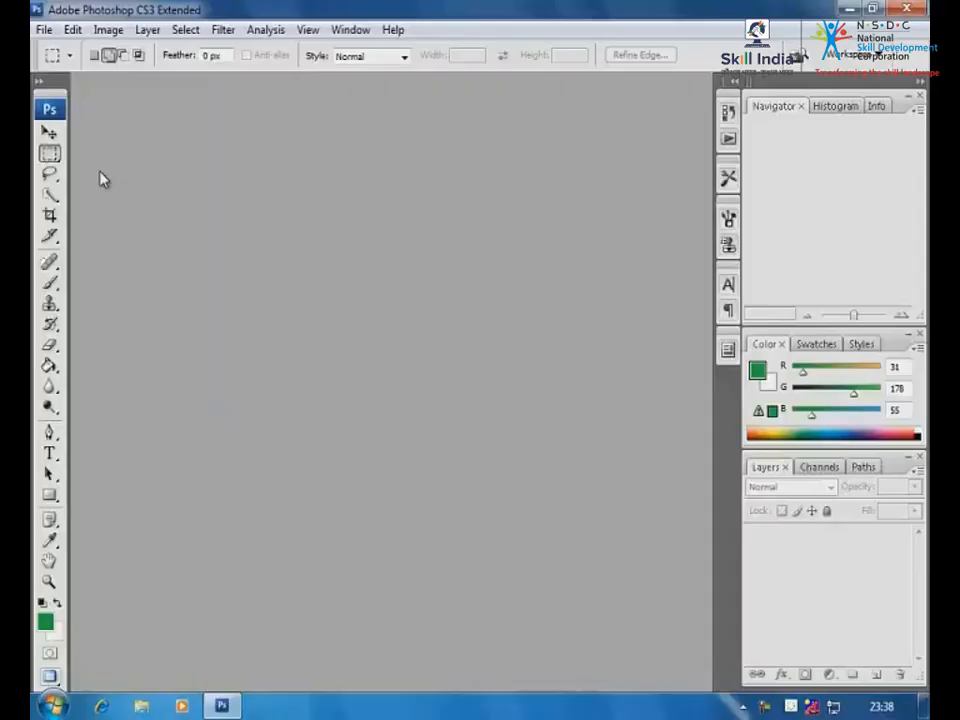
- Open the image Old Man Tore Photo.jpg from the Photo Retouching folder
click(44, 30)
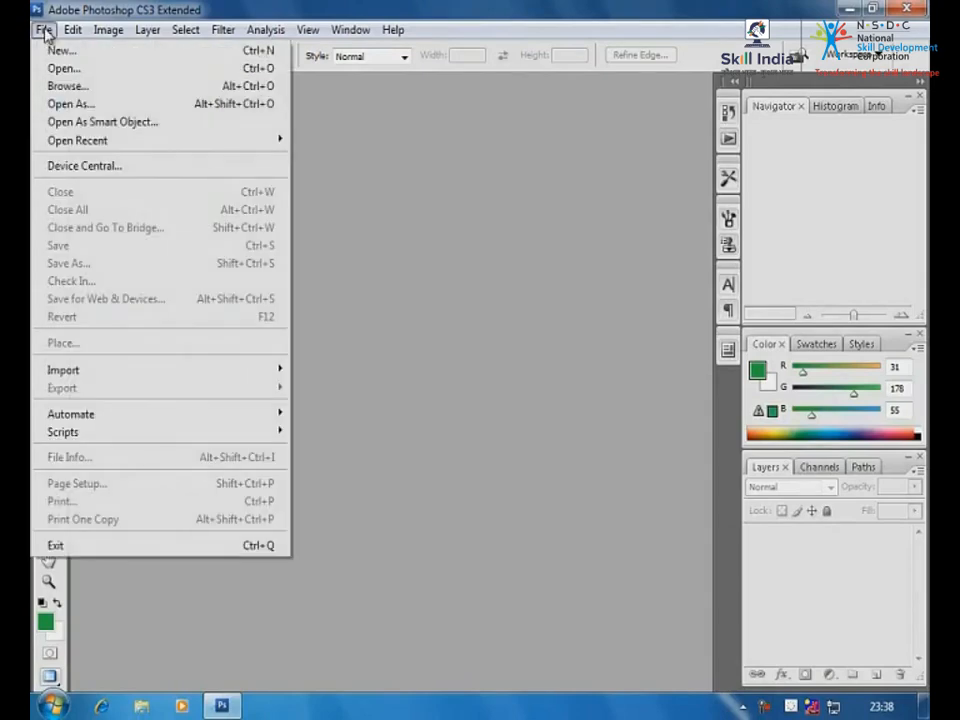
click(62, 68)
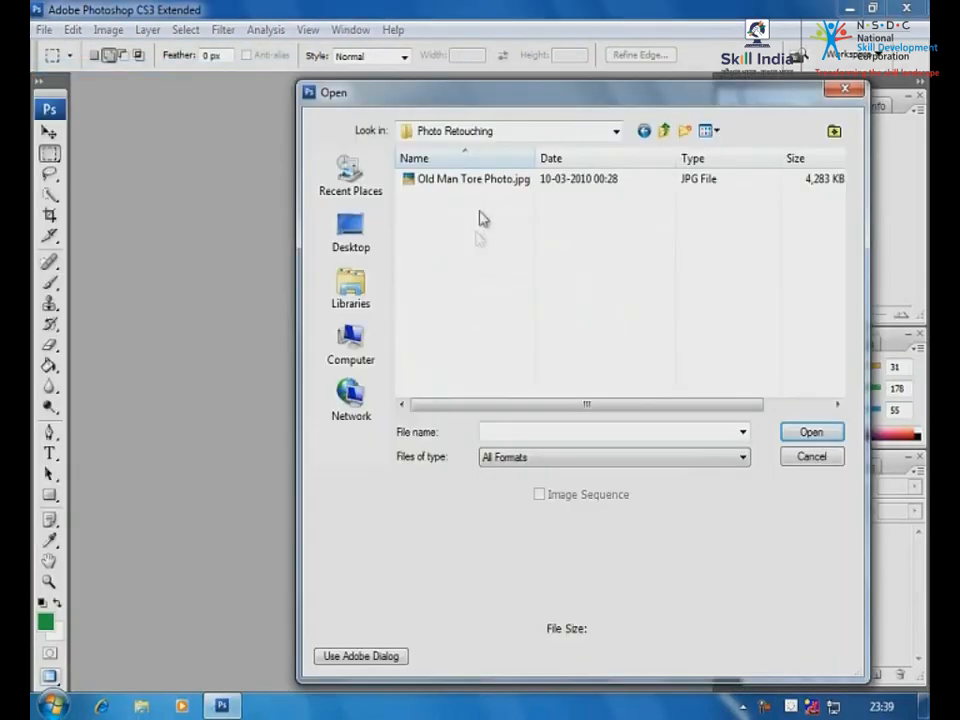
click(487, 181)
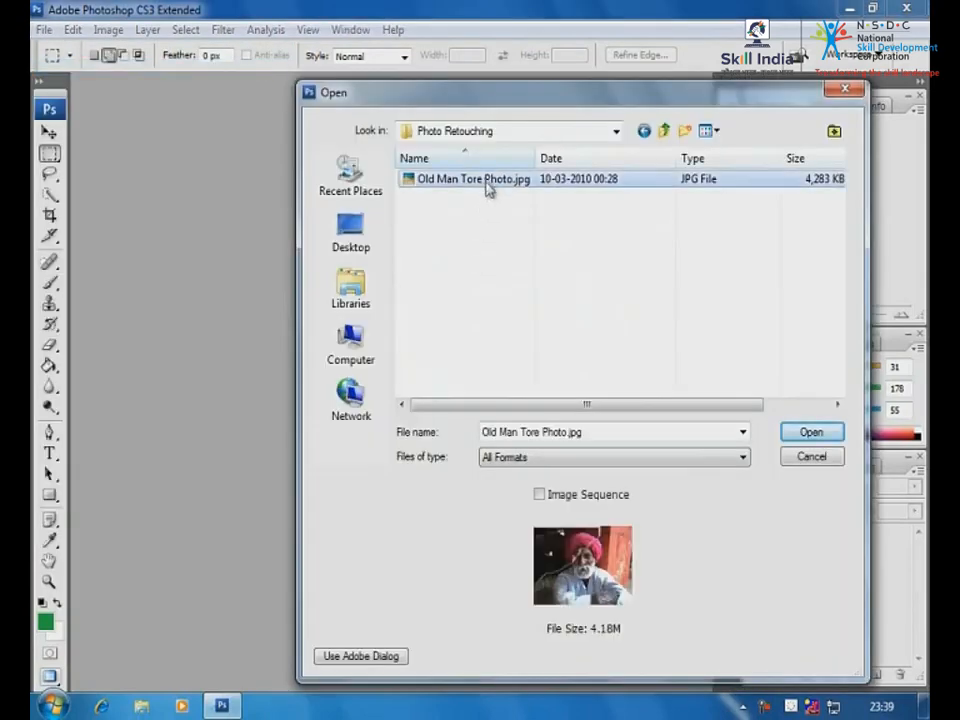
click(806, 437)
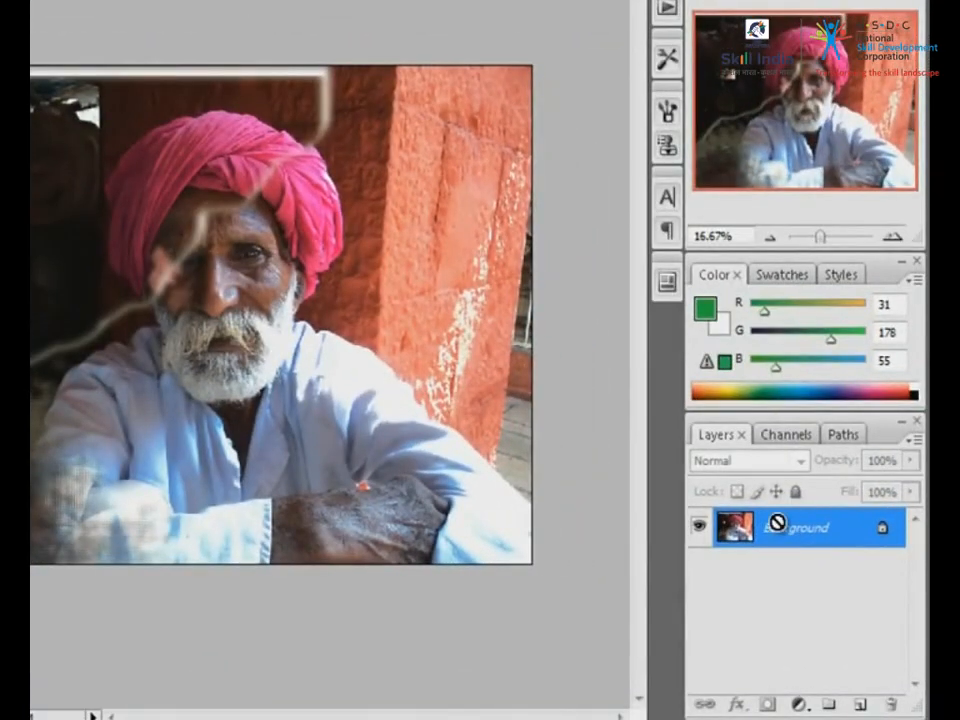
- Duplicate the Background layer and rename the copy Old Man
key(ctrl+j)
double_click(784, 528)
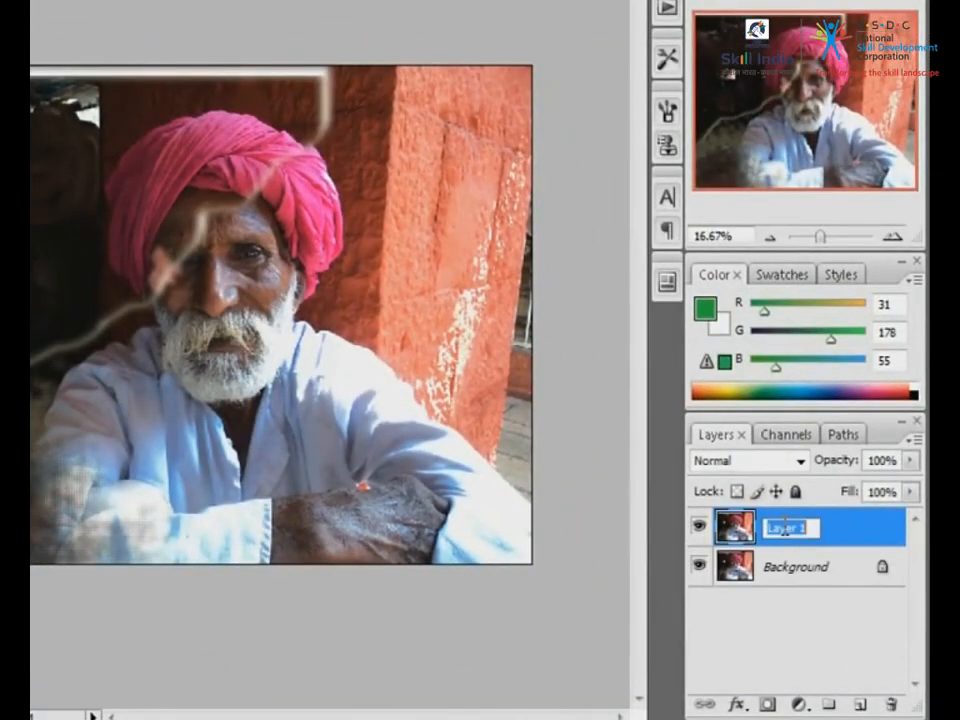
text(Old Man)
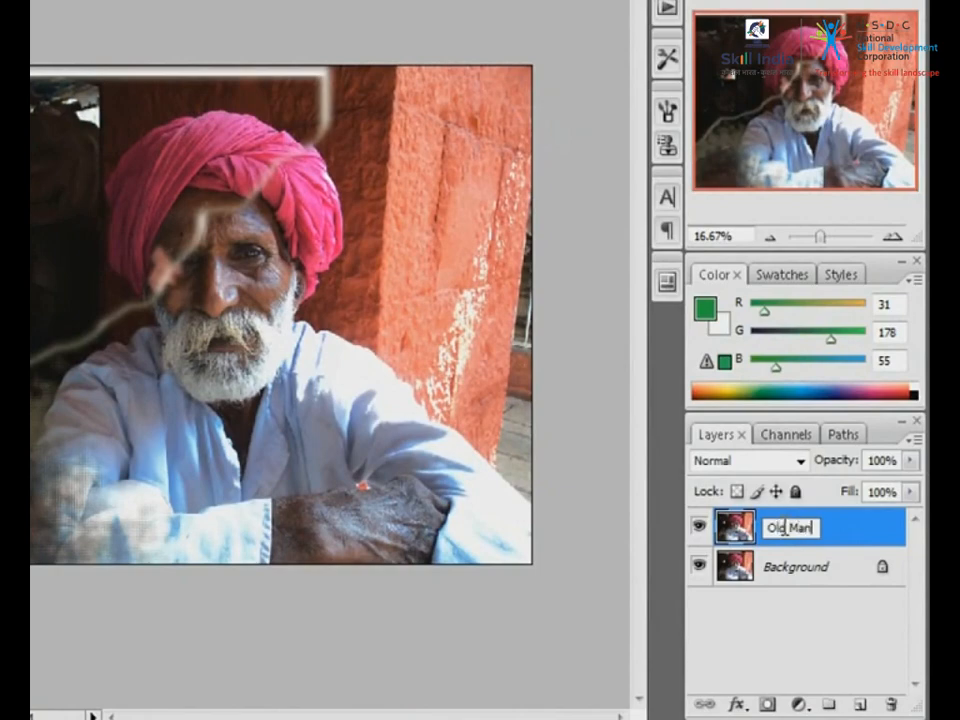
click(866, 528)
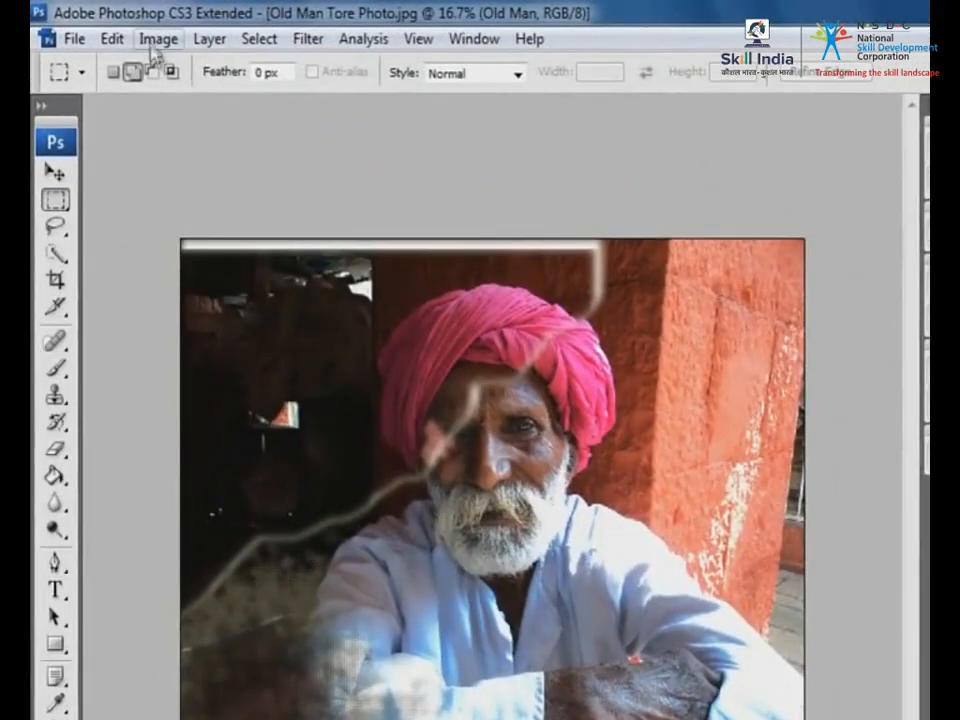
- Brighten the Old Man layer with a Curves adjustment by raising the midtones of the RGB curve
click(126, 32)
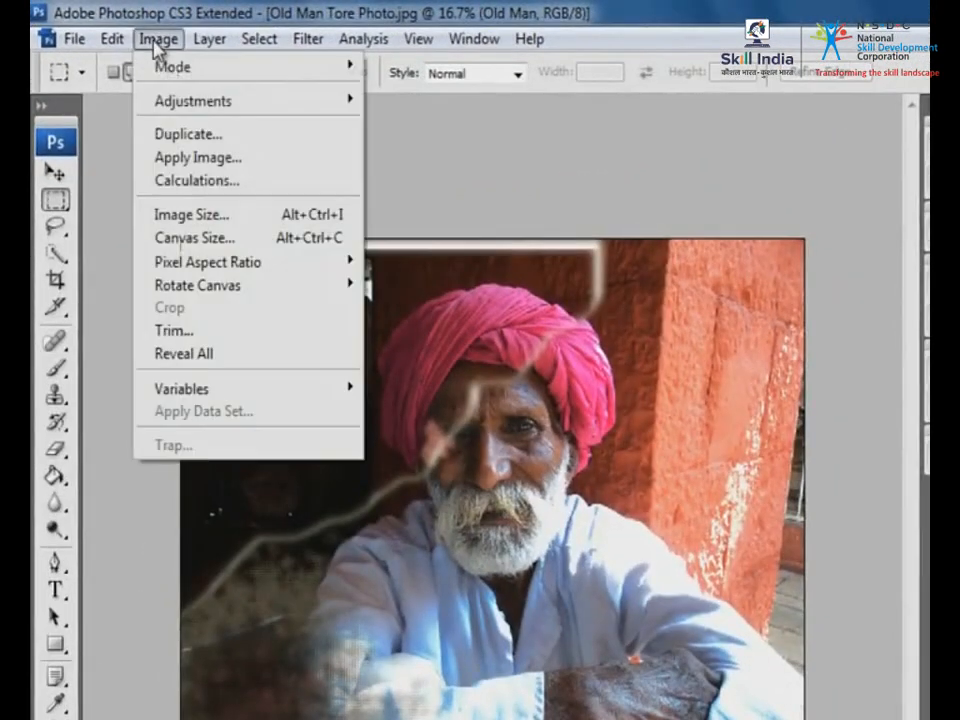
mouse_move(163, 100)
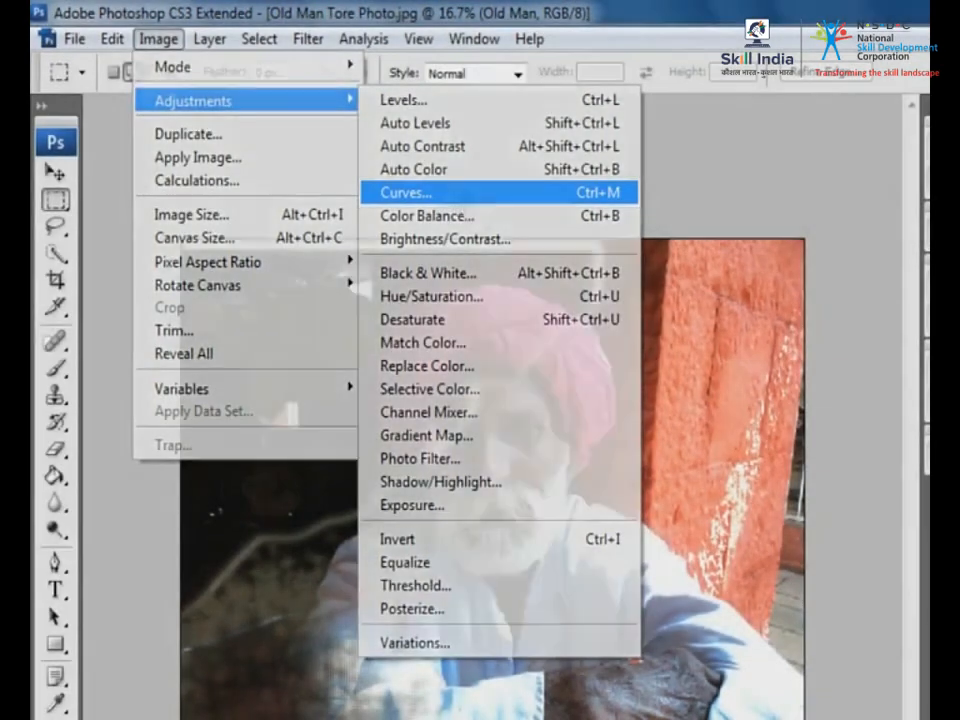
click(457, 200)
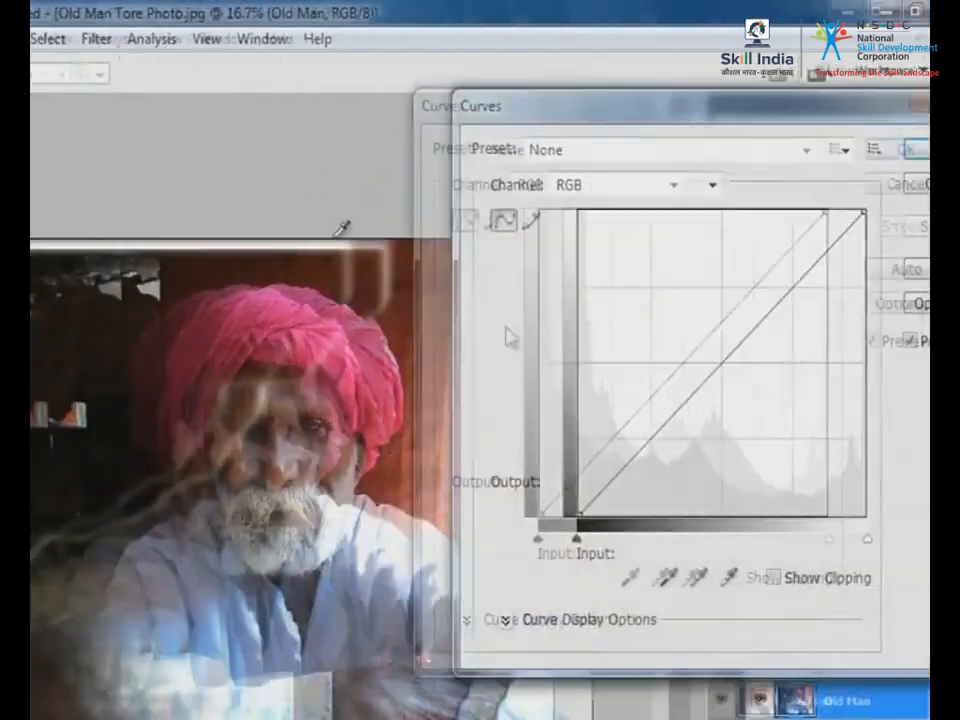
drag(690, 335, 661, 274)
click(893, 150)
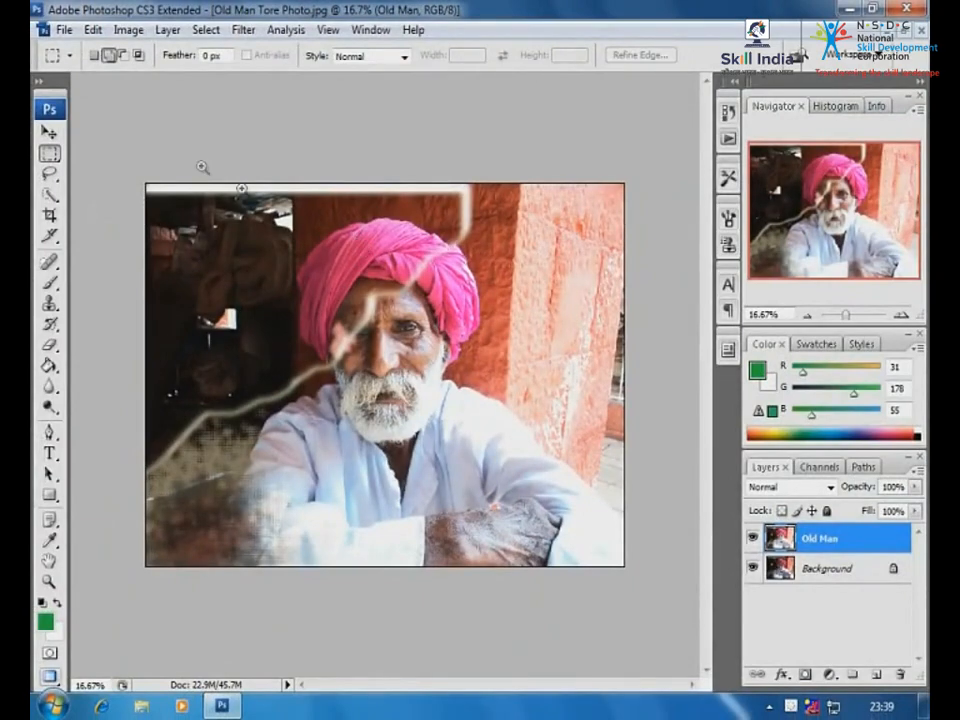
- Apply a Hue/Saturation adjustment to the Old Man layer with hue +16, saturation +19 and lightness -10
drag(193, 189, 602, 559)
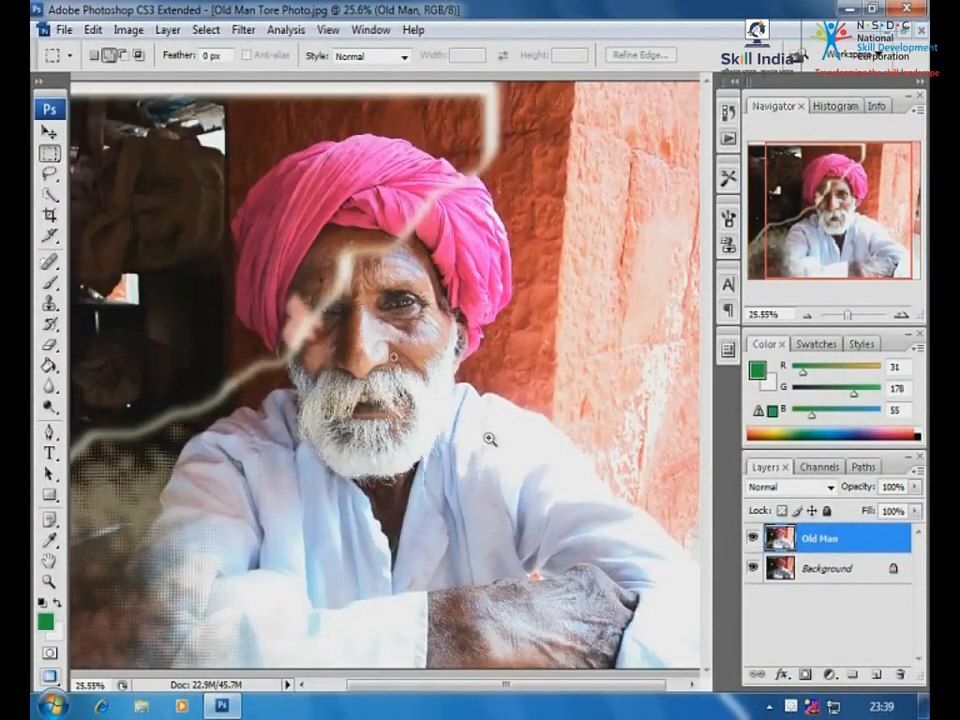
drag(174, 133, 630, 542)
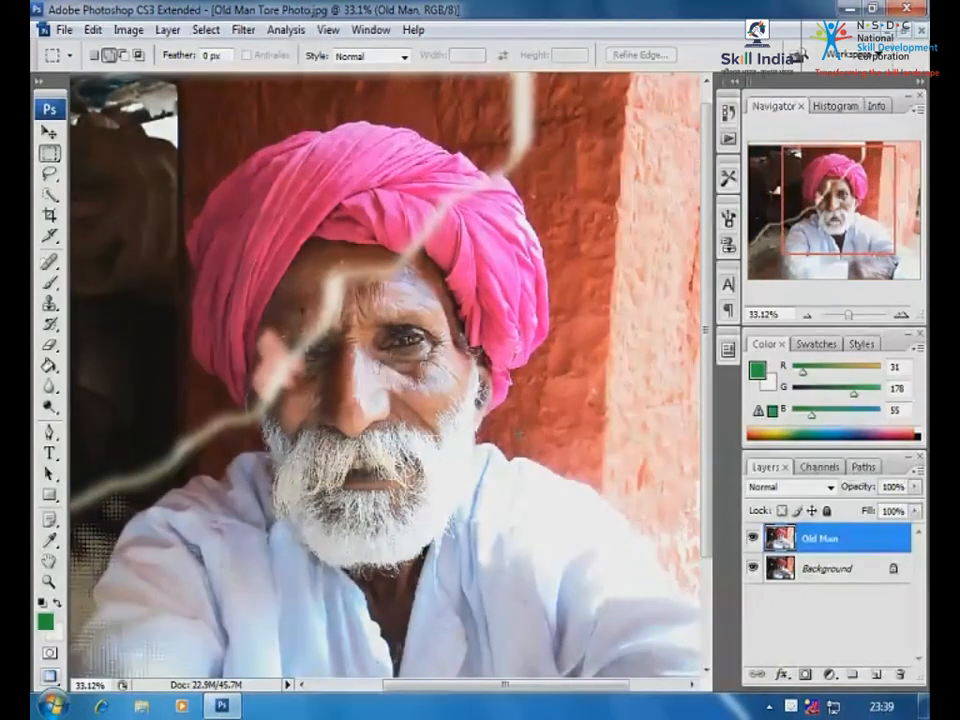
key(i)
key(ctrl+u)
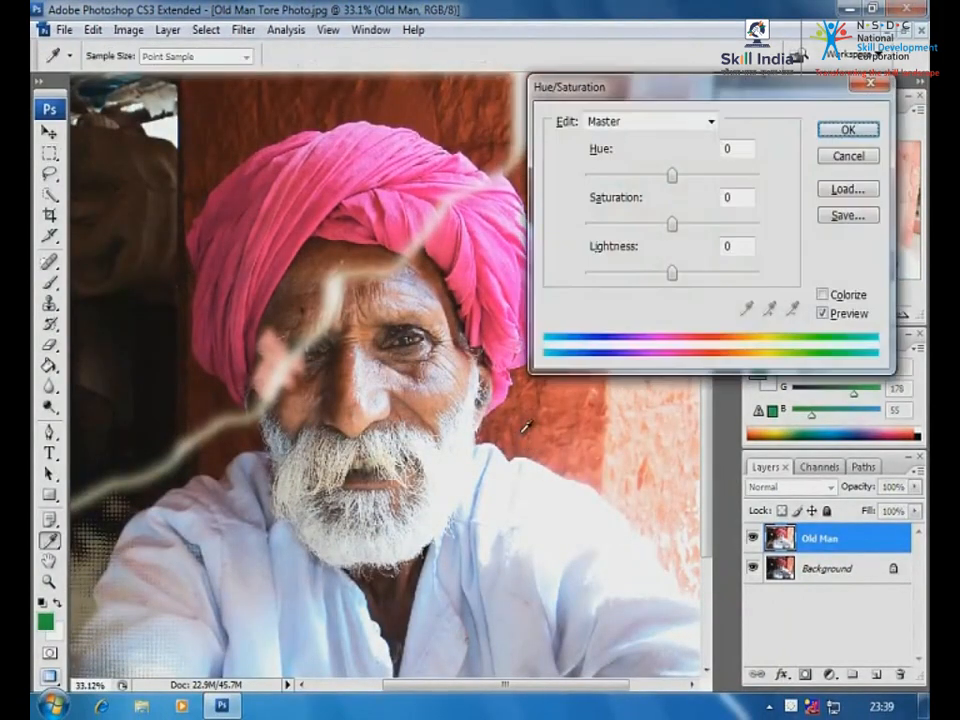
mouse_move(675, 180)
mouse_down()
mouse_move(656, 178)
mouse_move(686, 177)
mouse_up()
click(672, 231)
drag(672, 232, 665, 276)
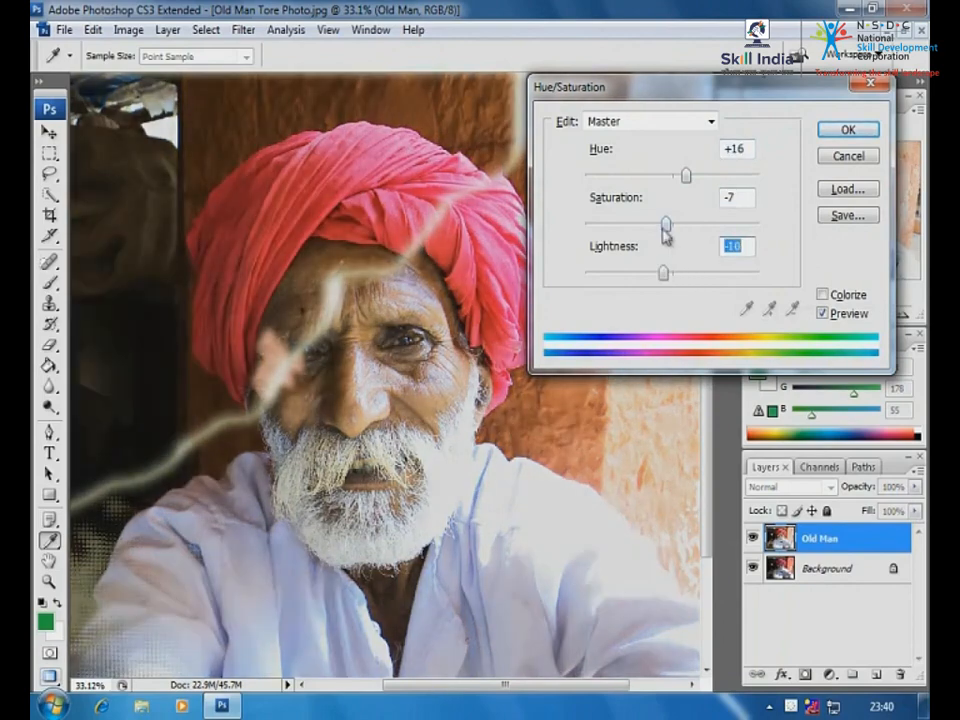
drag(664, 222, 684, 231)
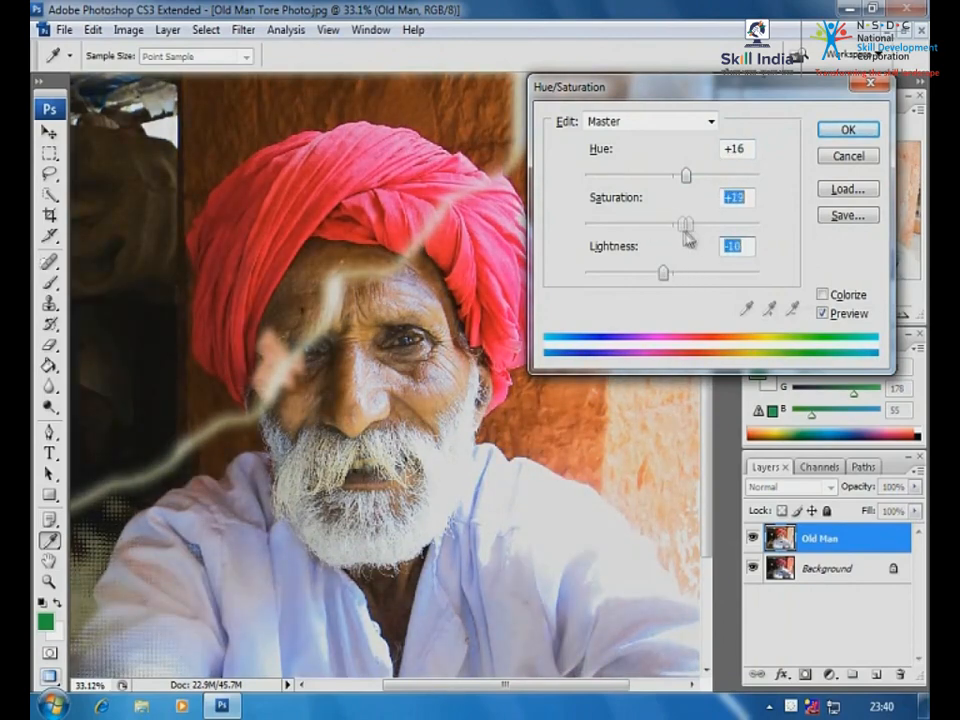
click(846, 130)
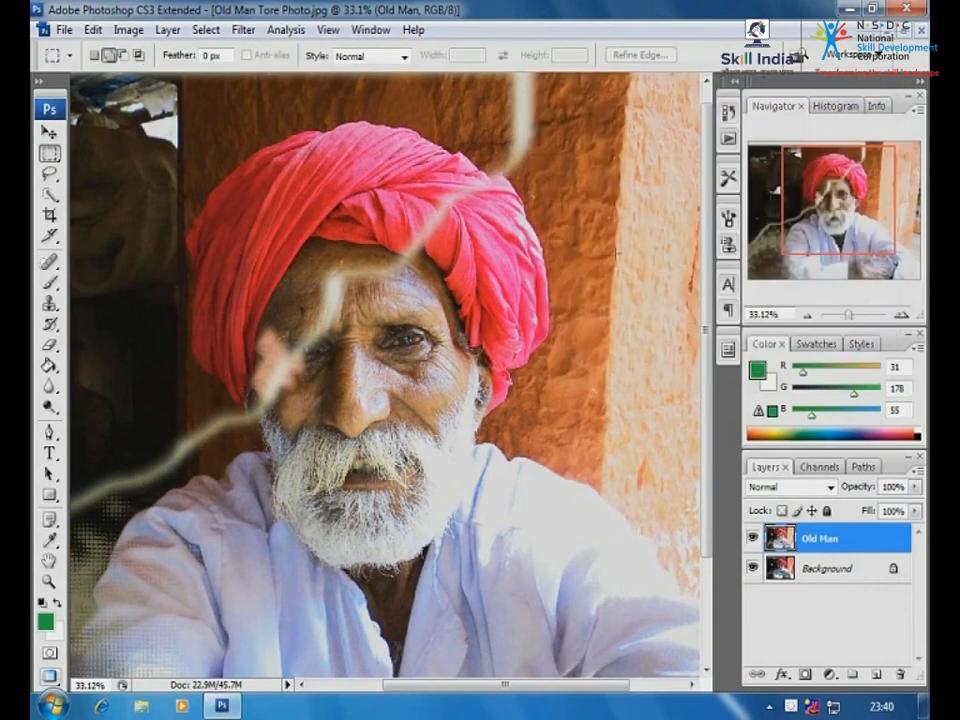
- Clone nearby brown wall texture with the Clone Stamp over the vertical white tear and its upper corner above the turban
alt+click(492, 194)
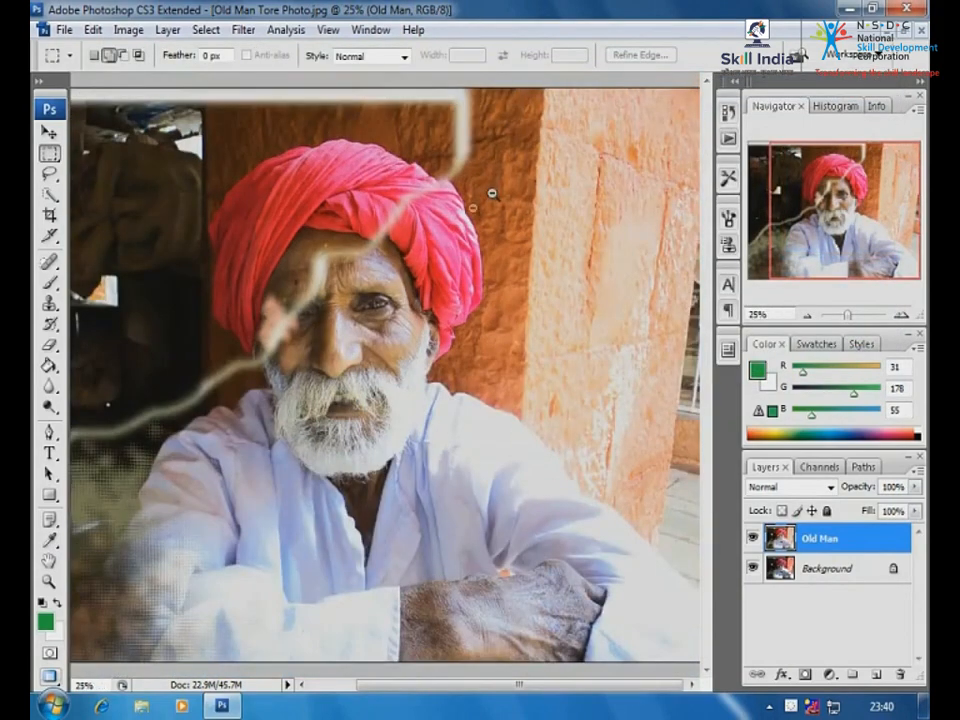
alt+click(492, 194)
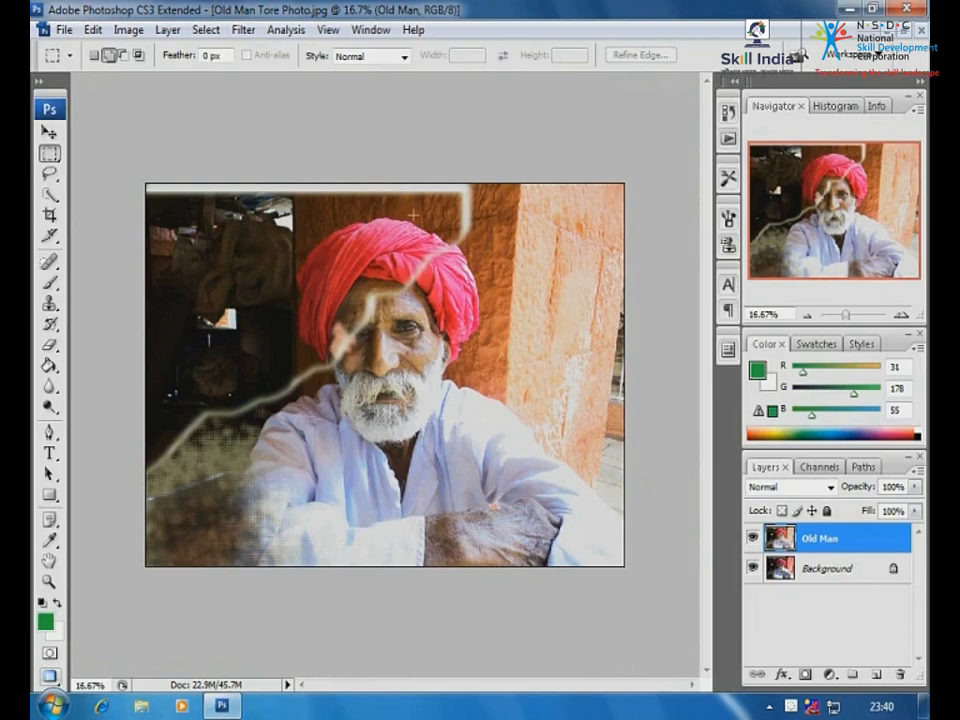
drag(300, 193, 557, 283)
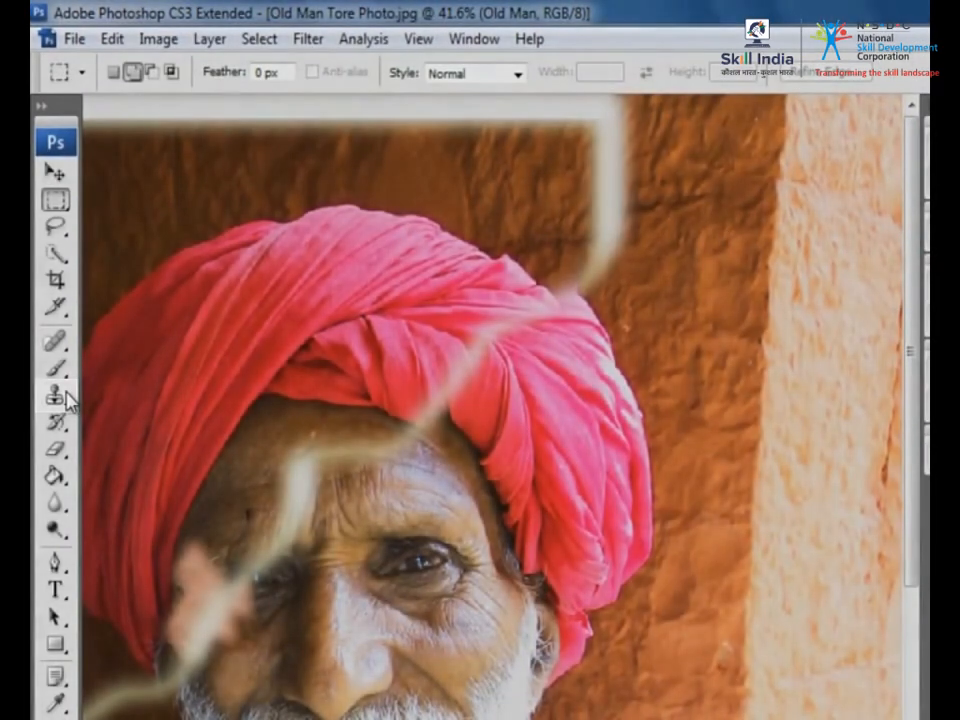
click(57, 396)
click(145, 393)
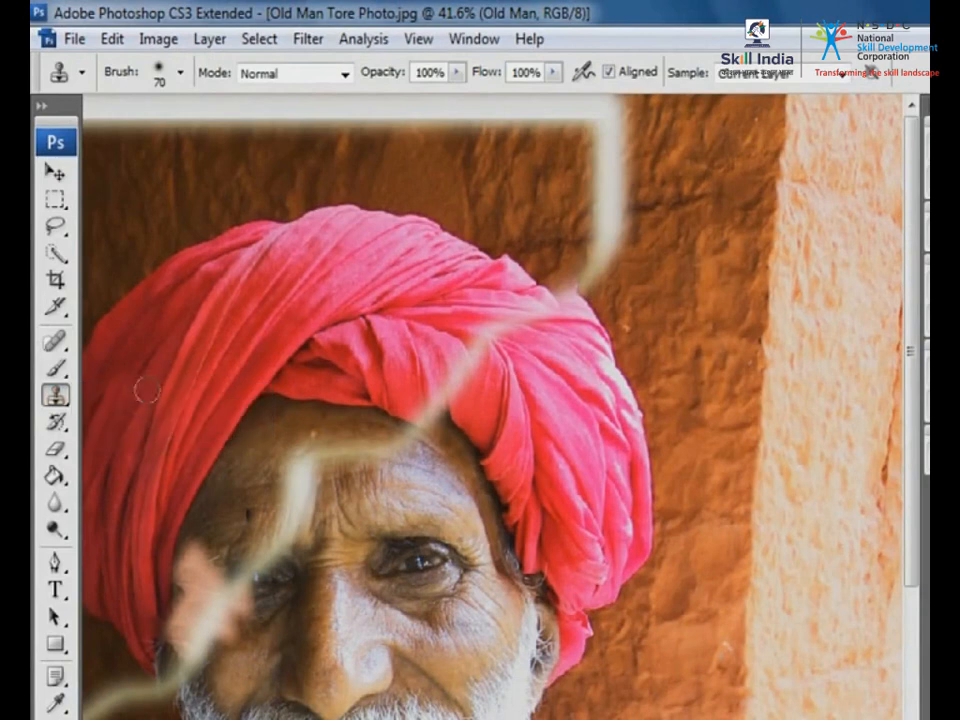
alt+click(684, 158)
mouse_move(600, 190)
mouse_down()
mouse_move(598, 173)
mouse_move(643, 155)
mouse_move(574, 136)
mouse_up()
alt+click(708, 116)
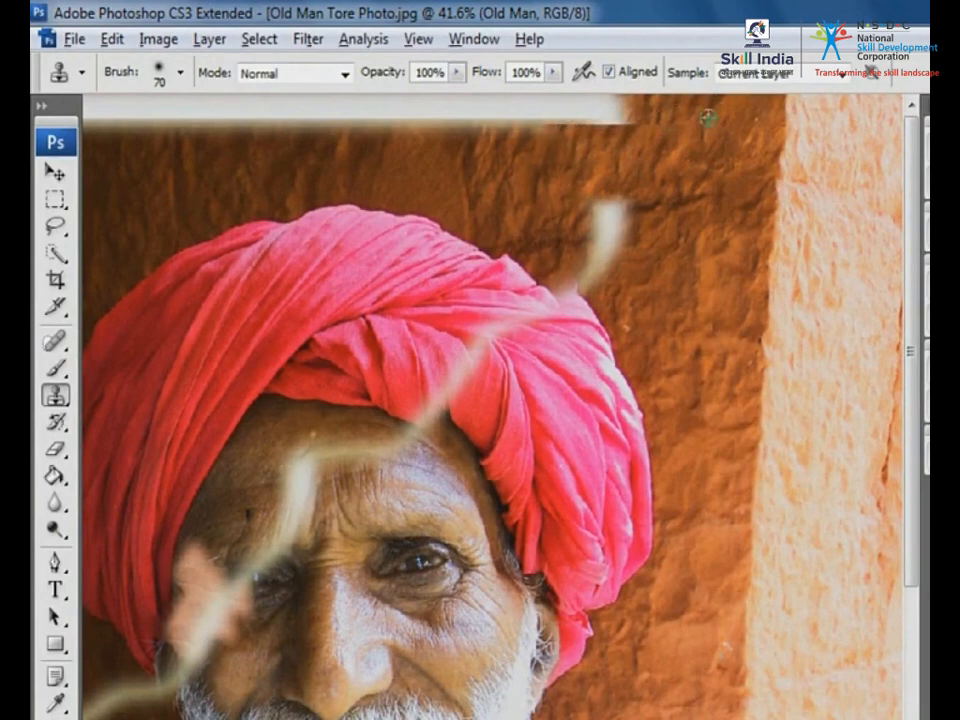
mouse_move(642, 117)
mouse_down()
mouse_move(568, 118)
mouse_move(605, 108)
mouse_up()
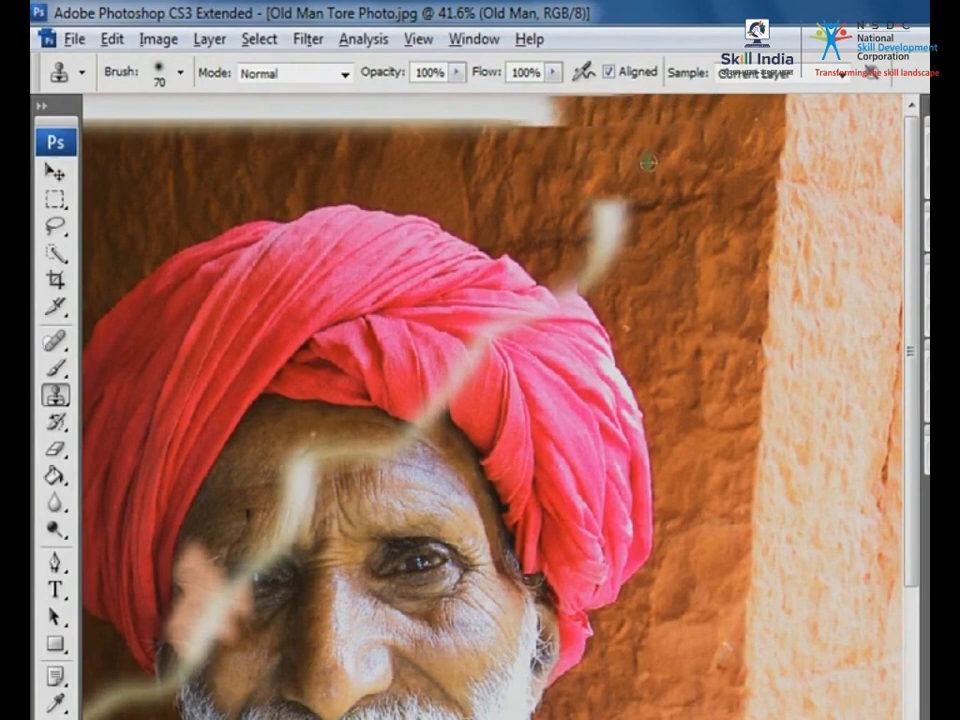
- Clone wall texture over the remaining tear between the wall and the turban's edge, and blend the surrounding wall
alt+click(700, 178)
mouse_move(592, 223)
mouse_down()
mouse_move(652, 214)
mouse_move(612, 199)
mouse_up()
alt+click(701, 181)
mouse_move(614, 244)
mouse_down()
mouse_move(592, 266)
mouse_move(580, 276)
mouse_move(597, 292)
mouse_move(629, 246)
mouse_move(601, 235)
mouse_move(601, 268)
mouse_move(565, 273)
mouse_move(582, 283)
mouse_move(562, 282)
mouse_move(566, 273)
mouse_move(663, 280)
mouse_up()
alt+click(542, 240)
alt+click(663, 260)
mouse_move(711, 188)
mouse_down()
mouse_move(735, 226)
mouse_move(714, 210)
mouse_move(721, 205)
mouse_move(723, 229)
mouse_move(740, 218)
mouse_move(692, 156)
mouse_move(735, 154)
mouse_up()
alt+click(686, 176)
alt+click(616, 205)
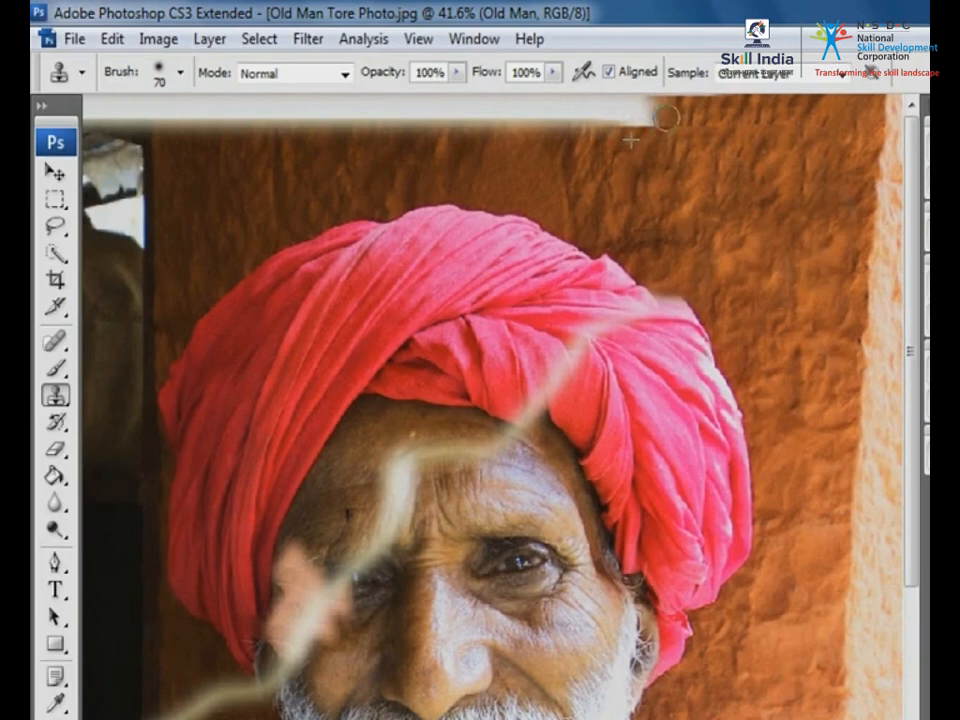
- Clone wall texture along the photo's upper edge to cover the horizontal white strip above the turban
drag(645, 112, 105, 110)
drag(435, 123, 410, 122)
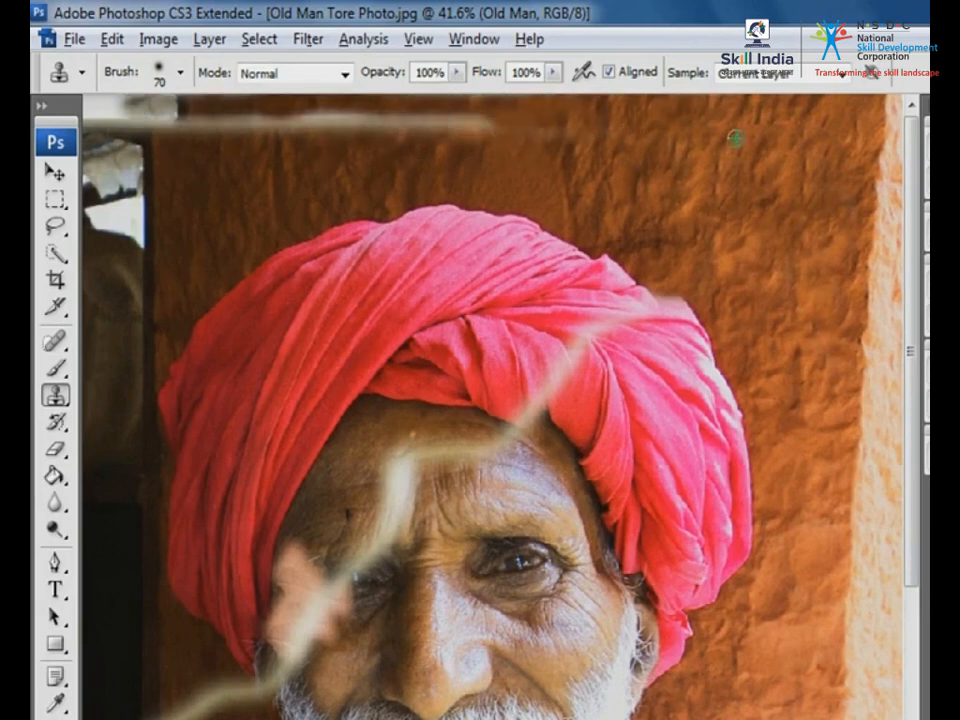
mouse_move(655, 138)
mouse_down()
mouse_move(467, 133)
mouse_move(479, 143)
mouse_move(553, 118)
mouse_move(186, 124)
mouse_move(157, 151)
mouse_move(146, 106)
mouse_move(193, 105)
mouse_up()
alt+click(149, 176)
alt+click(176, 141)
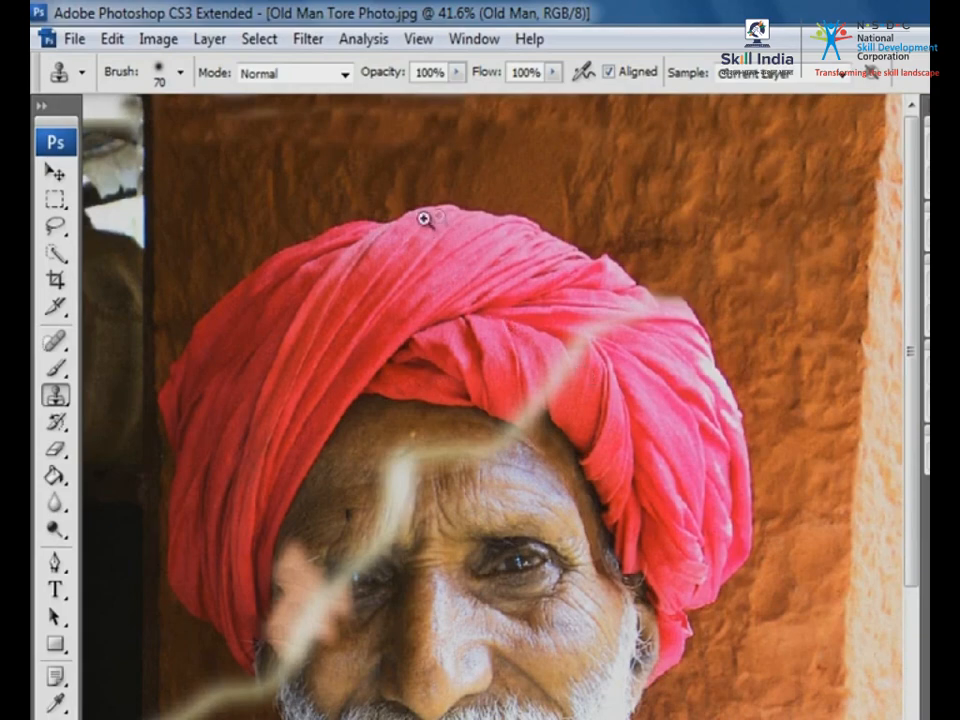
- Set the Clone Stamp for the turban repair to brush size 40, opacity 78% and flow 84%
drag(426, 218, 741, 421)
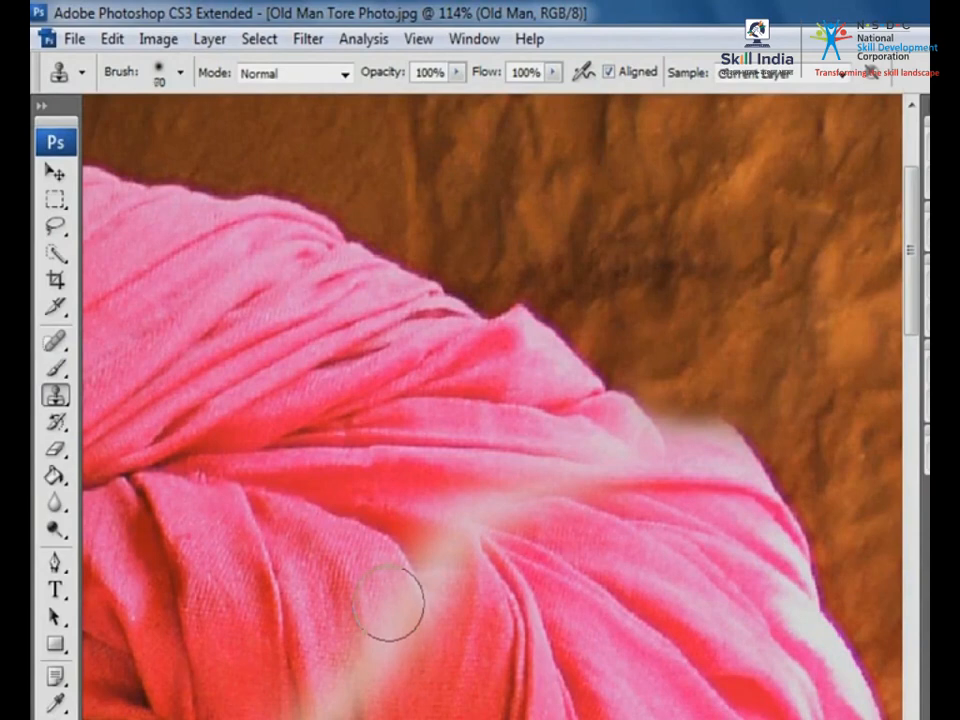
key(bracketleft)
key(bracketleft)
key(bracketleft)
key(bracketleft)
click(456, 72)
click(435, 96)
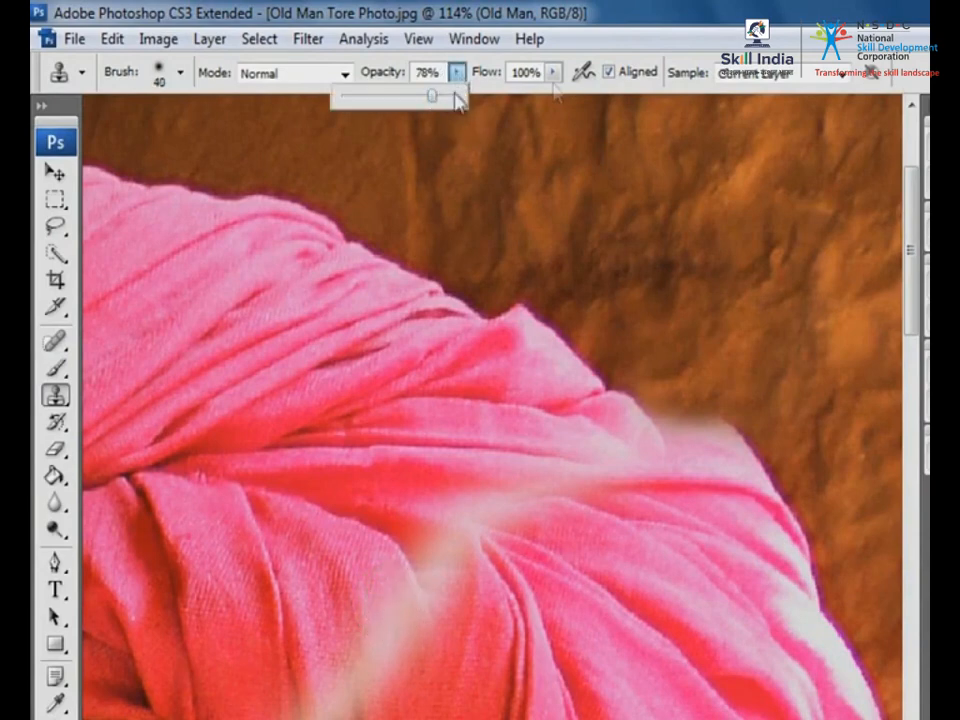
click(553, 72)
mouse_move(549, 96)
mouse_down()
mouse_move(512, 100)
mouse_move(543, 104)
mouse_up()
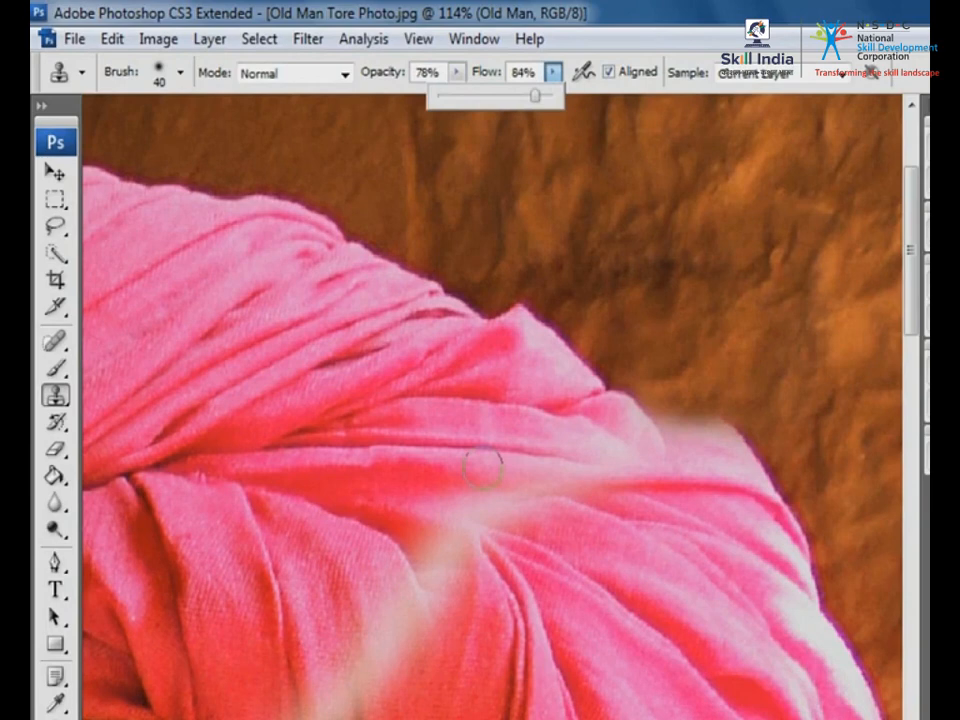
- Clone turban fabric over the pale tear running down through the front folds of the turban
click(387, 652)
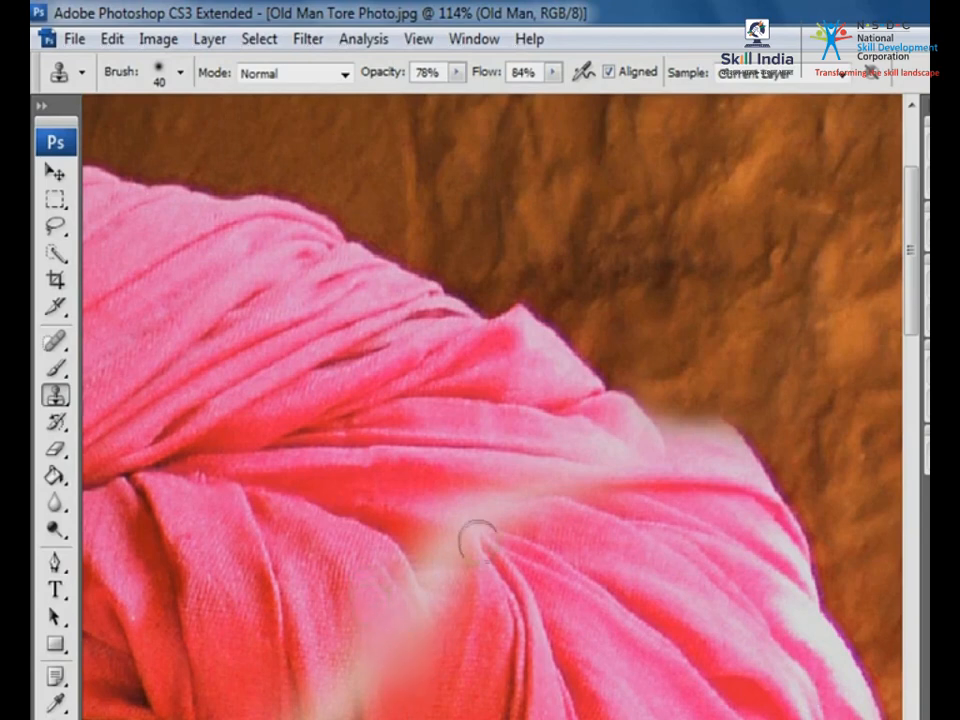
click(440, 555)
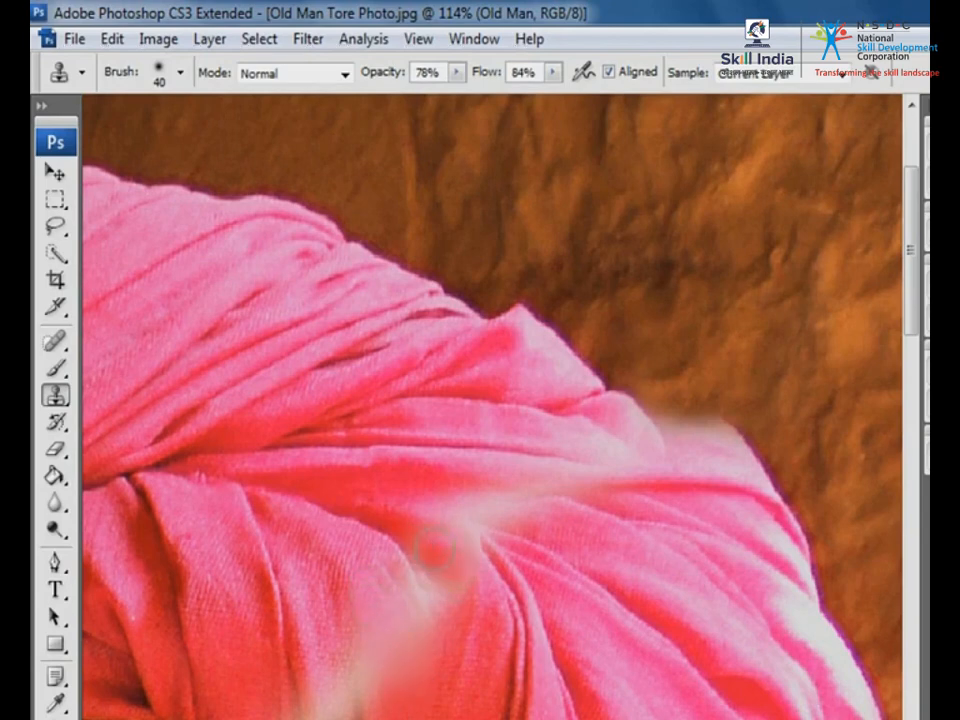
drag(455, 580, 439, 606)
alt+click(444, 655)
click(428, 602)
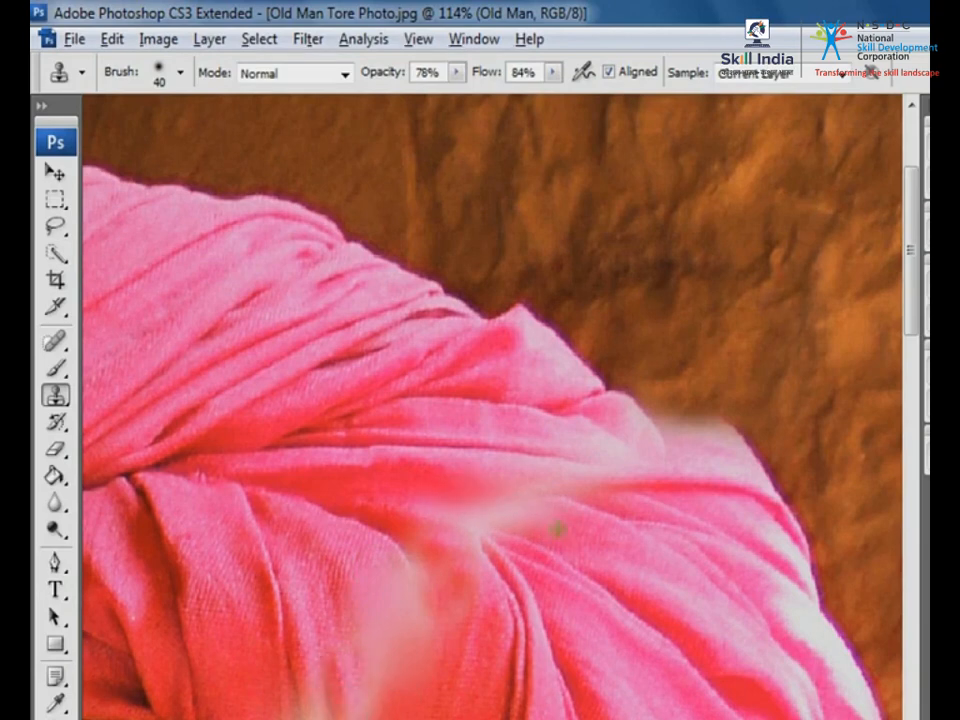
- Clone turban fabric over the pale diagonal tear from the turban's outer edge down to the front folds
alt+click(709, 452)
mouse_move(728, 453)
mouse_down()
mouse_move(684, 452)
mouse_move(717, 458)
mouse_up()
alt+click(708, 530)
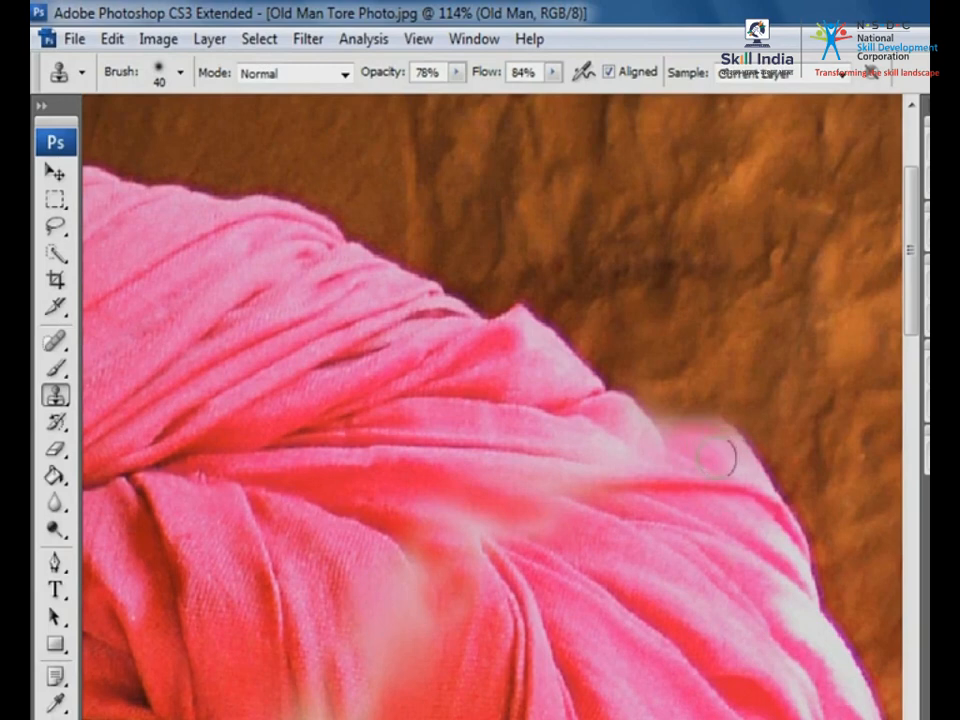
alt+click(600, 444)
mouse_move(645, 452)
mouse_down()
mouse_move(558, 466)
mouse_move(615, 480)
mouse_up()
alt+click(519, 505)
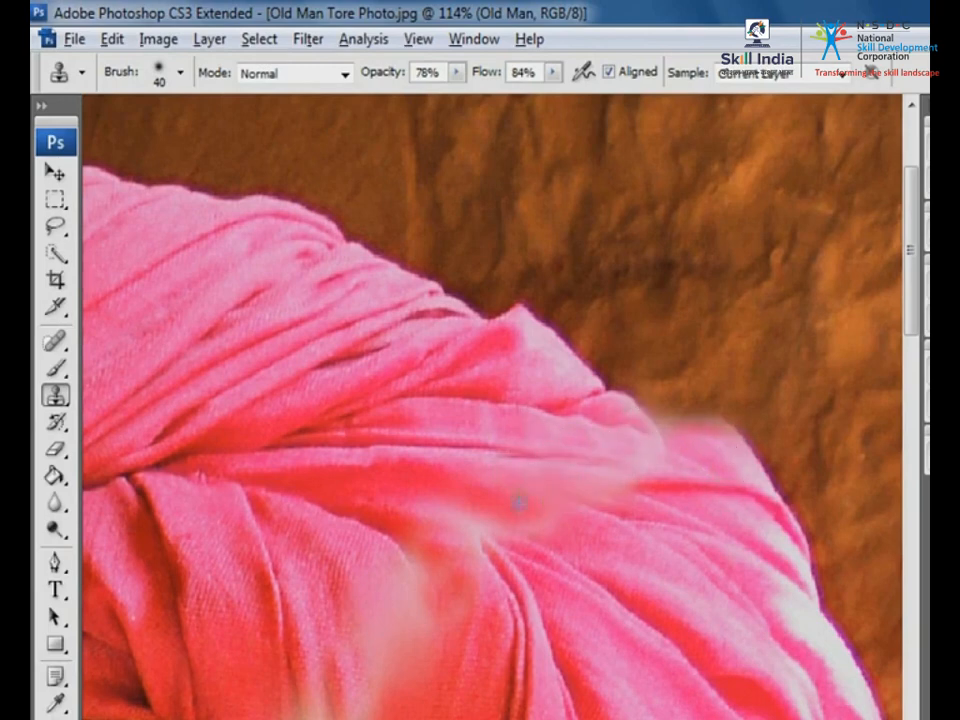
mouse_move(495, 497)
mouse_down()
mouse_move(479, 497)
mouse_move(472, 537)
mouse_up()
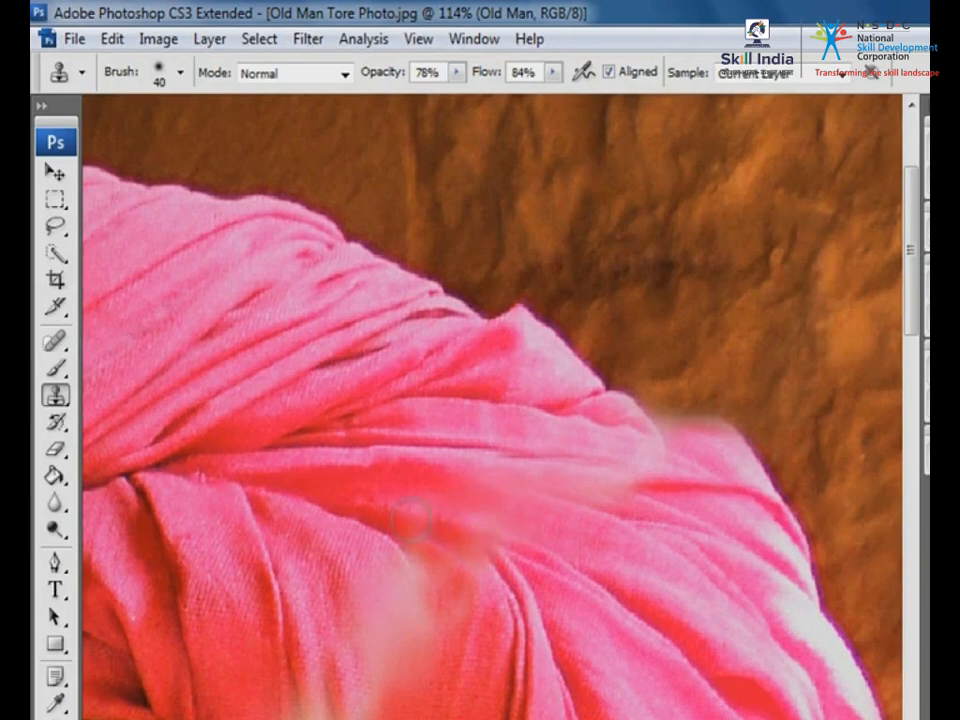
- Blend the upper folds near the turban's outer edge by cloning nearby fabric over the remaining pale patches
alt+click(643, 448)
drag(641, 449, 584, 447)
alt+click(723, 481)
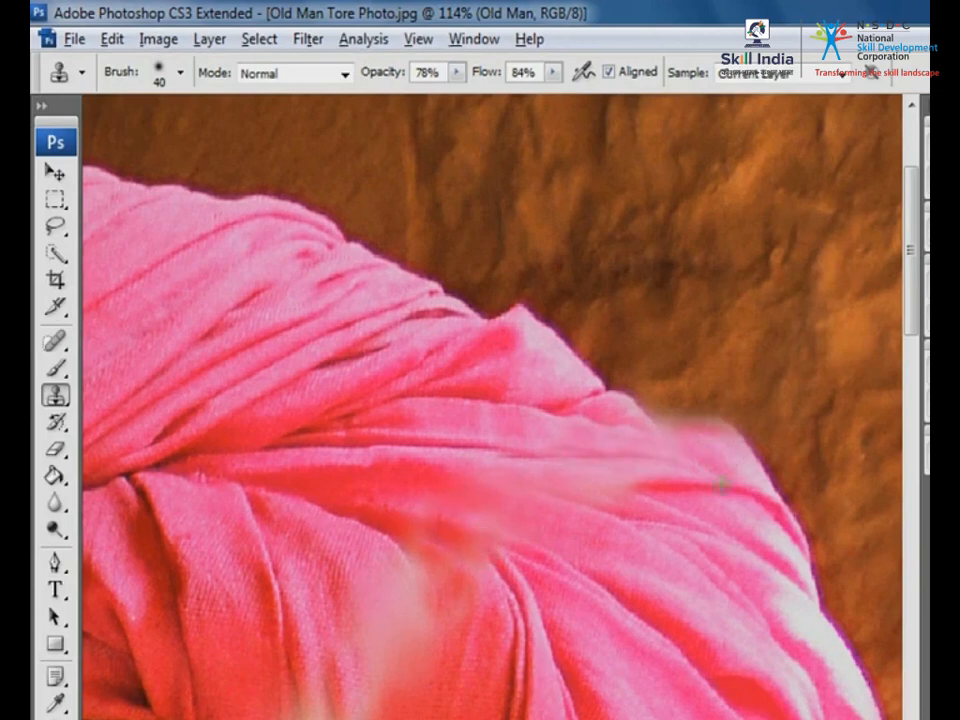
mouse_move(722, 458)
mouse_down()
mouse_move(697, 458)
mouse_move(704, 433)
mouse_move(645, 430)
mouse_up()
- Clone red fabric over the pale tear in the turban's lower front folds, down to the forehead
mouse_move(374, 596)
mouse_down()
mouse_move(377, 637)
mouse_move(411, 612)
mouse_up()
drag(413, 678, 418, 690)
mouse_move(400, 614)
mouse_down()
mouse_move(430, 597)
mouse_move(437, 560)
mouse_move(431, 585)
mouse_move(365, 643)
mouse_move(328, 574)
mouse_up()
alt+click(364, 504)
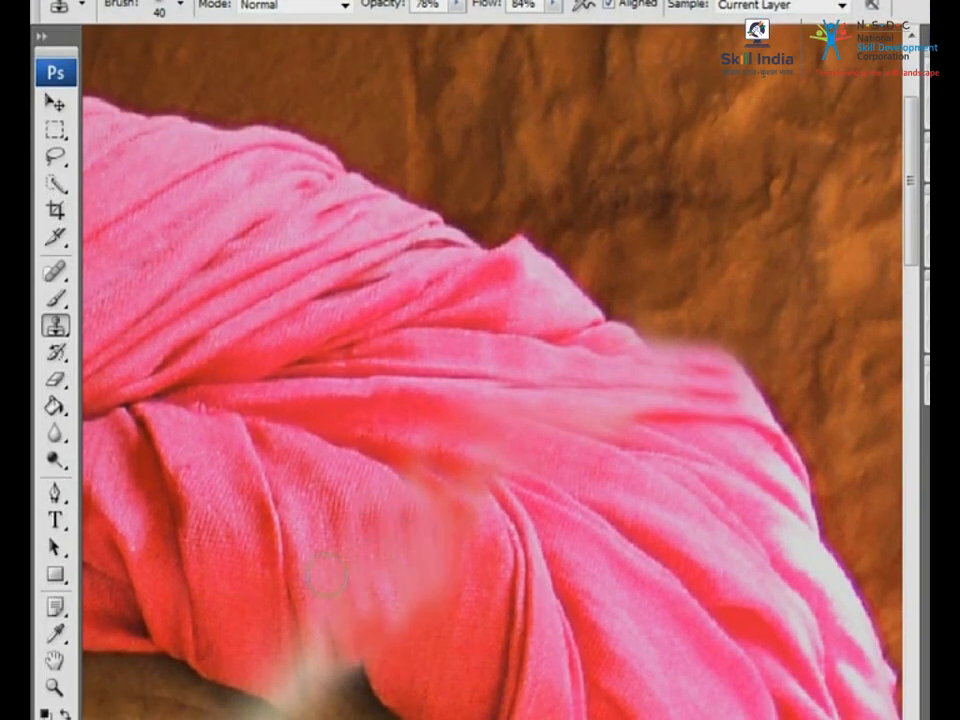
mouse_move(294, 686)
mouse_down()
mouse_move(320, 705)
mouse_move(350, 675)
mouse_up()
- Select the part of the photo above the tear with the Polygonal Lasso, tracing the tear line from the turban to the photo's side edge
key(ctrl+space)
ctrl+alt+click(529, 540)
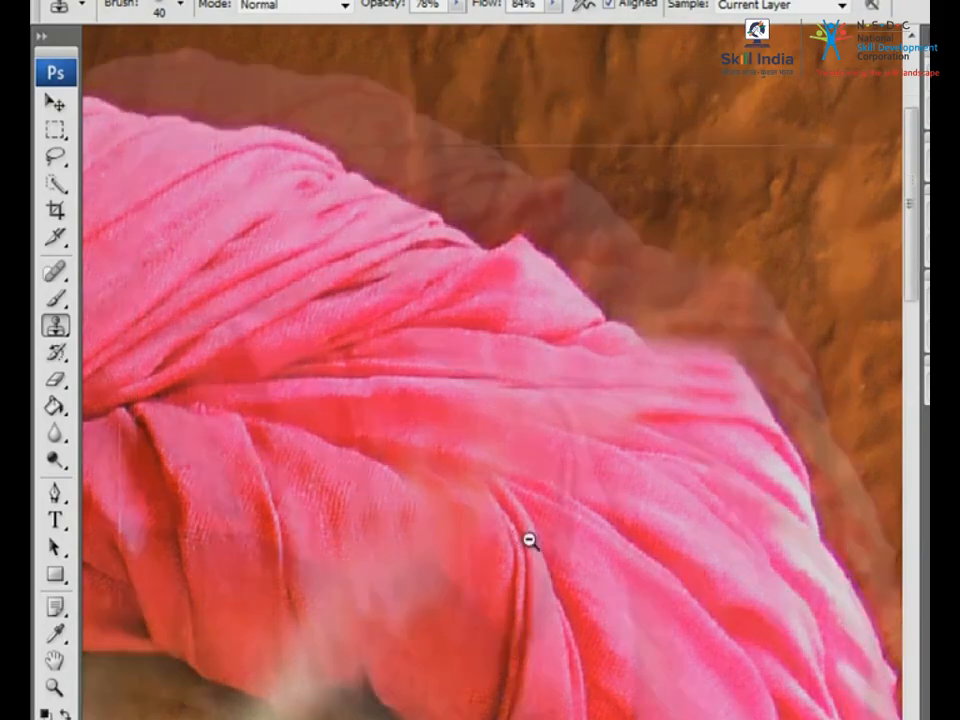
ctrl+alt+click(531, 538)
ctrl+alt+click(530, 538)
ctrl+alt+click(440, 262)
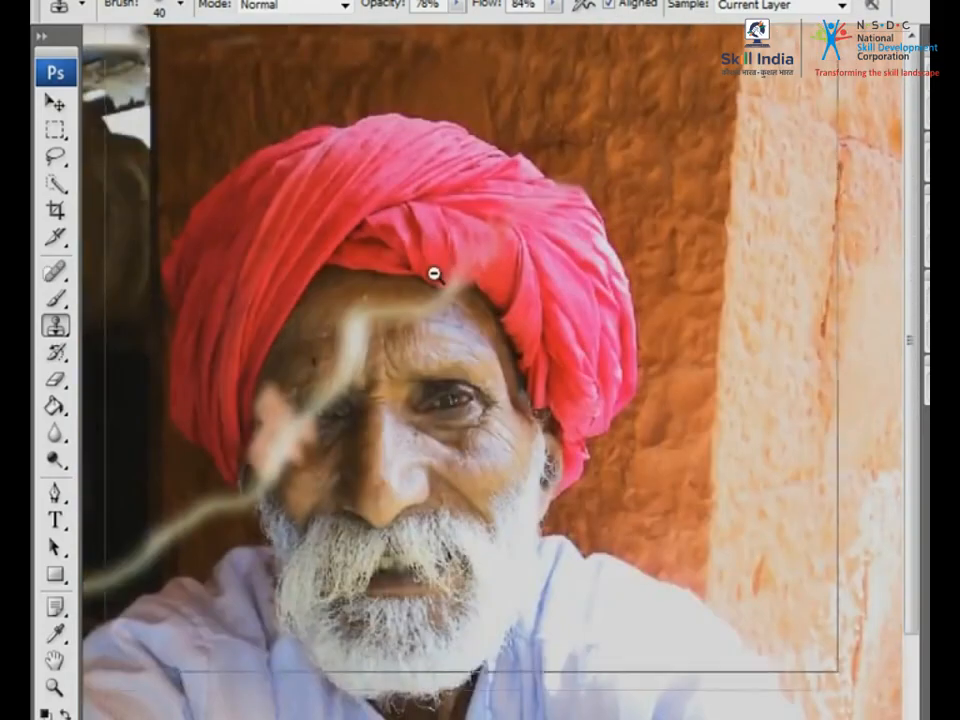
ctrl+alt+click(435, 277)
ctrl+alt+click(437, 254)
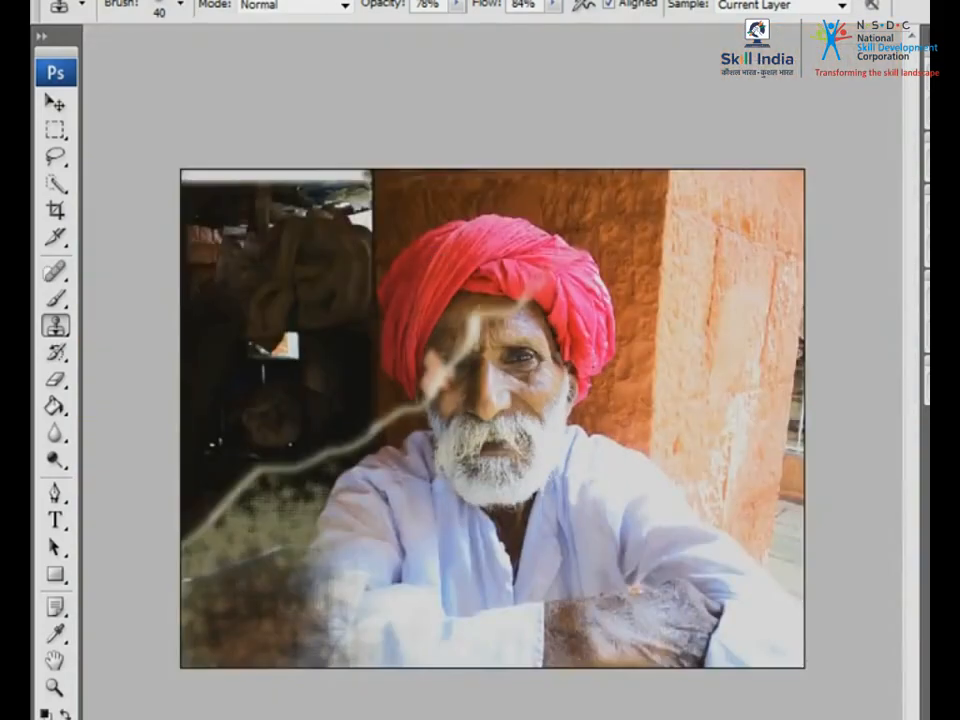
click(55, 156)
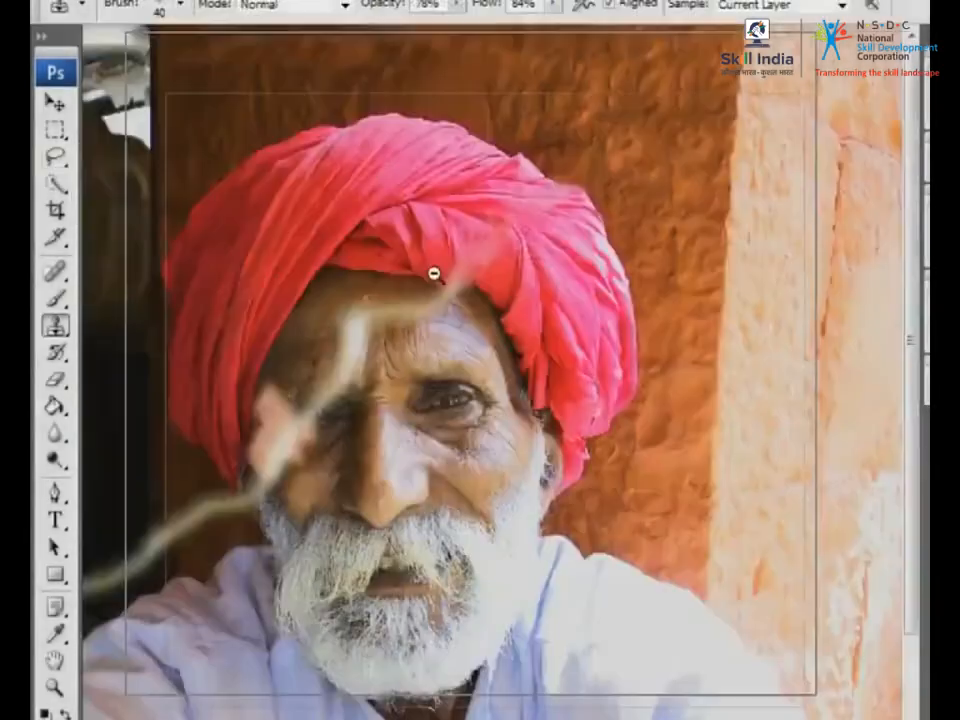
ctrl+alt+click(435, 276)
ctrl+alt+click(438, 254)
key(l)
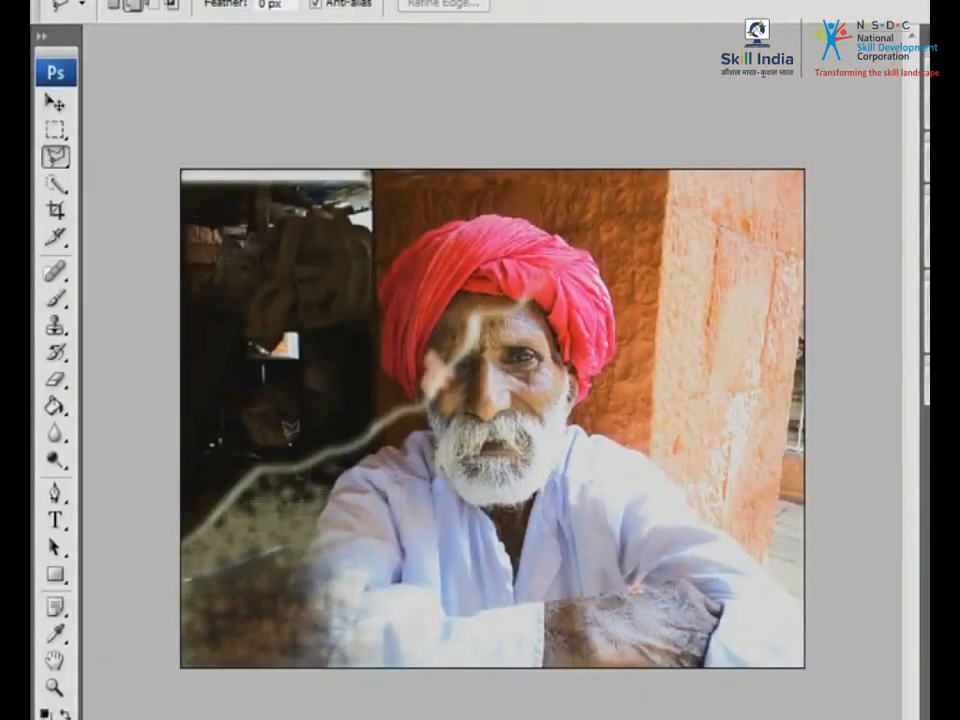
click(172, 556)
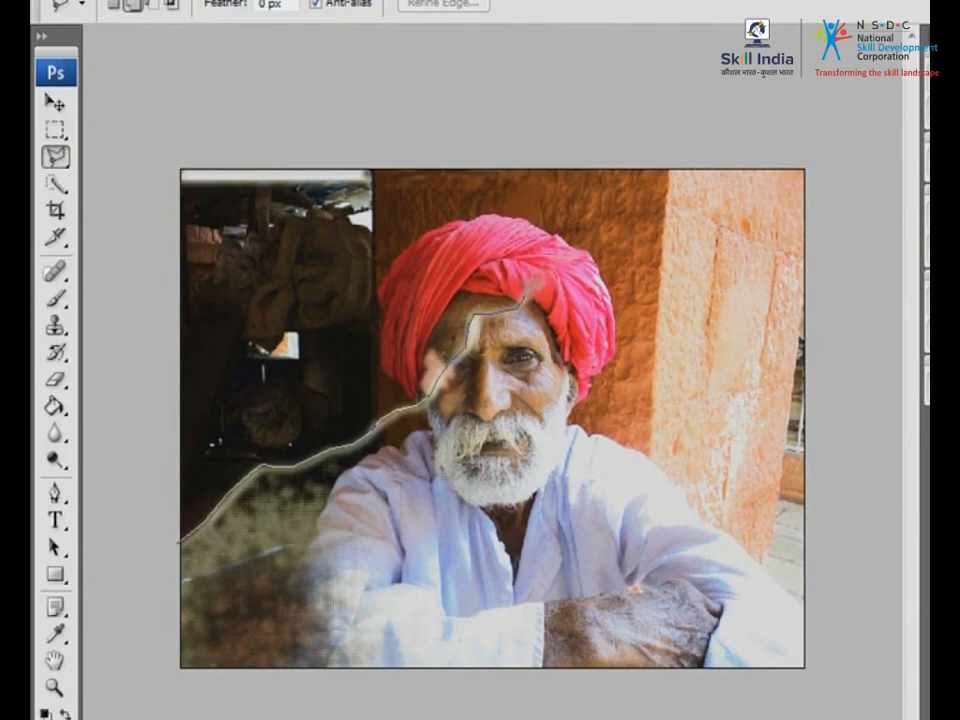
click(178, 540)
- Move the selected torn piece slightly toward the rest of the face to narrow the tear, and deselect it
click(57, 104)
drag(375, 204, 696, 531)
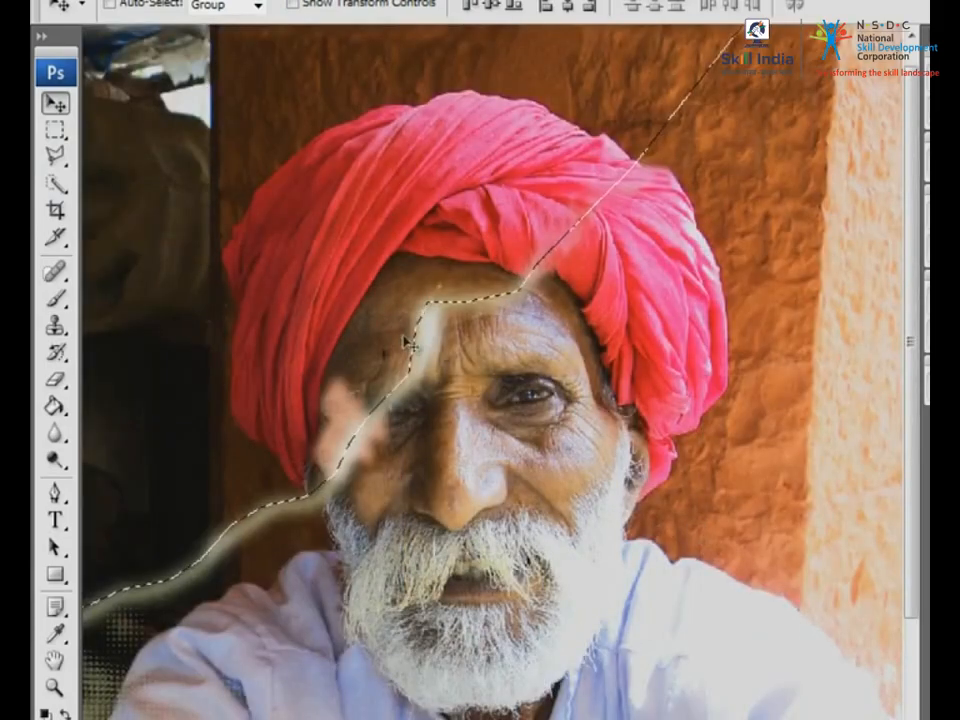
drag(360, 292, 380, 295)
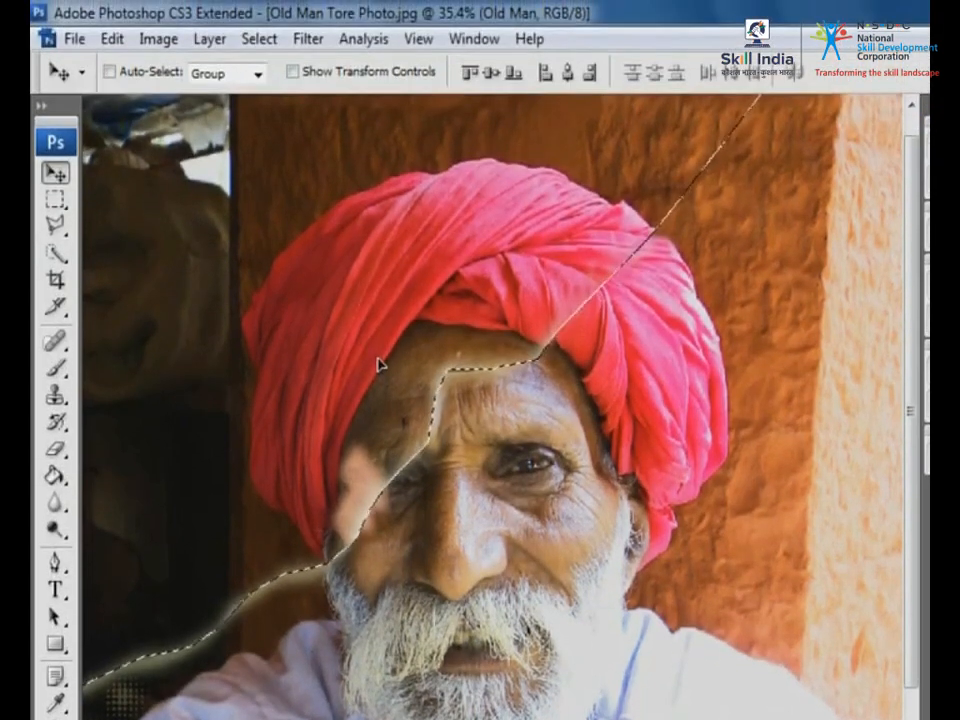
click(264, 40)
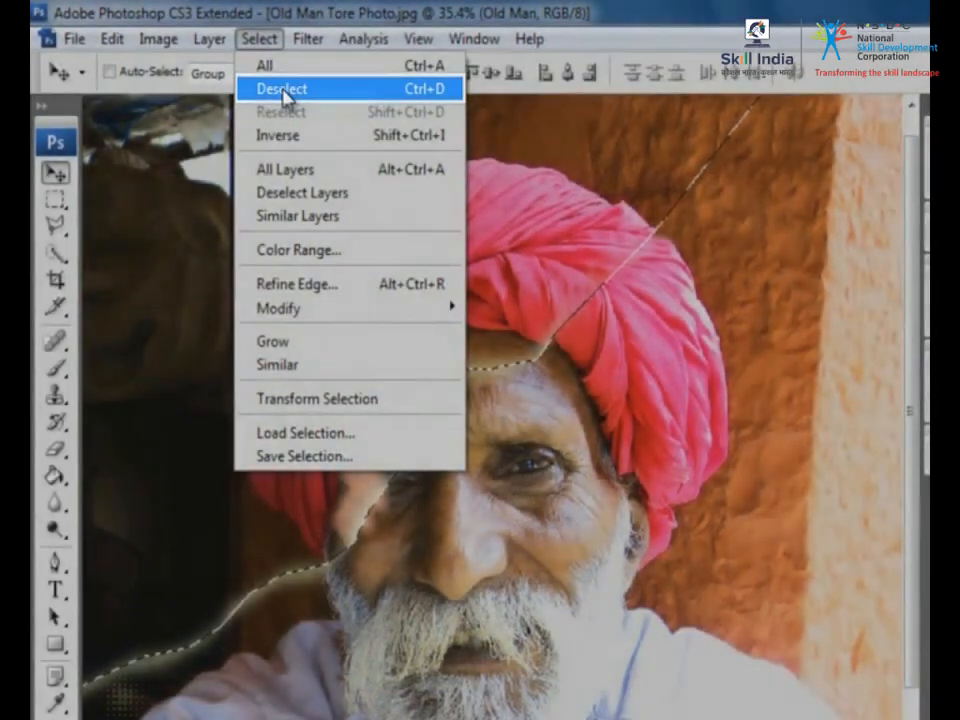
click(283, 92)
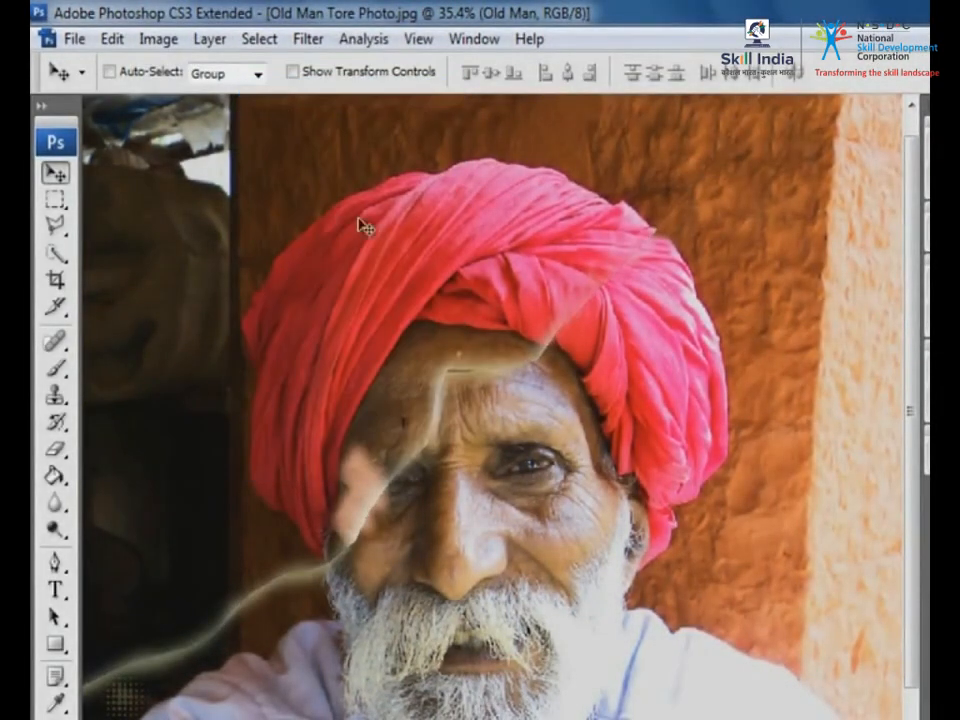
- Heal the diagonal seam through the turban's middle folds with the Healing Brush at brush size 45
drag(343, 167, 821, 482)
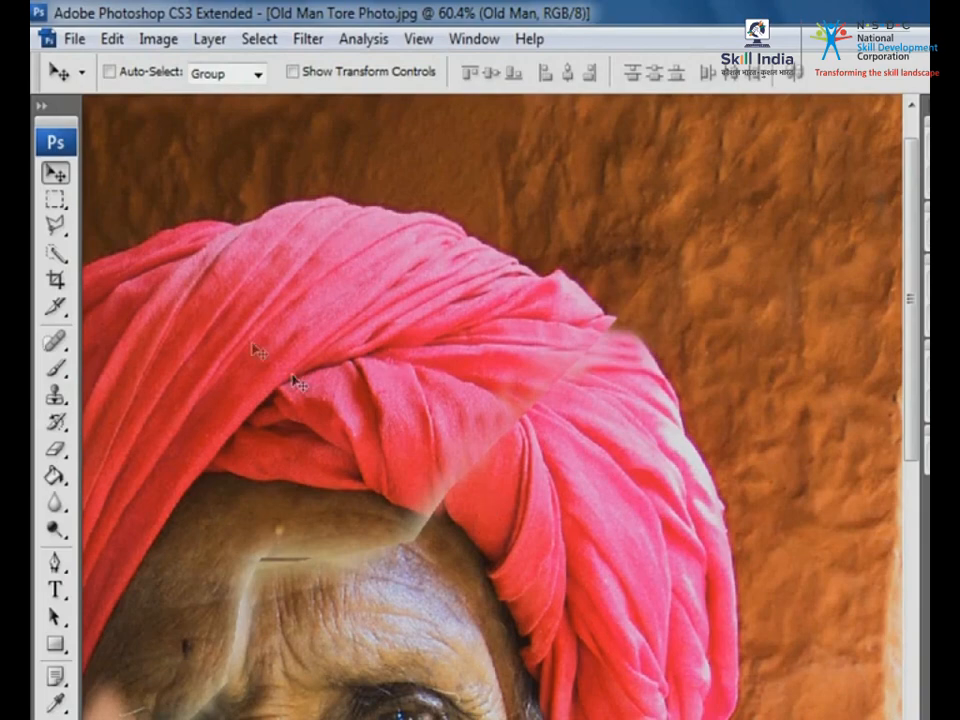
click(55, 341)
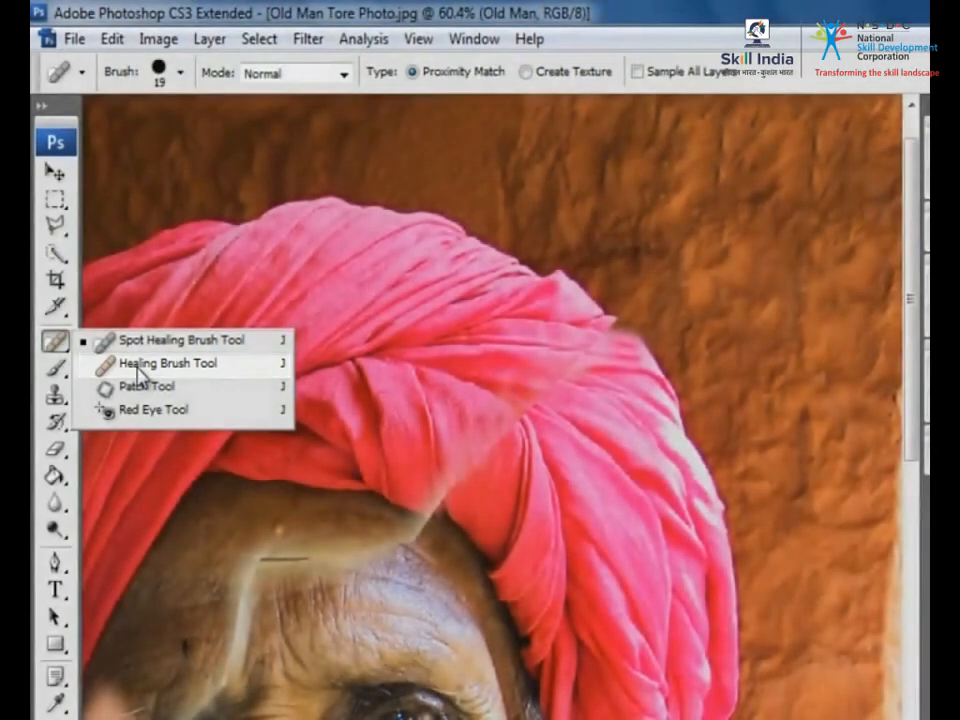
click(140, 366)
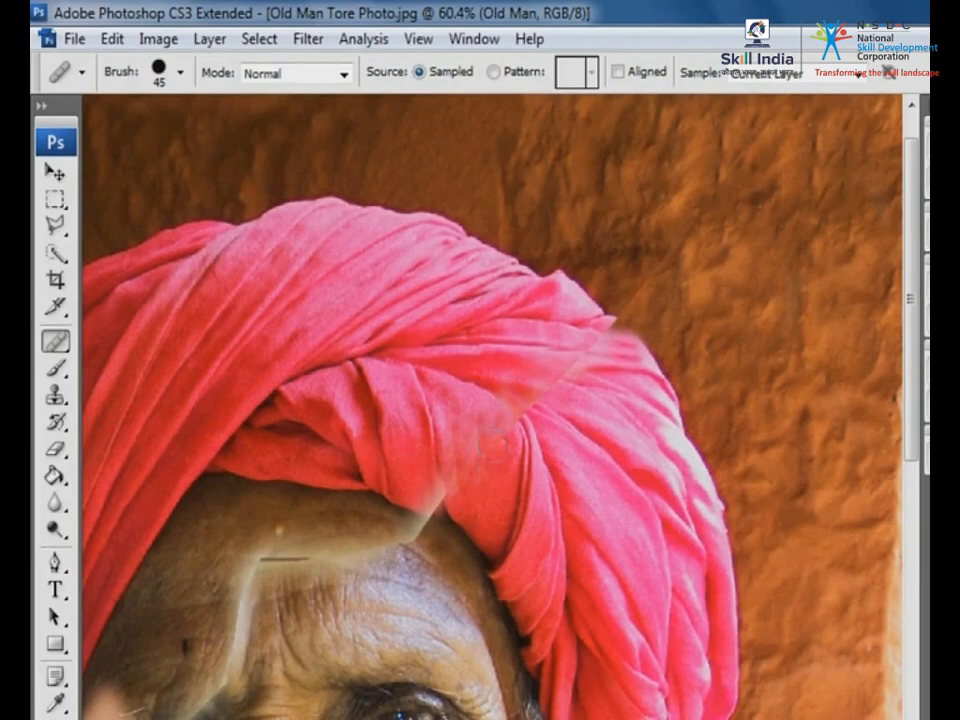
drag(475, 432, 475, 454)
mouse_move(527, 390)
mouse_down()
mouse_move(551, 396)
mouse_move(572, 380)
mouse_move(550, 400)
mouse_move(555, 374)
mouse_up()
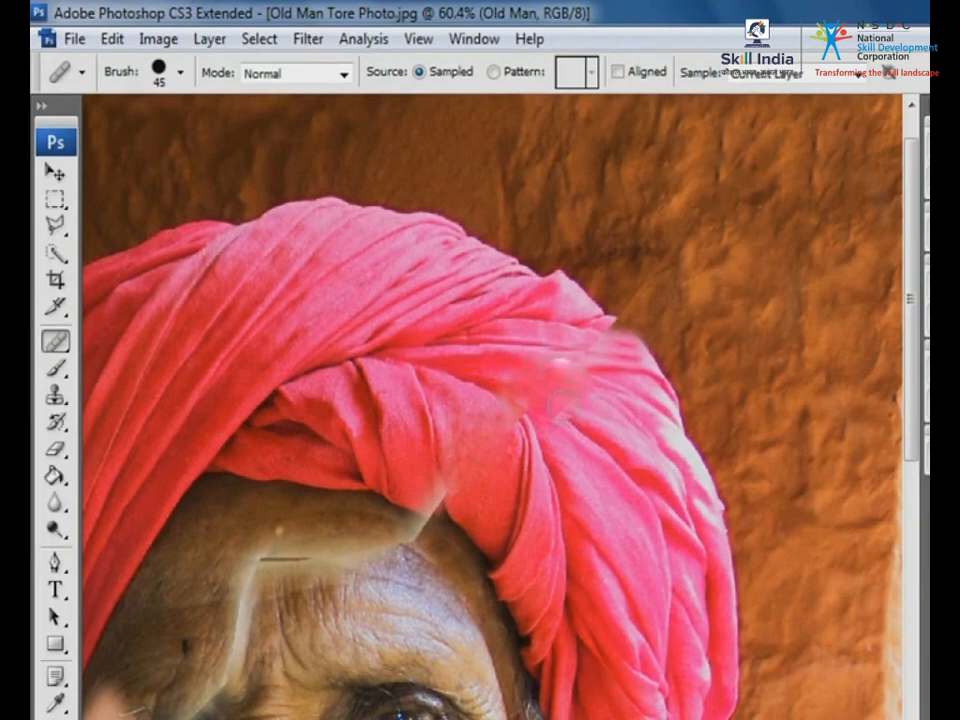
click(563, 372)
click(547, 382)
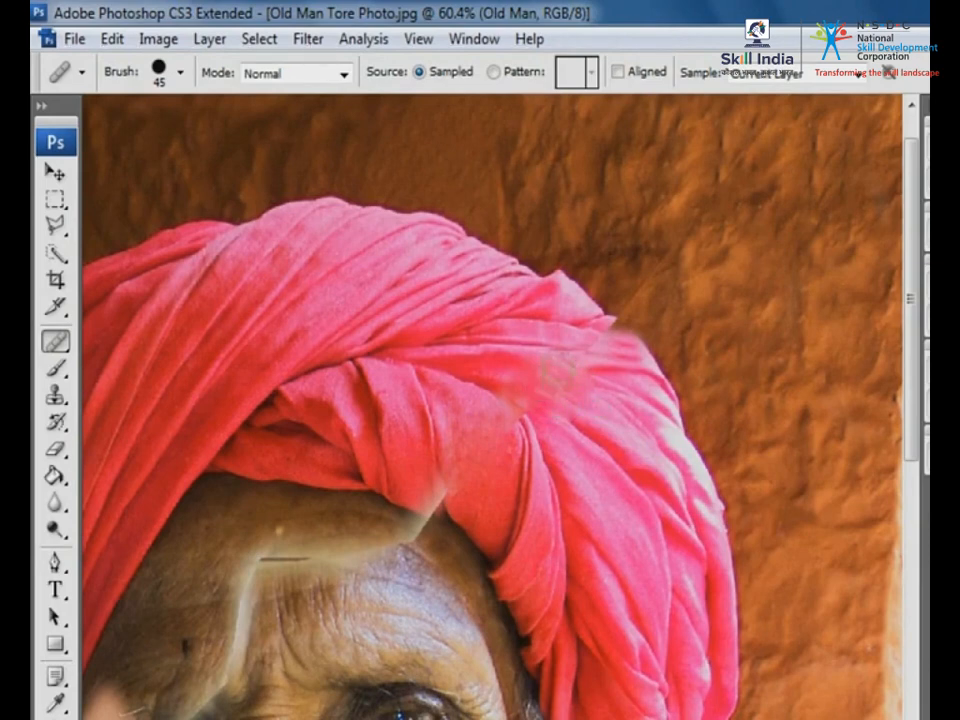
- Heal the mismatched notch at the turban's outer edge and the end of the seam just above the forehead
click(612, 328)
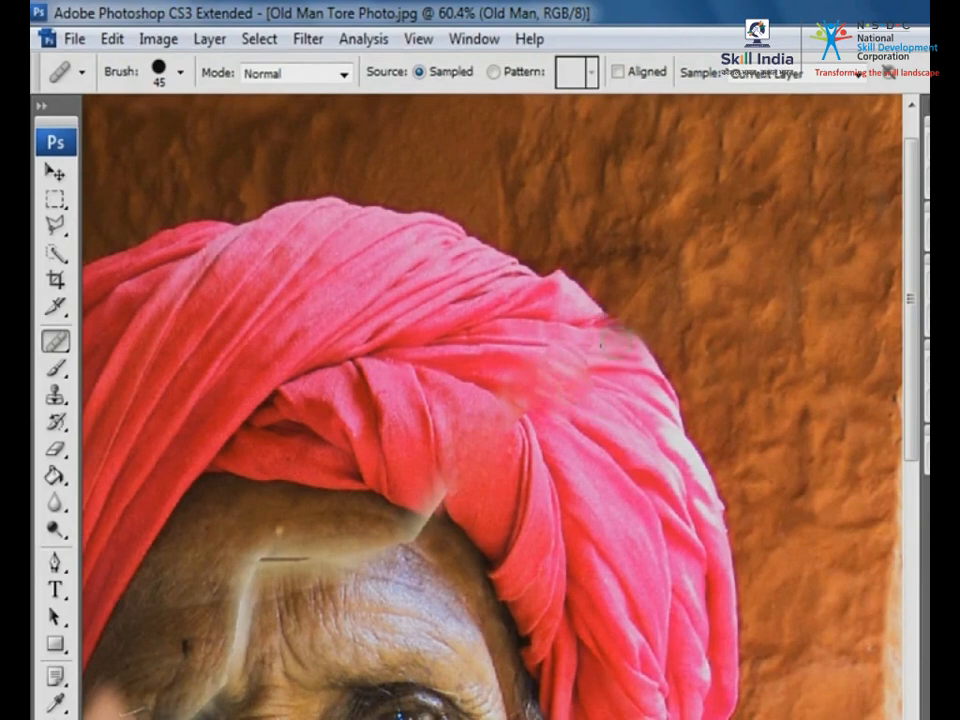
click(617, 342)
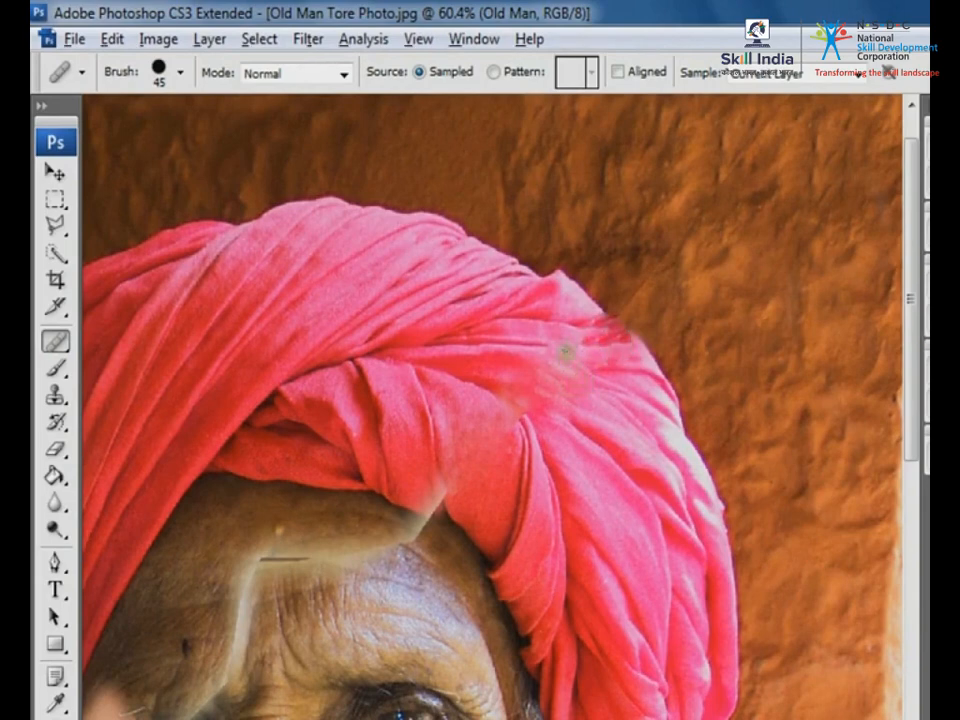
alt+click(583, 349)
click(604, 350)
click(597, 377)
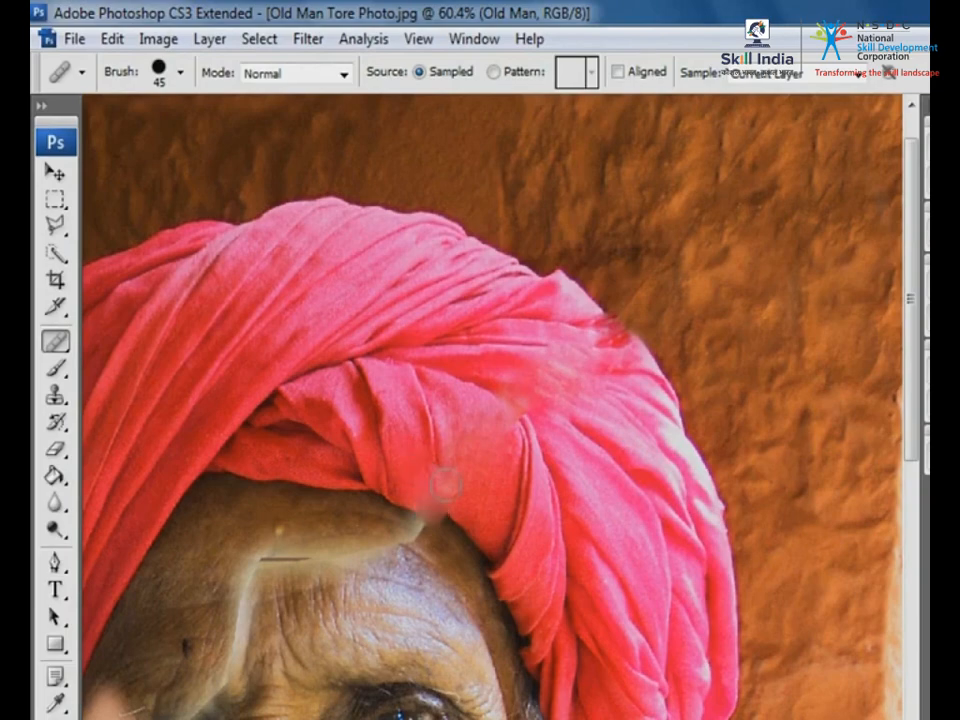
click(417, 487)
- Clone clean turban fabric with the Clone Stamp over the smudged folds where the seam was healed
key(space)
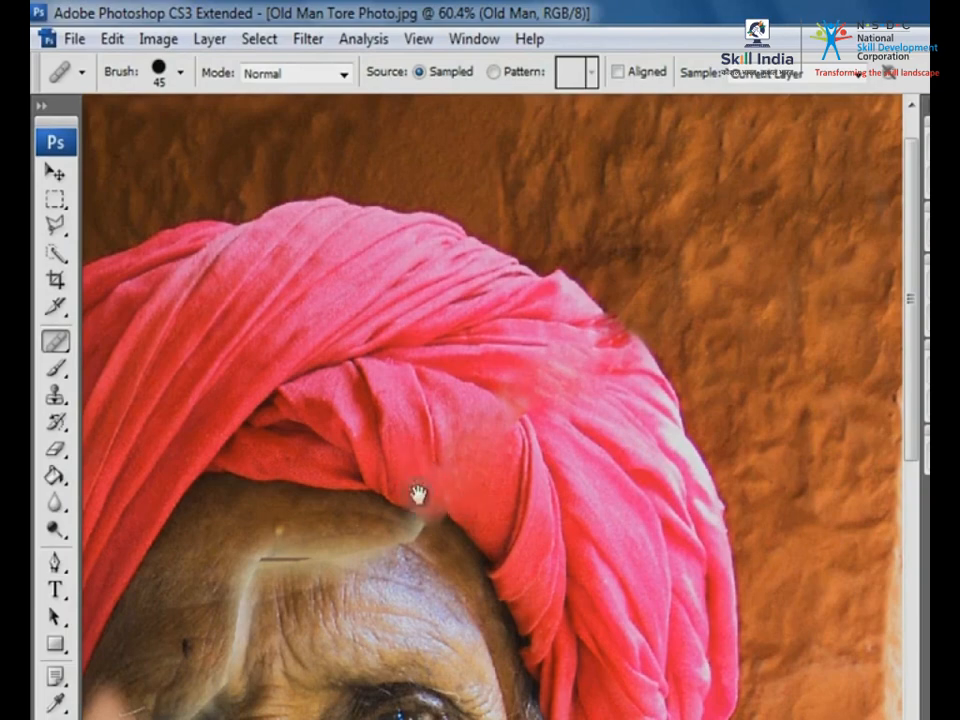
drag(418, 495, 480, 477)
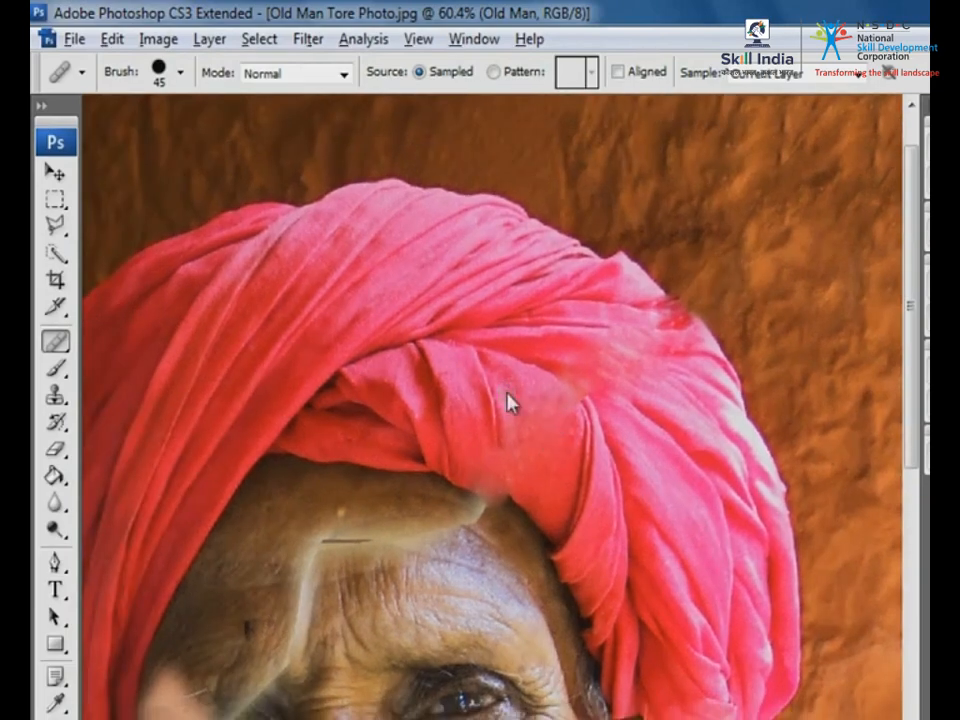
click(55, 393)
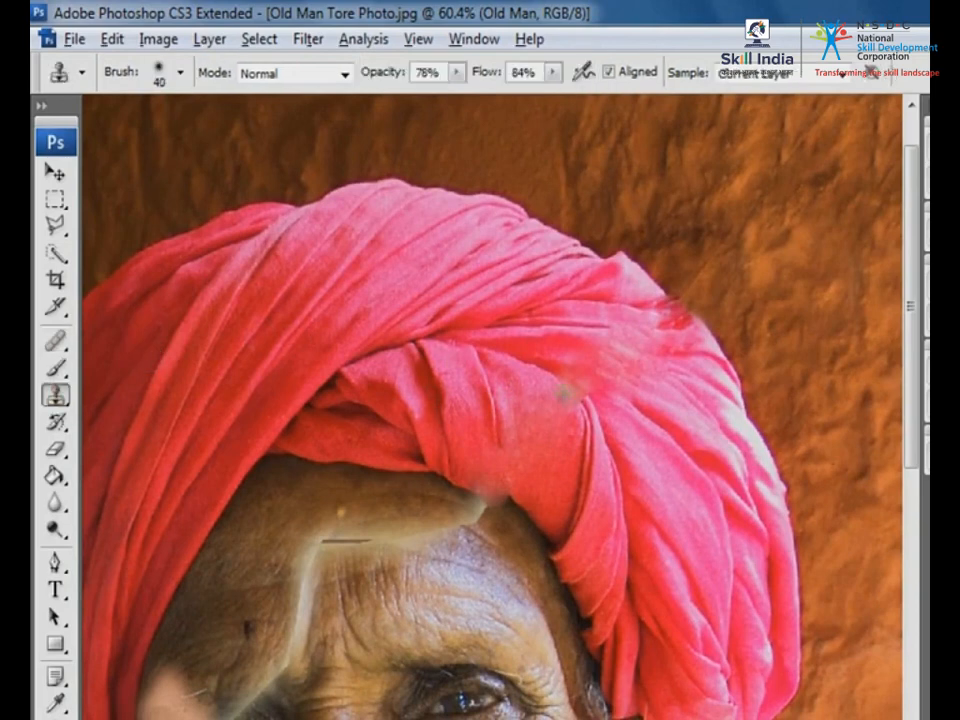
alt+click(609, 326)
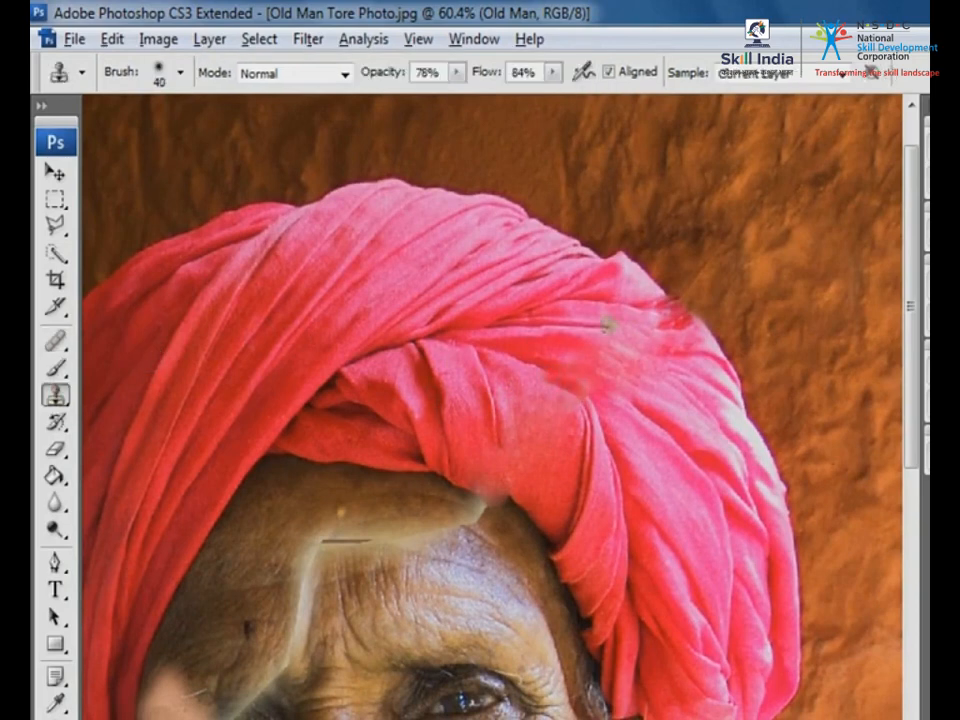
click(628, 352)
alt+click(581, 370)
click(624, 378)
click(638, 389)
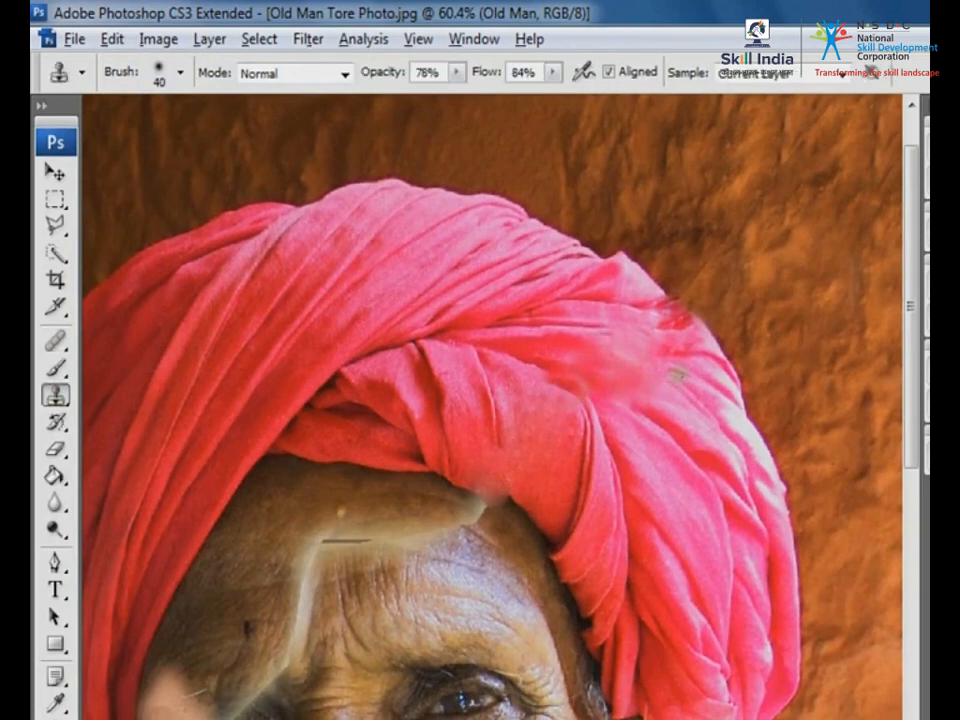
- Clone over the dark red blotches at the turban's outer edge to restore its outline against the wall
alt+click(714, 345)
click(682, 315)
click(664, 308)
click(680, 325)
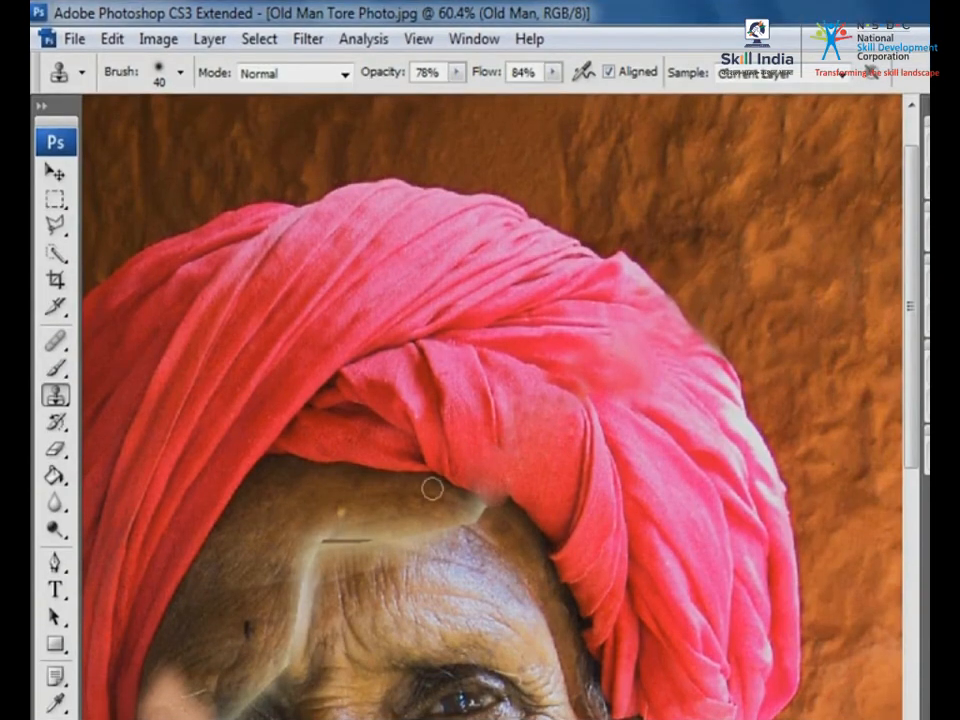
- Set the Clone Stamp brush size to 60 and clone skin over the vertical tear down the forehead
drag(204, 367, 690, 698)
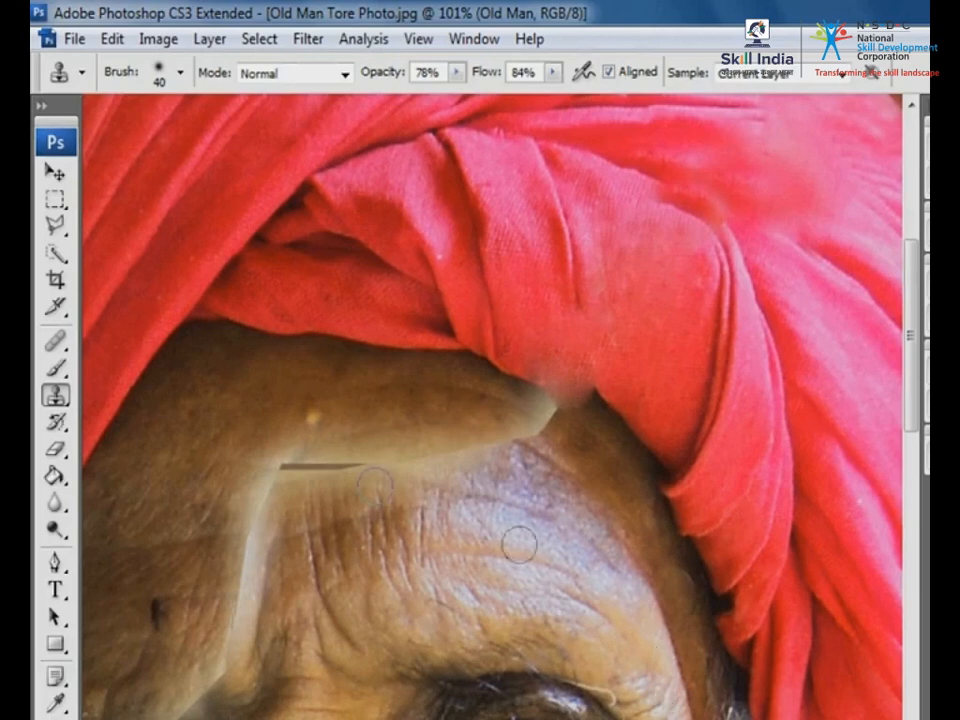
key(bracketright)
key(bracketright)
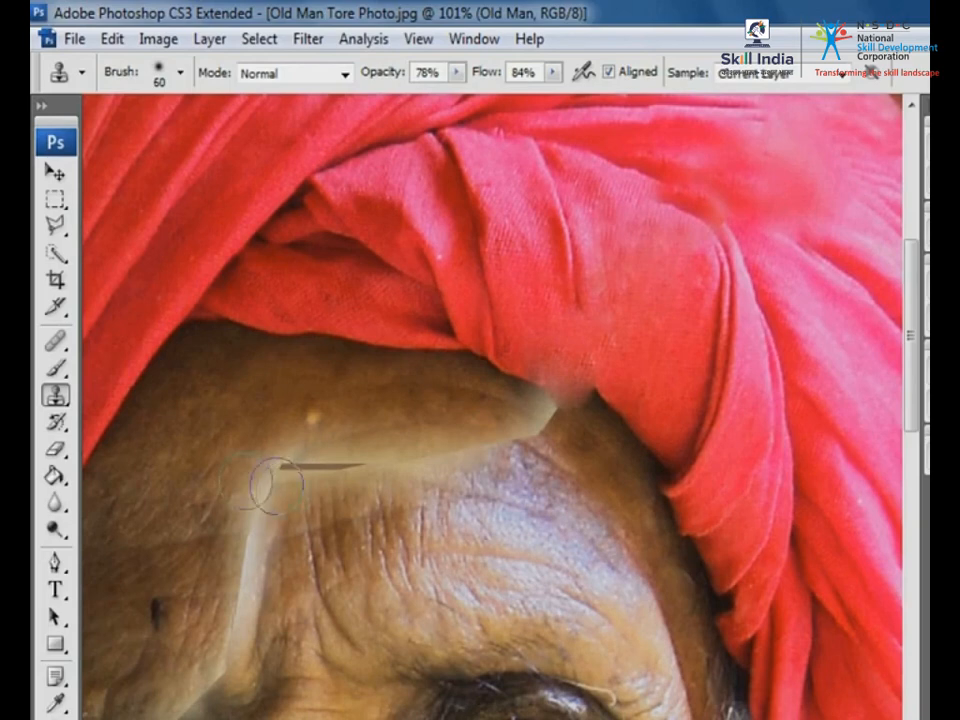
mouse_move(230, 563)
mouse_down()
mouse_move(243, 601)
mouse_move(266, 529)
mouse_move(247, 502)
mouse_move(249, 534)
mouse_up()
alt+click(187, 465)
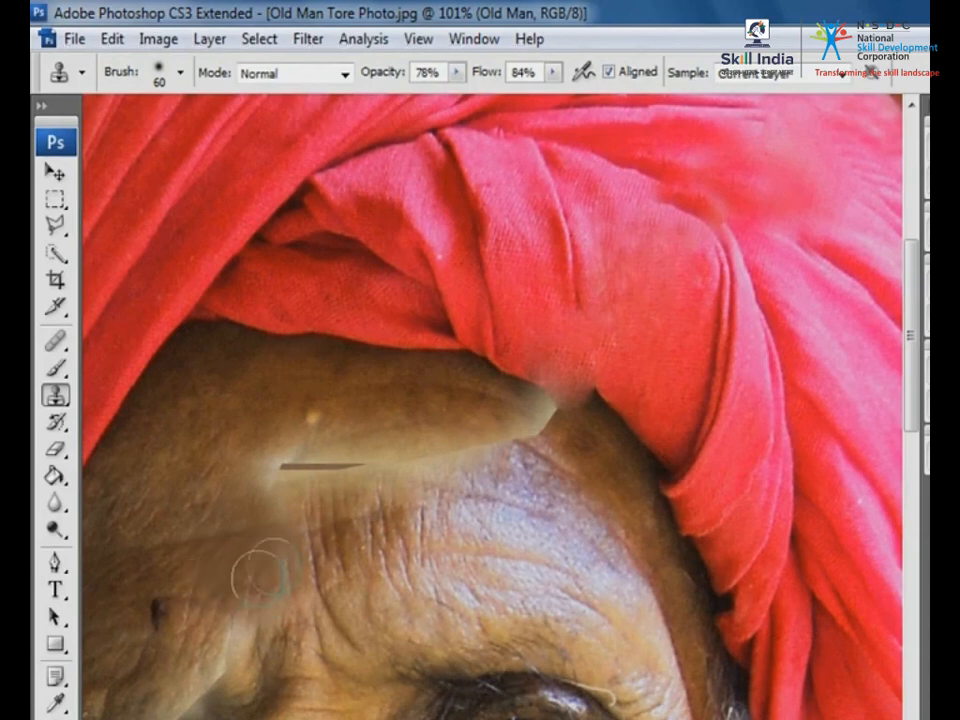
- Clone forehead skin over the horizontal tear and the dark line beneath the turban
alt+click(249, 451)
mouse_move(290, 474)
mouse_down()
mouse_move(368, 471)
mouse_move(314, 483)
mouse_move(238, 476)
mouse_move(307, 463)
mouse_move(283, 434)
mouse_move(315, 420)
mouse_move(419, 457)
mouse_move(459, 454)
mouse_move(436, 461)
mouse_move(458, 459)
mouse_move(448, 488)
mouse_move(423, 498)
mouse_move(424, 480)
mouse_move(473, 475)
mouse_move(446, 431)
mouse_up()
alt+click(239, 417)
alt+click(255, 437)
alt+click(535, 502)
- Set the Clone Stamp opacity to 46% and blend skin over the tear's end where the forehead meets the turban
click(455, 76)
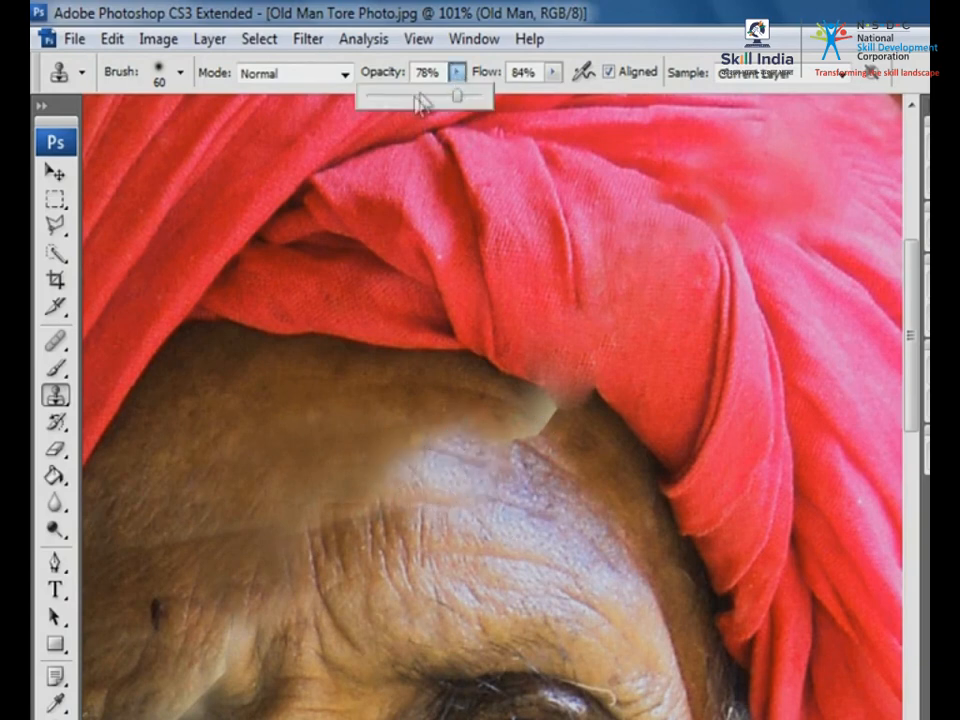
click(421, 96)
alt+click(541, 492)
mouse_move(516, 433)
mouse_down()
mouse_move(527, 452)
mouse_move(510, 451)
mouse_move(557, 431)
mouse_move(553, 417)
mouse_move(477, 436)
mouse_up()
alt+click(543, 463)
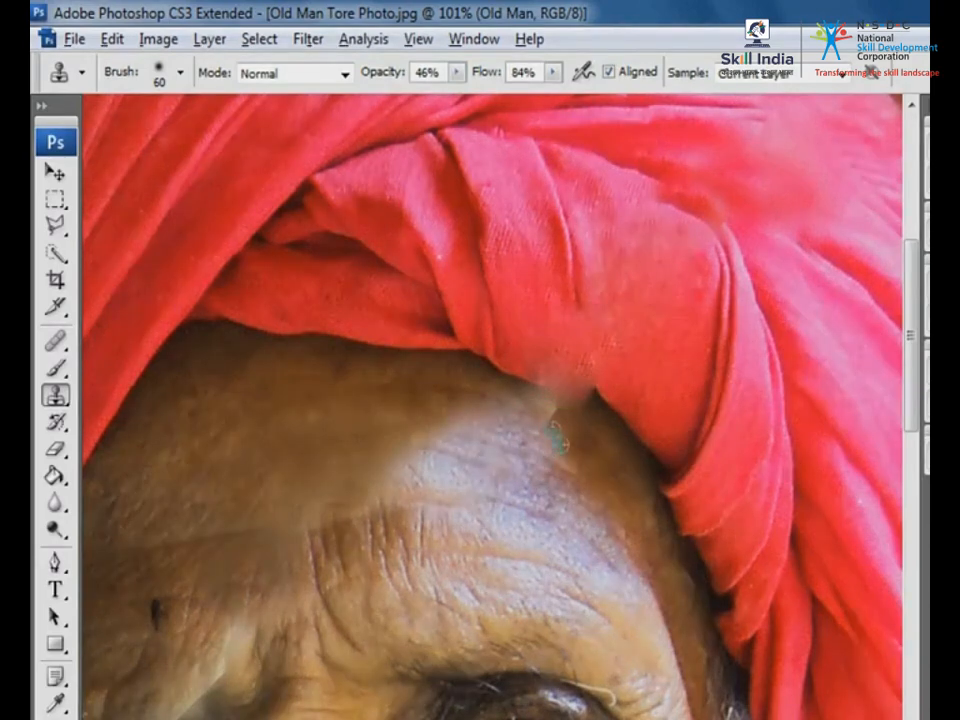
drag(497, 409, 512, 414)
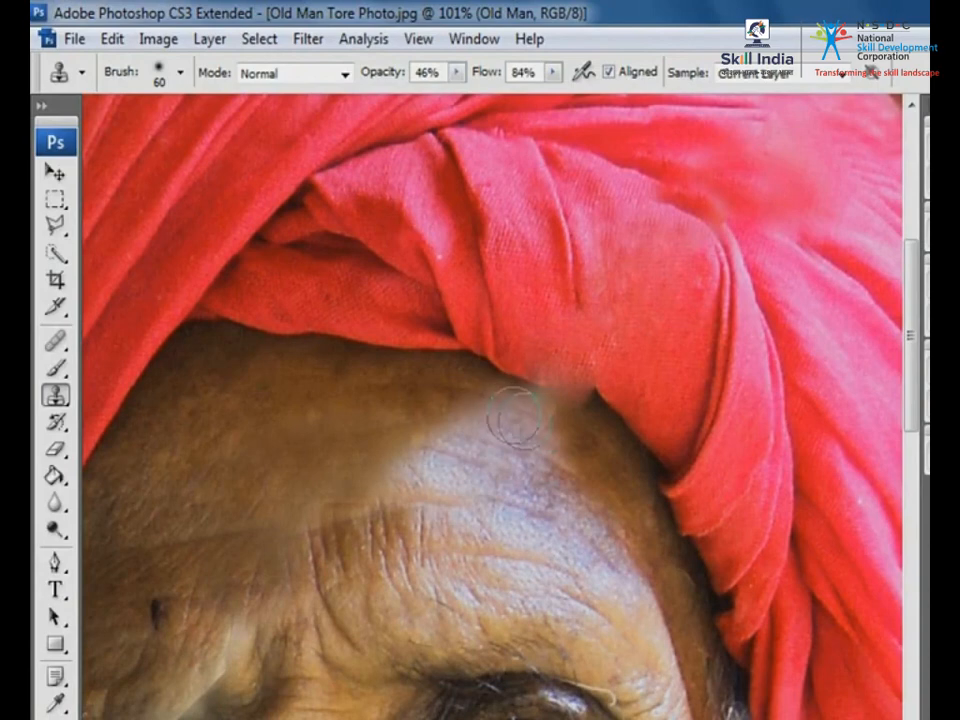
- Clone sampled forehead skin over the light patch just below the turban and undo the stray stroke there
alt+click(420, 428)
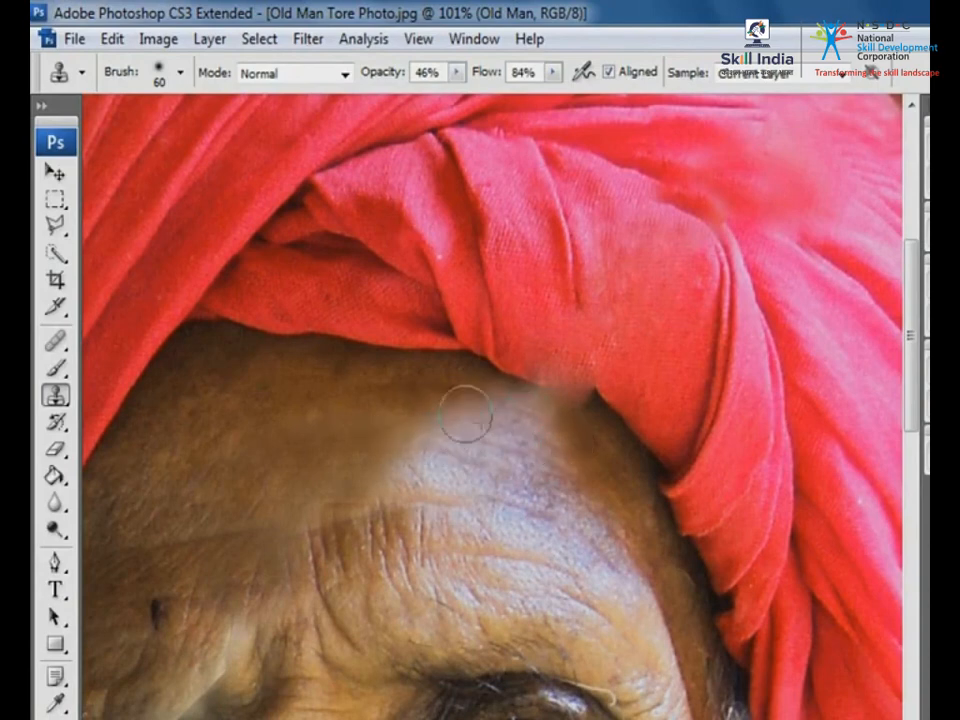
mouse_move(345, 484)
mouse_down()
mouse_move(411, 518)
mouse_move(442, 473)
mouse_move(342, 428)
mouse_move(427, 423)
mouse_move(448, 433)
mouse_move(453, 414)
mouse_move(487, 455)
mouse_up()
alt+click(598, 463)
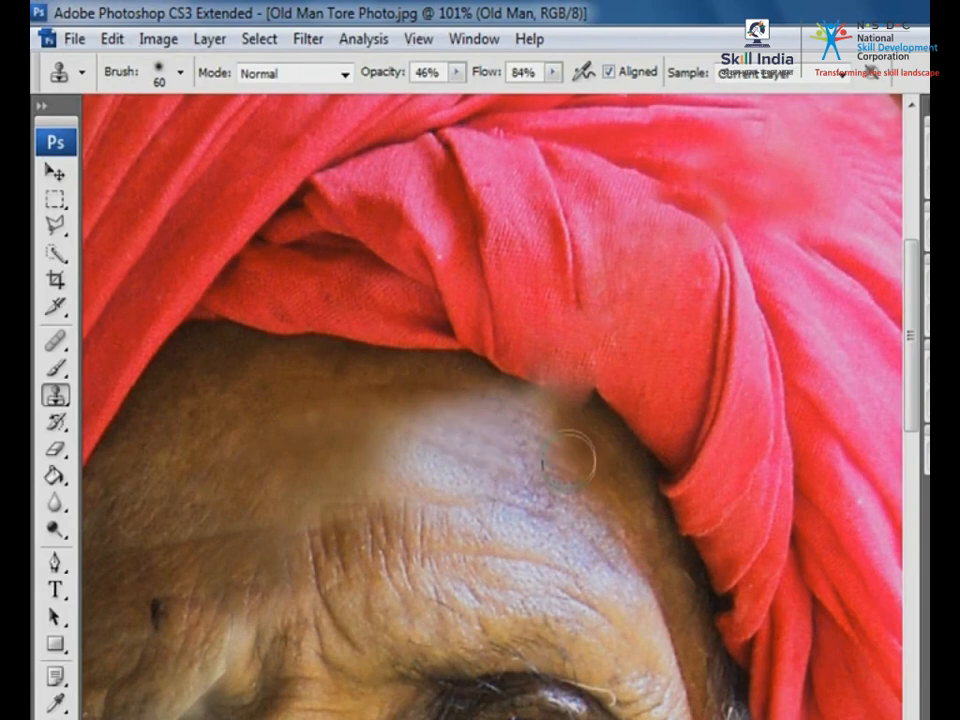
mouse_move(574, 454)
mouse_down()
mouse_move(480, 431)
mouse_move(542, 456)
mouse_move(452, 435)
mouse_move(581, 452)
mouse_move(491, 441)
mouse_up()
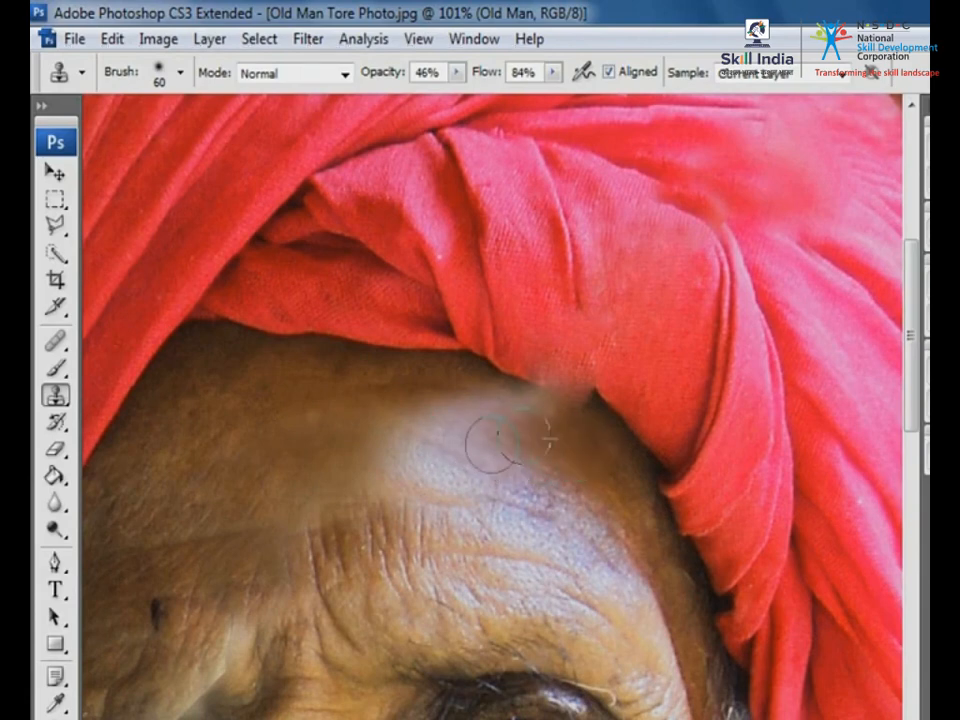
alt+click(583, 443)
mouse_move(446, 408)
mouse_down()
mouse_move(486, 405)
mouse_move(519, 424)
mouse_move(507, 410)
mouse_move(534, 457)
mouse_move(487, 405)
mouse_move(517, 410)
mouse_move(540, 439)
mouse_up()
key(ctrl+z)
alt+click(589, 448)
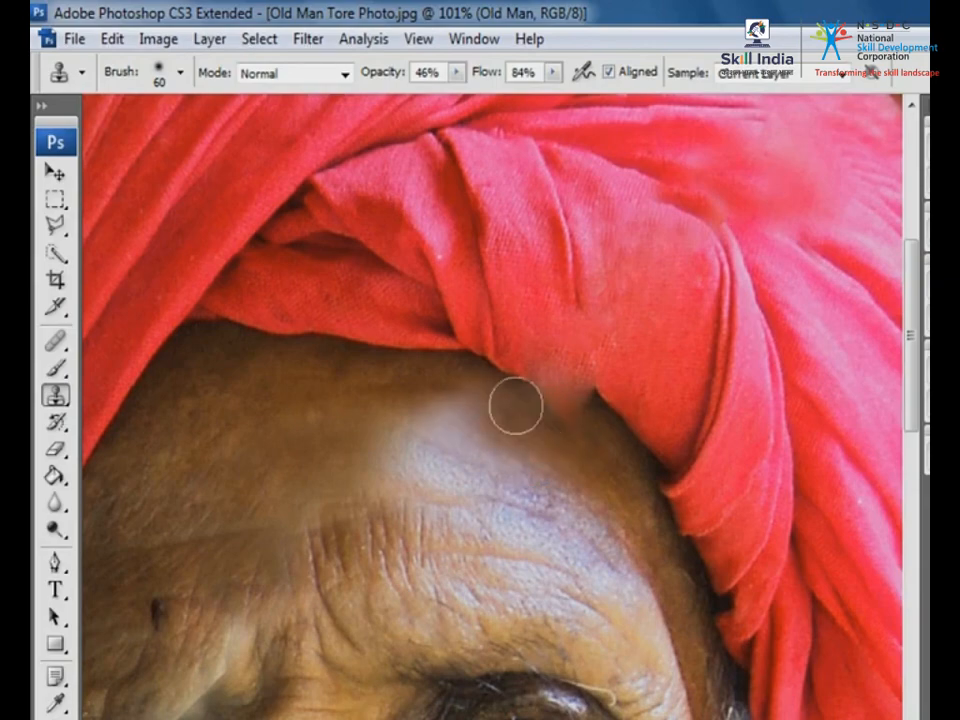
- Blend brown forehead skin into the bright patch's edge at the middle of the forehead
alt+click(465, 480)
alt+click(458, 336)
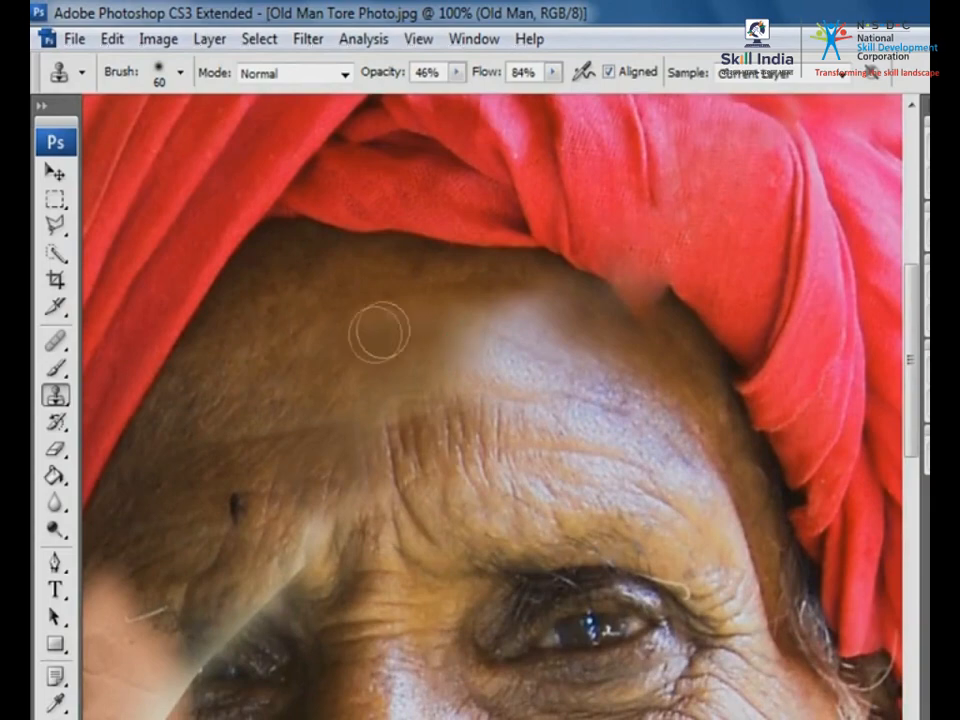
alt+click(459, 324)
click(535, 331)
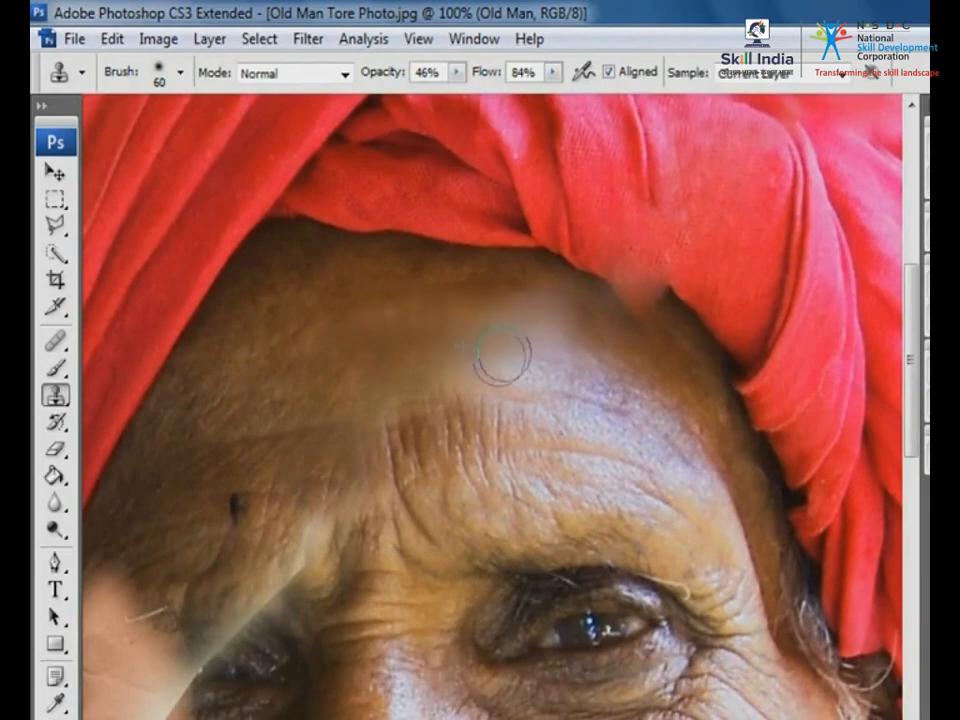
drag(514, 471, 594, 371)
- Clone skin over the tear's upper end above the shadowed eye and smooth the adjoining forehead
alt+click(370, 366)
mouse_move(394, 460)
mouse_down()
mouse_move(330, 483)
mouse_move(302, 515)
mouse_up()
drag(395, 420, 508, 297)
alt+click(524, 176)
mouse_move(588, 188)
mouse_down()
mouse_move(555, 203)
mouse_move(592, 214)
mouse_up()
drag(604, 189, 589, 320)
drag(594, 304, 643, 280)
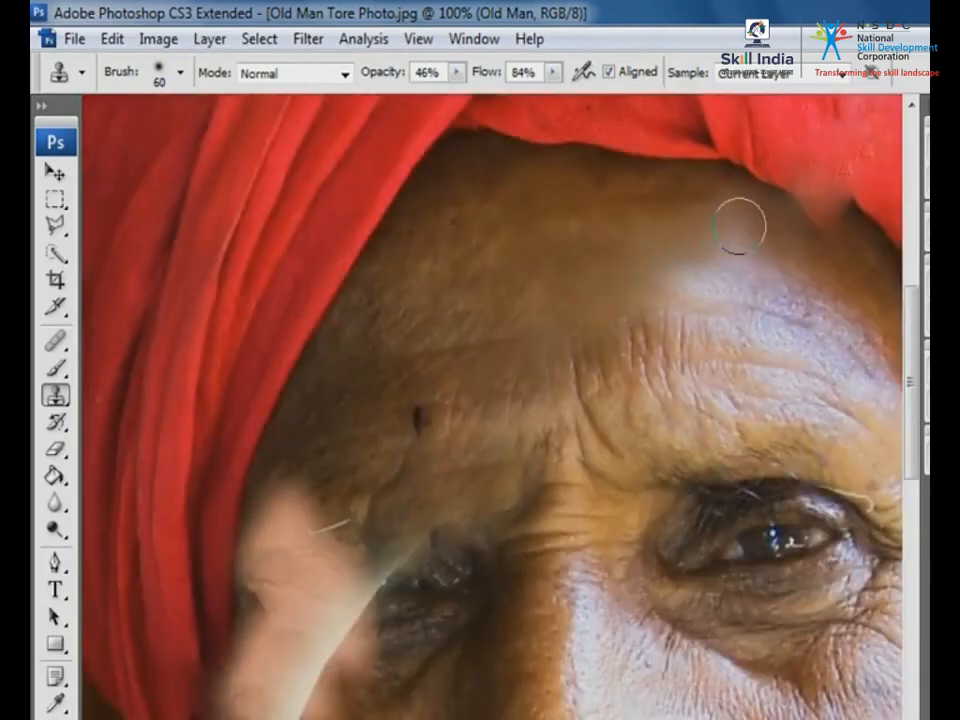
drag(554, 378, 652, 284)
- Clone brown skin over the pale pink torn area at the temple beside the turban
alt+click(495, 420)
mouse_move(500, 468)
mouse_down()
mouse_move(440, 389)
mouse_move(402, 379)
mouse_move(373, 389)
mouse_move(372, 490)
mouse_up()
alt+click(403, 379)
mouse_move(385, 429)
mouse_down()
mouse_move(403, 364)
mouse_move(412, 421)
mouse_move(398, 445)
mouse_up()
alt+click(403, 364)
alt+click(386, 308)
mouse_move(379, 365)
mouse_down()
mouse_move(349, 459)
mouse_move(437, 452)
mouse_up()
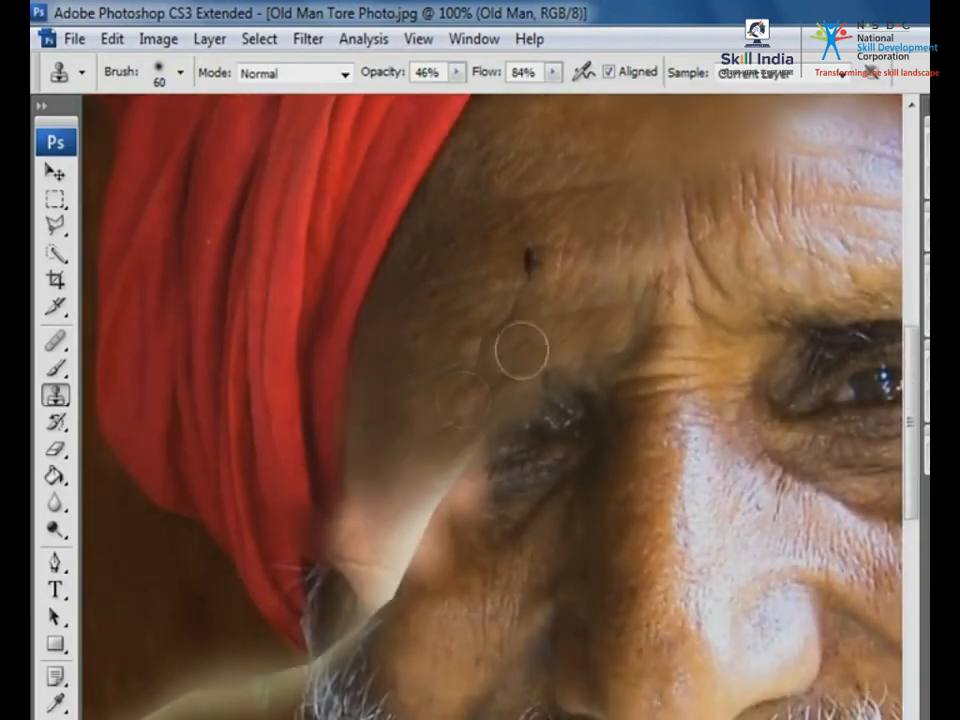
- Clone clean skin over the crease and the small dark mark above the shadowed eye
alt+click(557, 312)
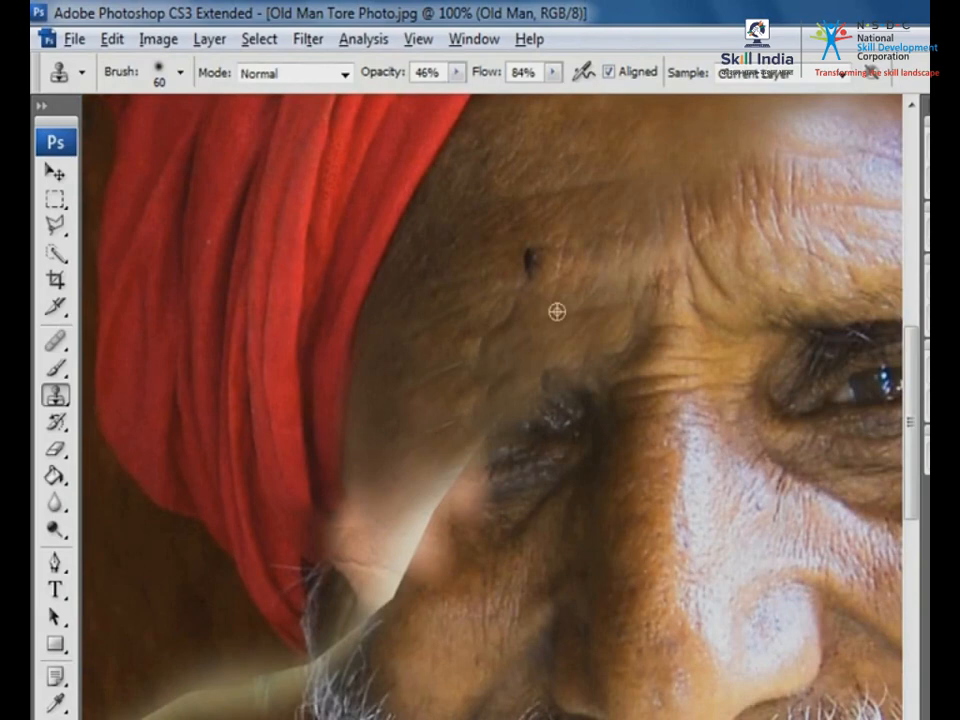
mouse_move(528, 308)
mouse_down()
mouse_move(482, 344)
mouse_move(508, 314)
mouse_move(452, 358)
mouse_up()
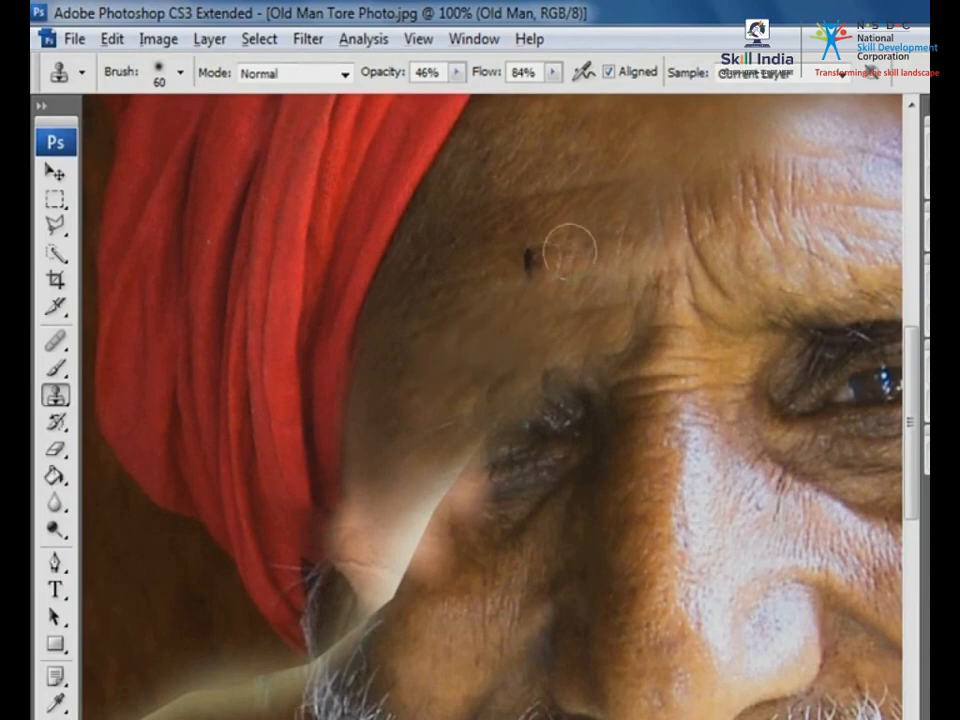
alt+click(568, 219)
drag(531, 256, 516, 270)
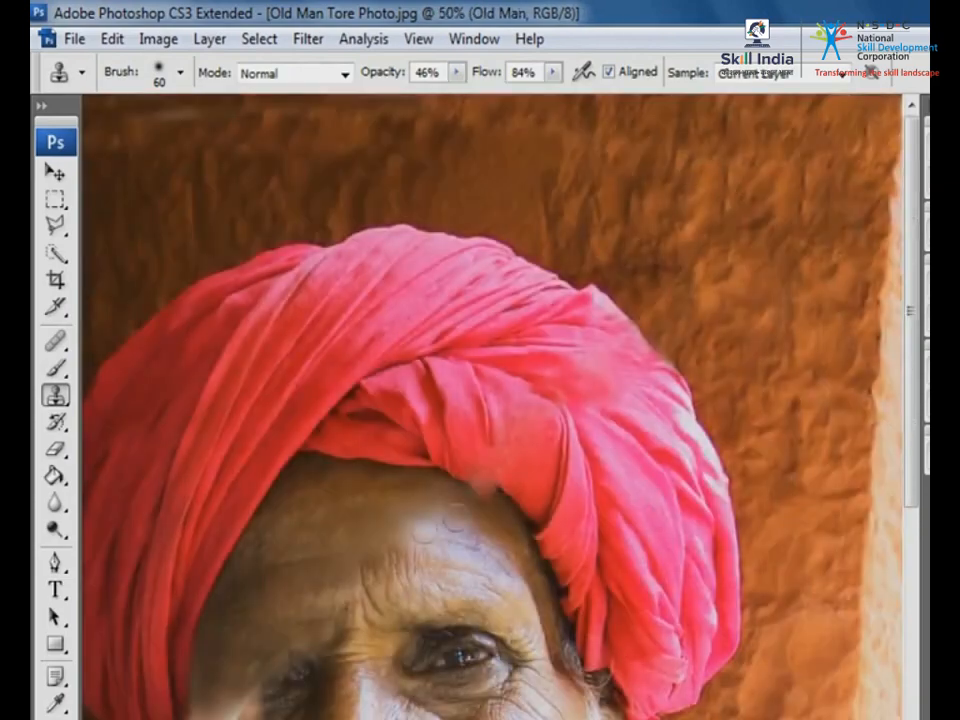
- Increase the Clone Stamp brush size to 90 and even out the skin tone across the central forehead
key(ctrl+minus)
key(ctrl+minus)
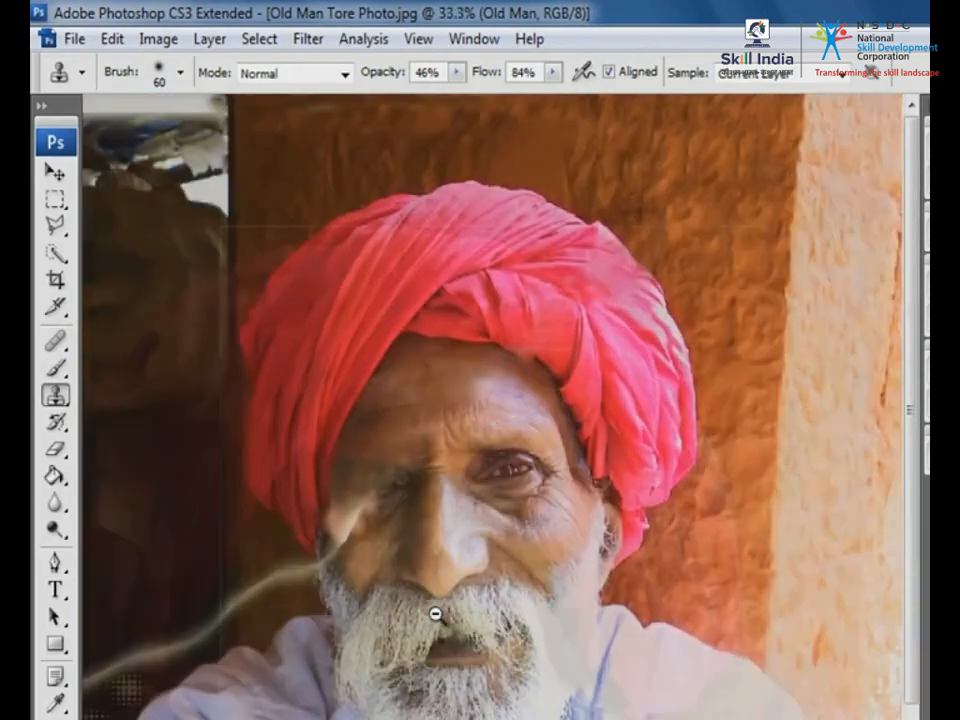
key(bracketright)
key(bracketright)
key(bracketright)
alt+click(409, 389)
click(487, 382)
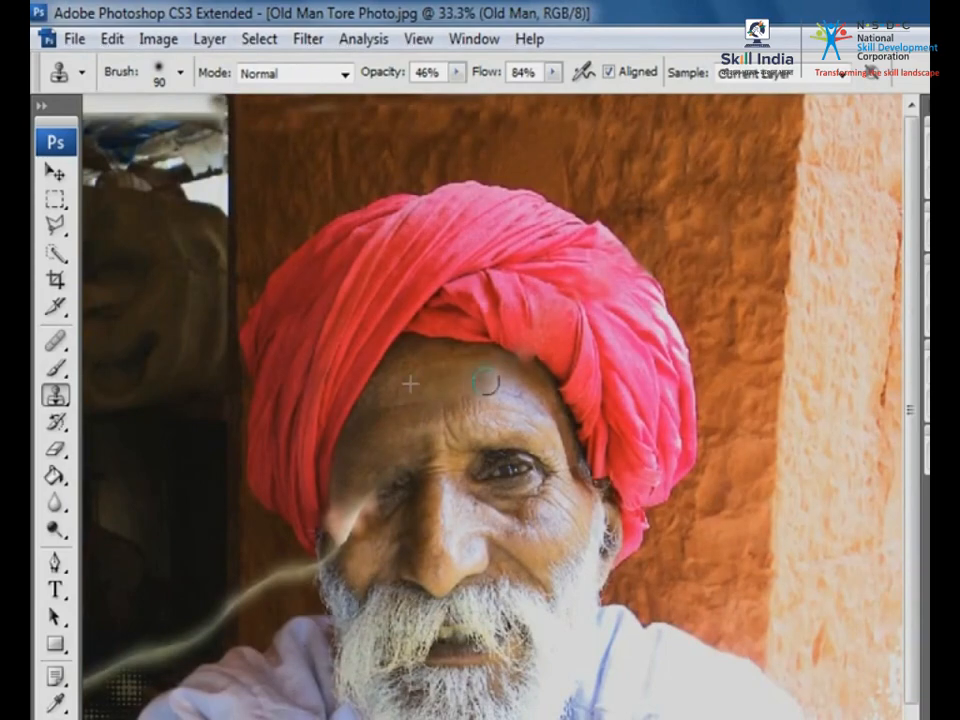
click(450, 377)
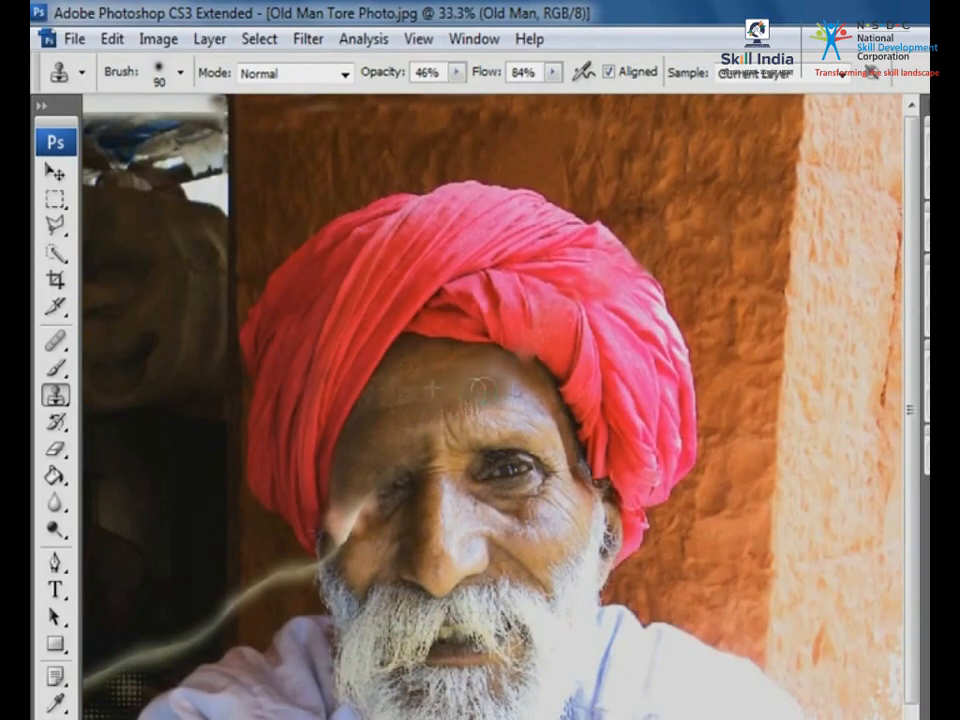
key(ctrl+minus)
alt+click(395, 429)
- Select the undamaged eye with its brow and upper cheek using the Rectangular Marquee, and copy it
drag(321, 268, 675, 573)
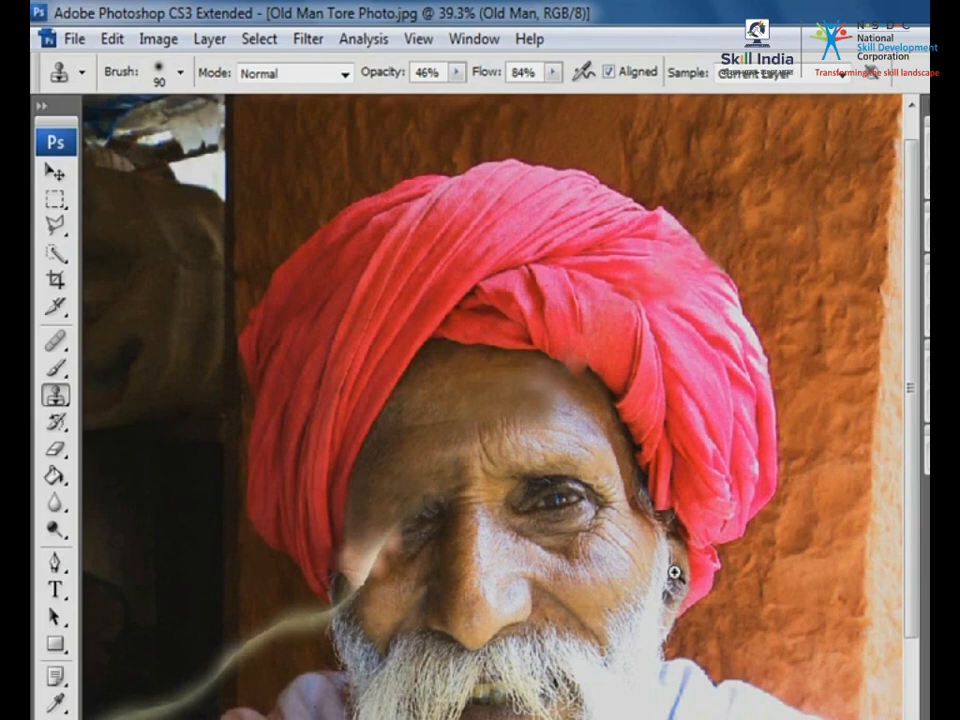
click(55, 198)
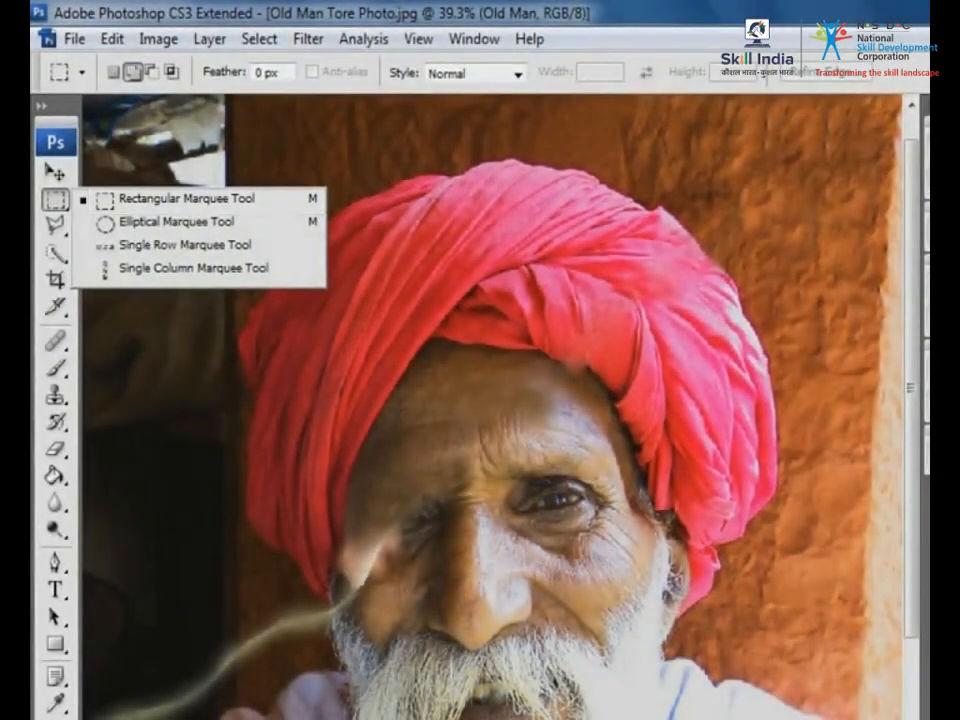
click(137, 203)
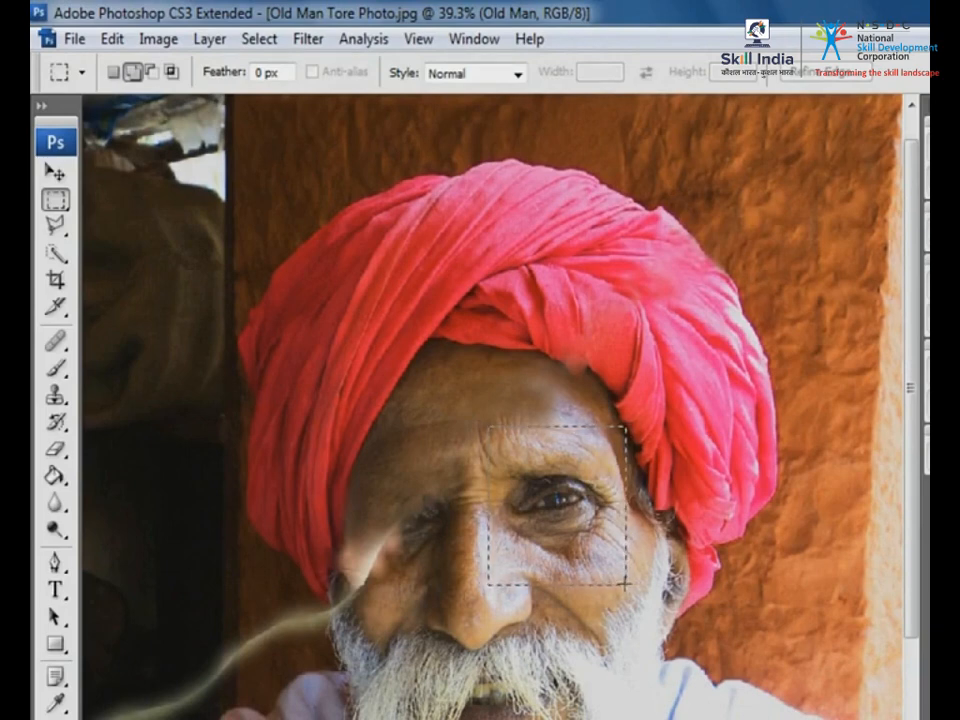
drag(488, 428, 628, 584)
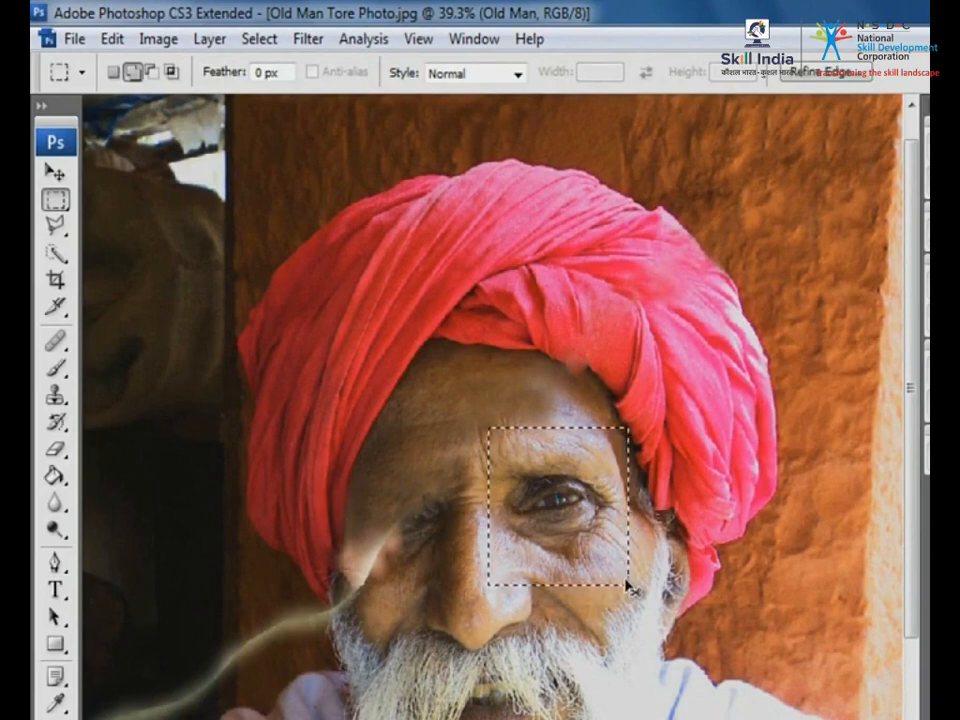
click(112, 38)
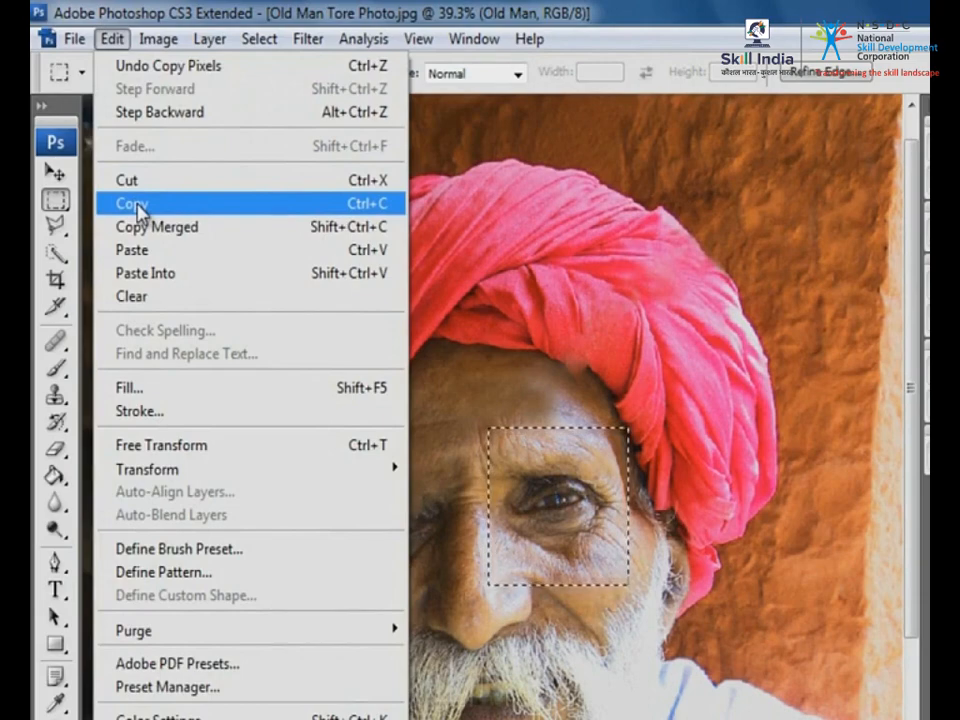
click(138, 205)
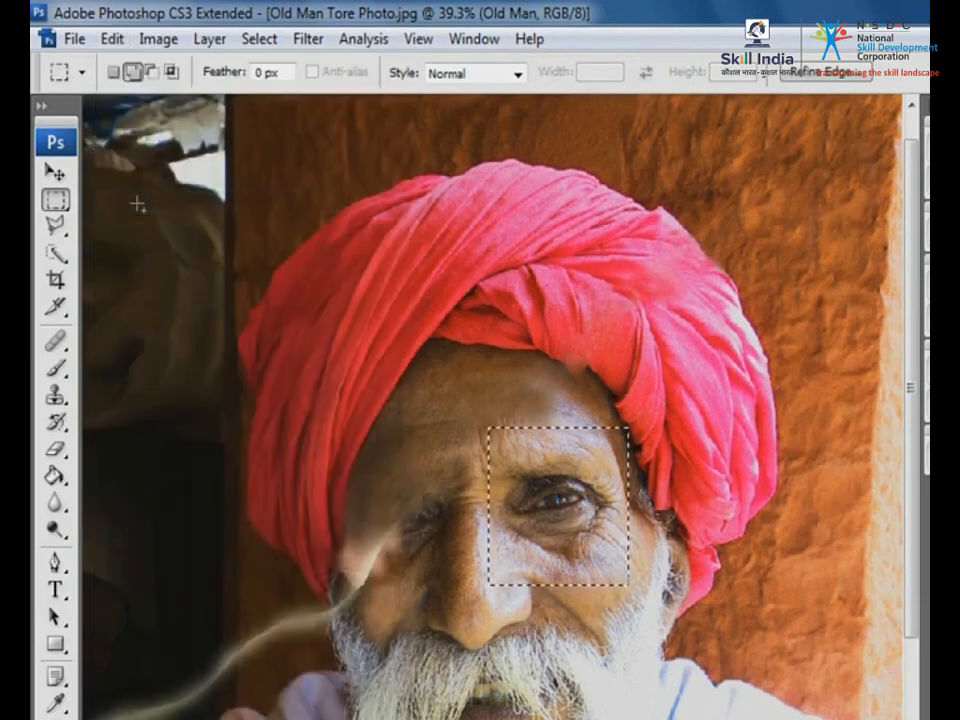
- Paste the copied eye as a new layer and move it over the damaged eye
click(113, 39)
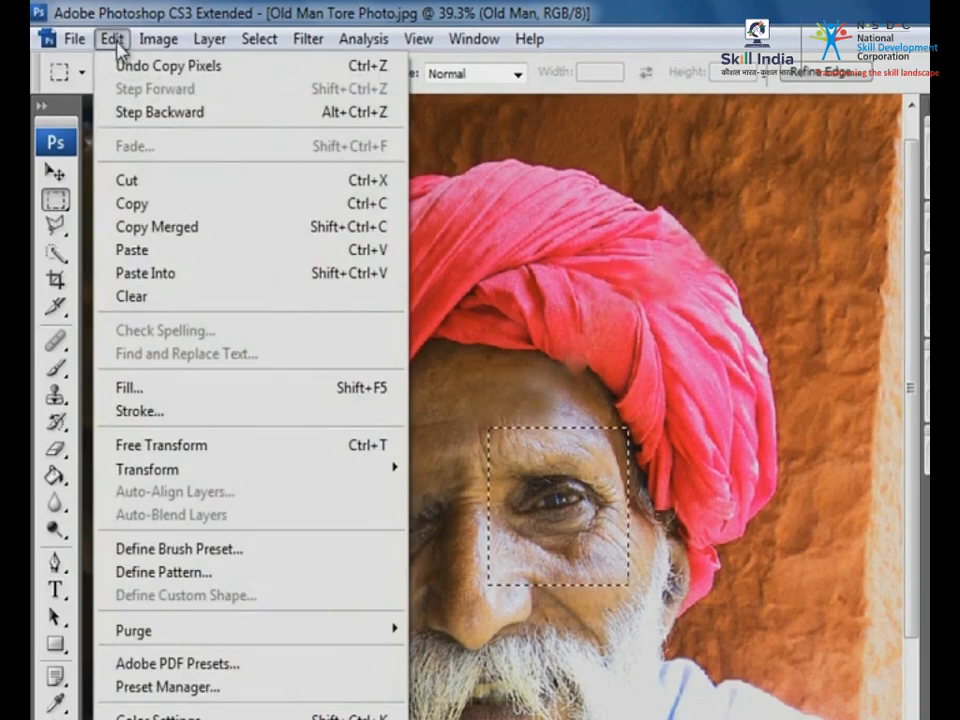
click(138, 252)
click(55, 174)
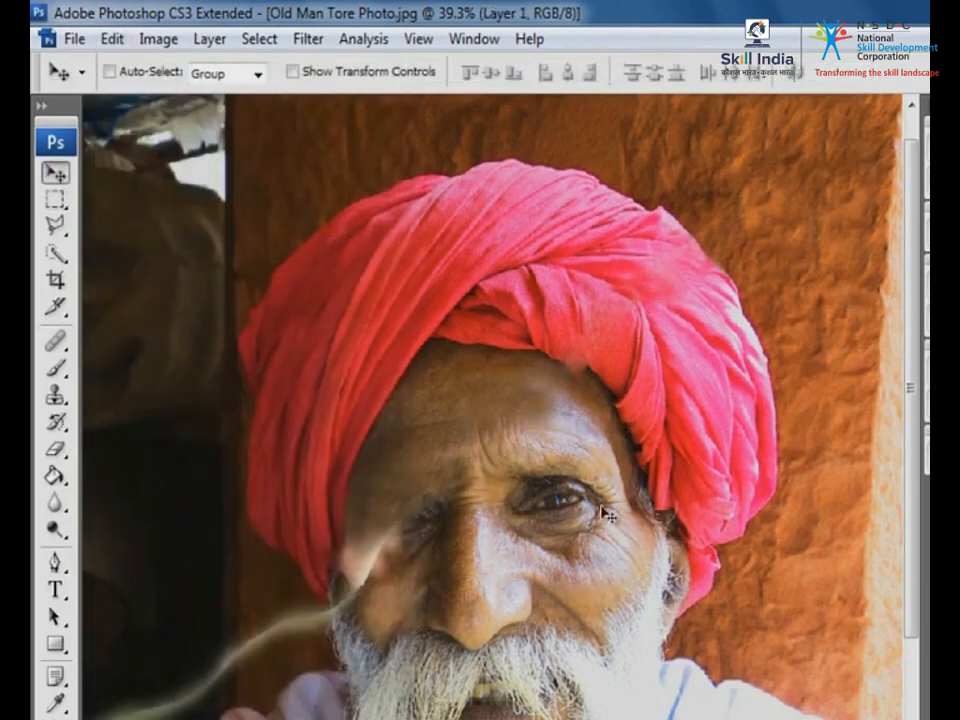
drag(573, 510, 440, 537)
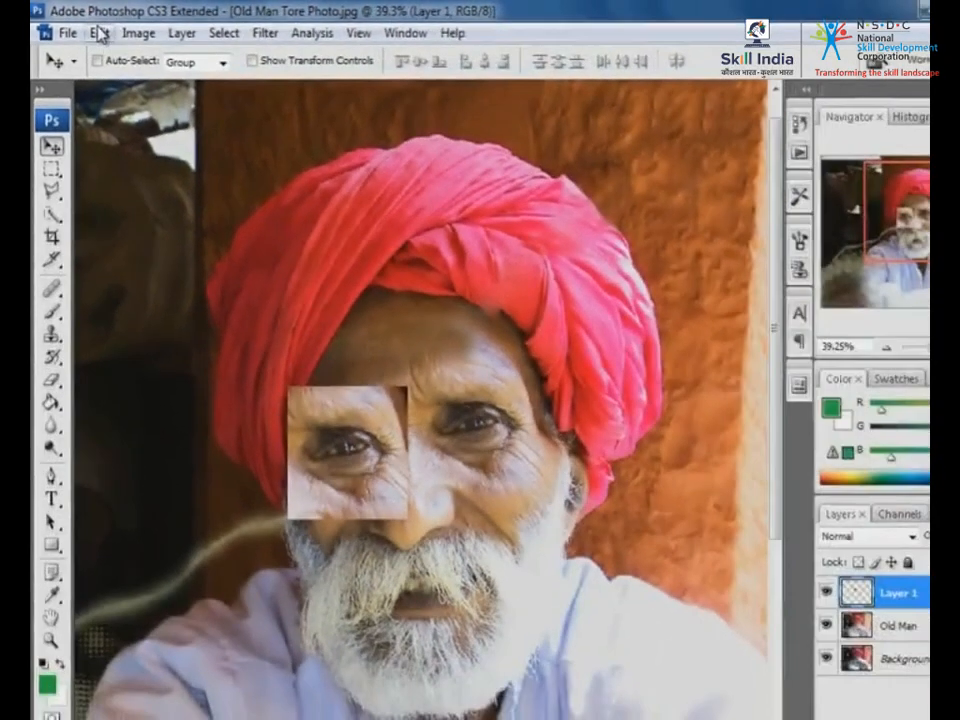
- Flip the pasted eye patch horizontally
click(113, 39)
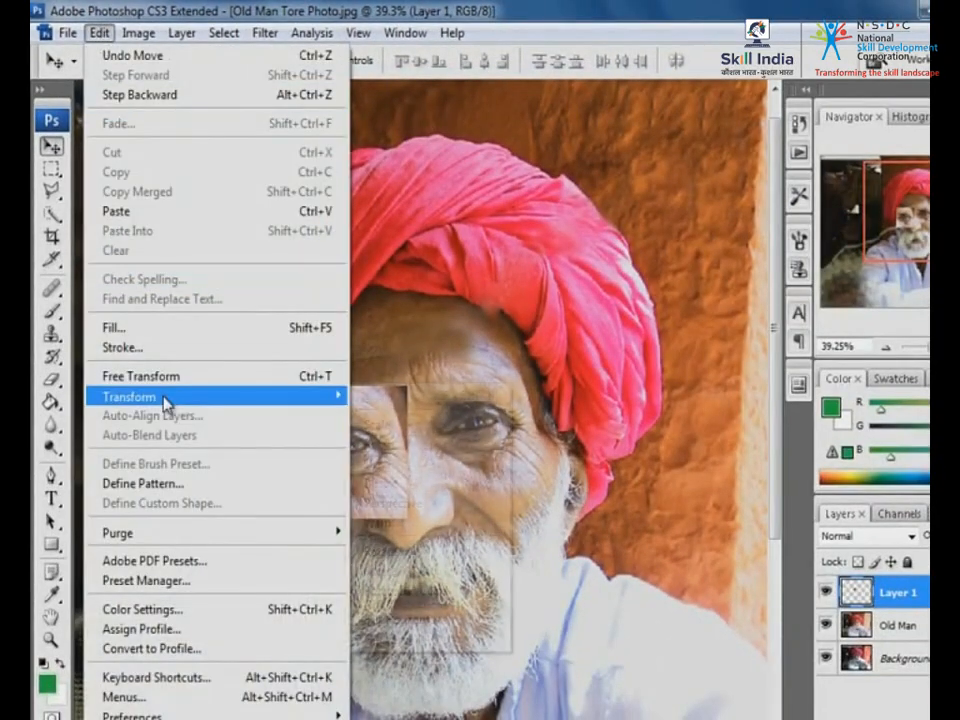
mouse_move(130, 396)
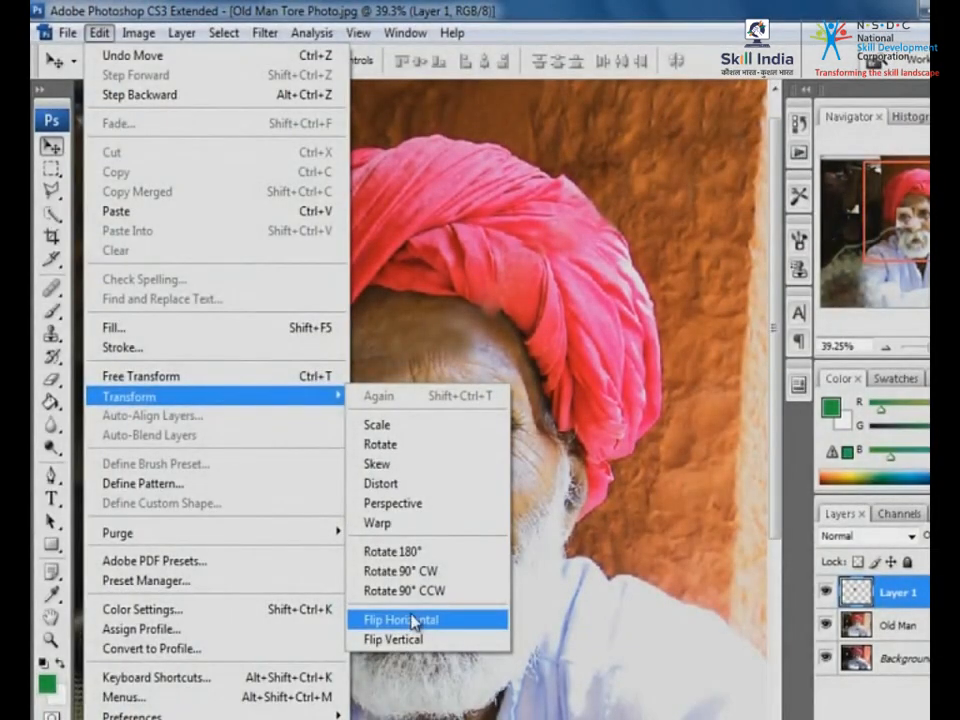
click(413, 621)
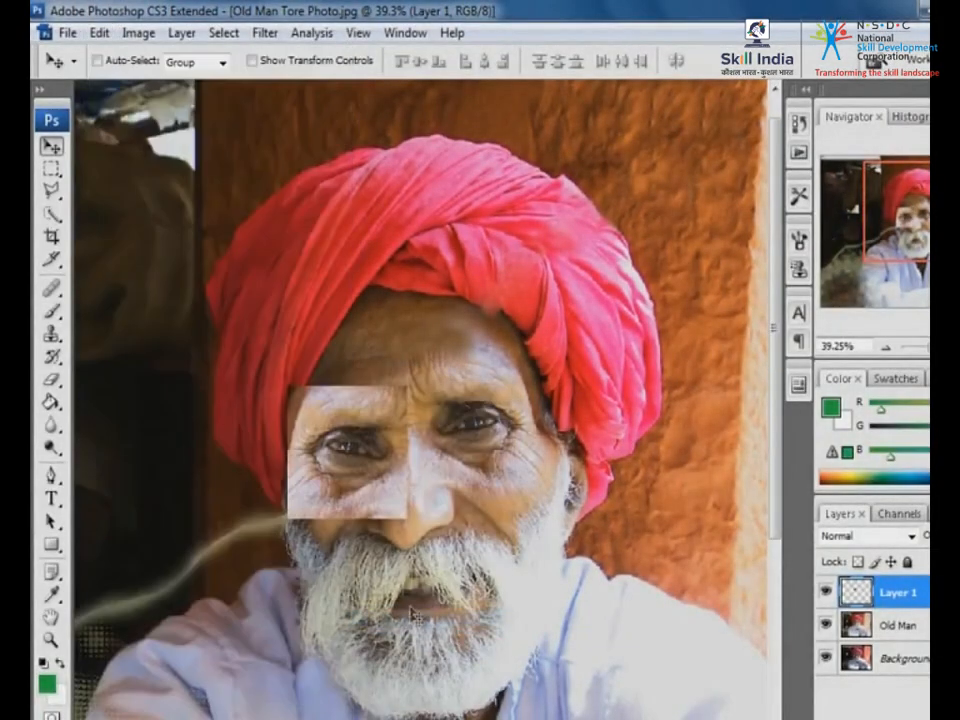
- Free Transform the flipped eye patch, rotating it counterclockwise to match the face's tilt and nudging it into place
click(99, 32)
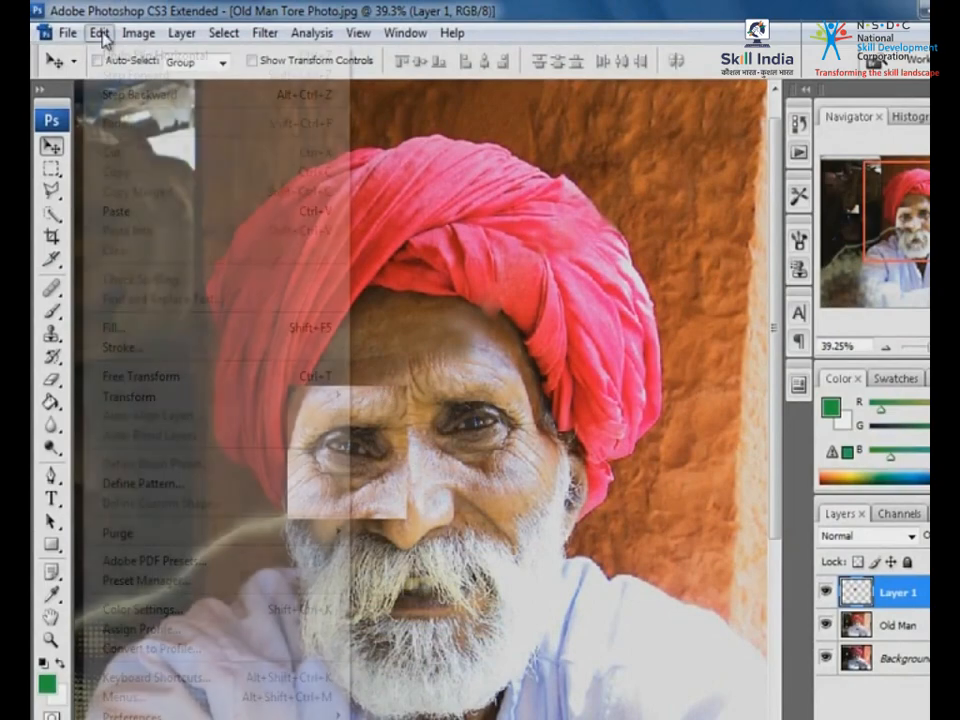
click(141, 376)
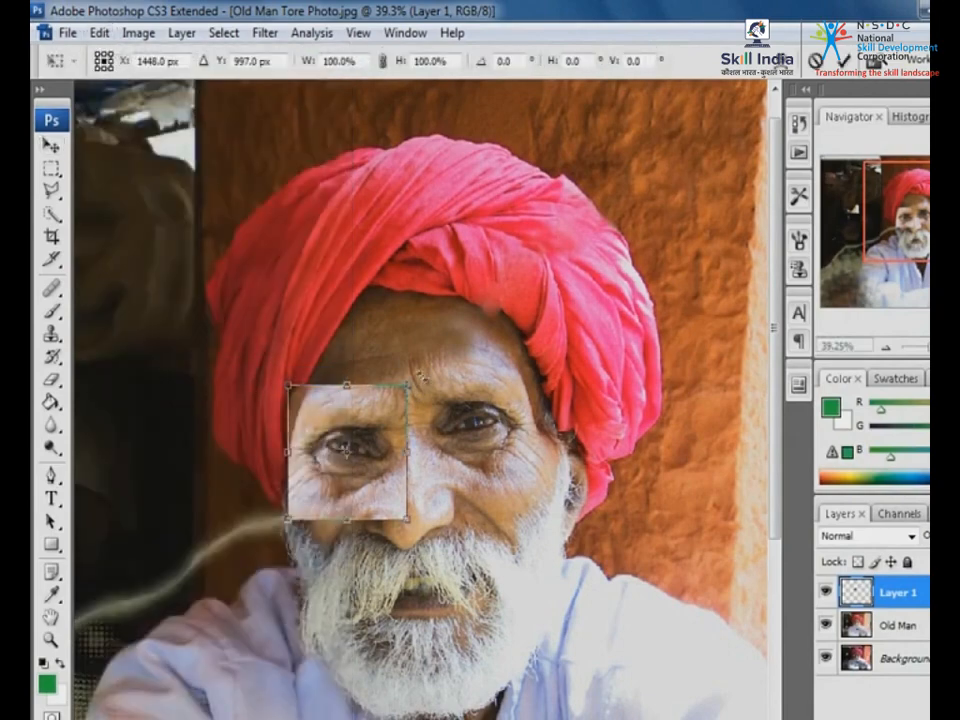
drag(418, 377, 403, 309)
drag(371, 459, 371, 452)
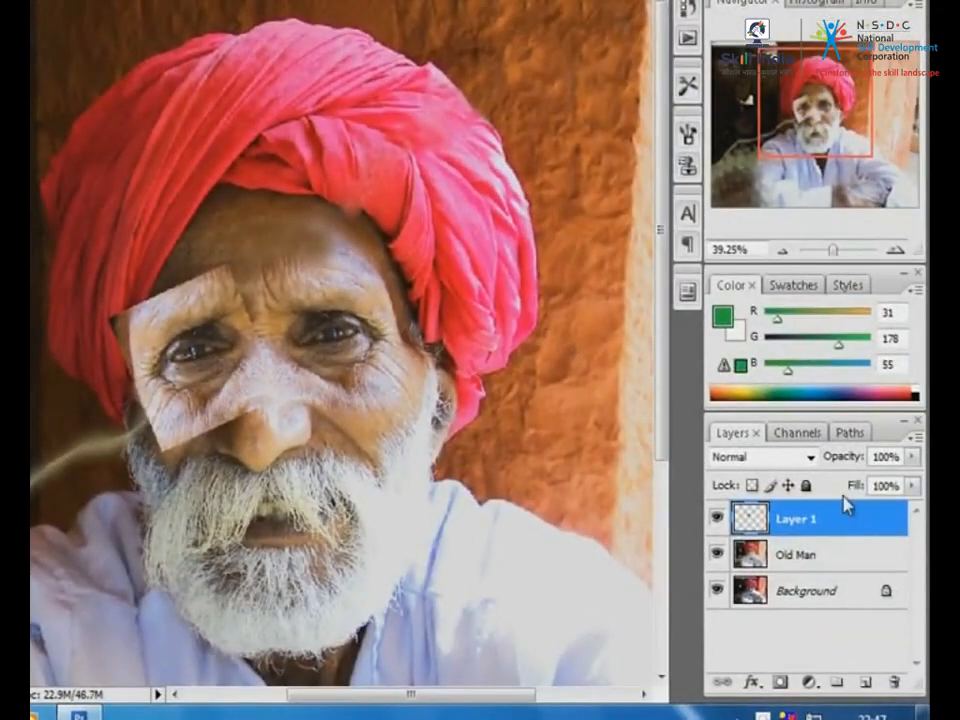
- Rename the pasted layer as Eye and lower its opacity to 42%
double_click(800, 519)
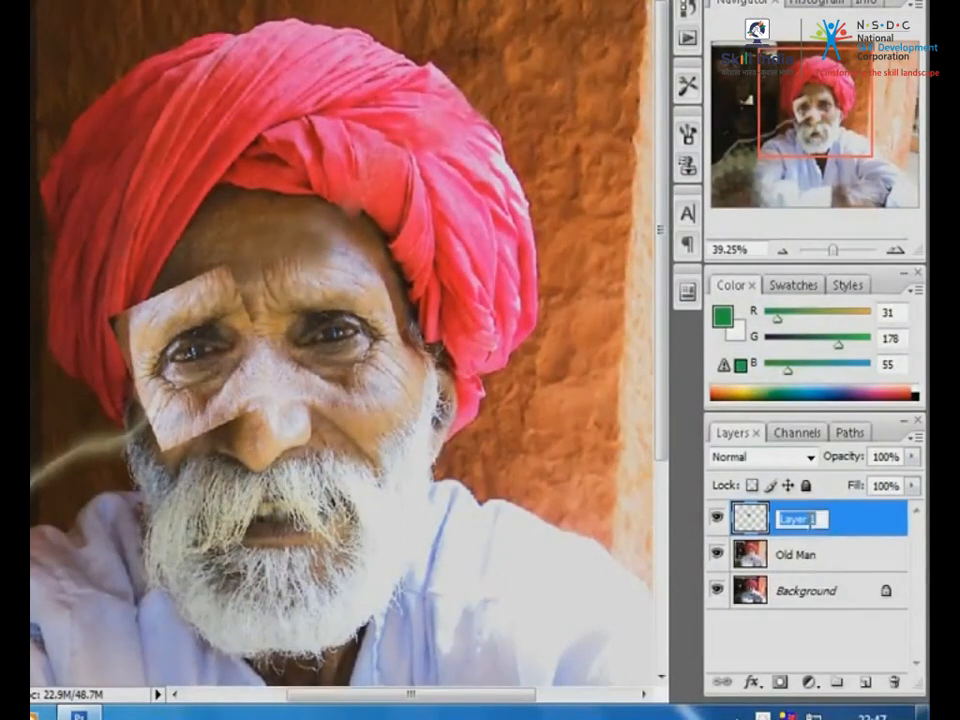
text(Eye)
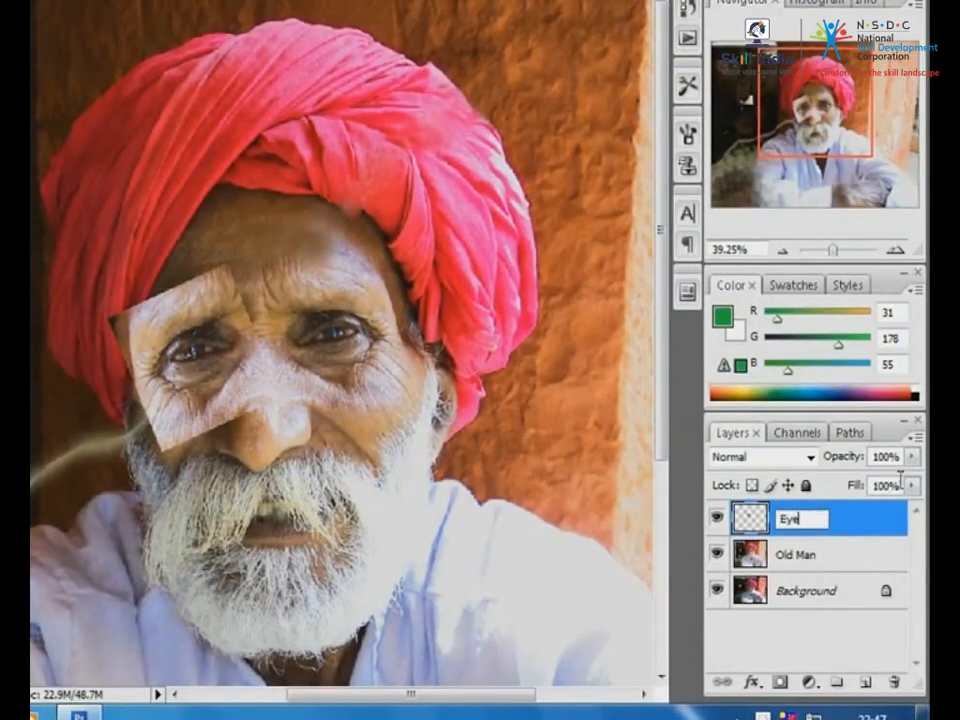
click(912, 457)
click(850, 479)
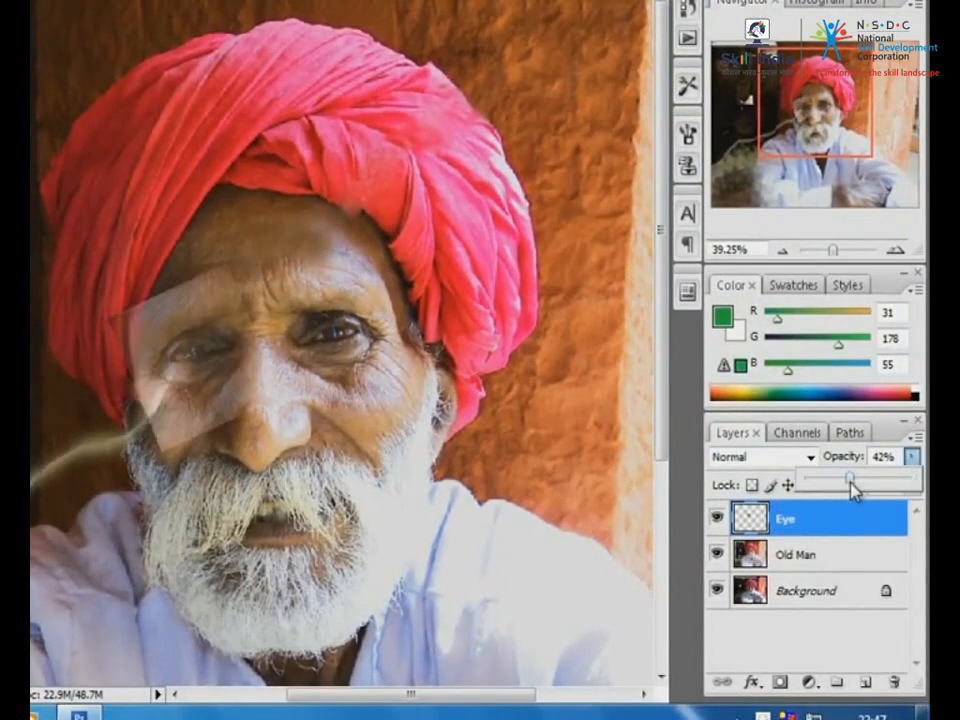
- Nudge the Eye patch into line over the damaged eye and restore its layer opacity to 100%
drag(31, 193, 449, 527)
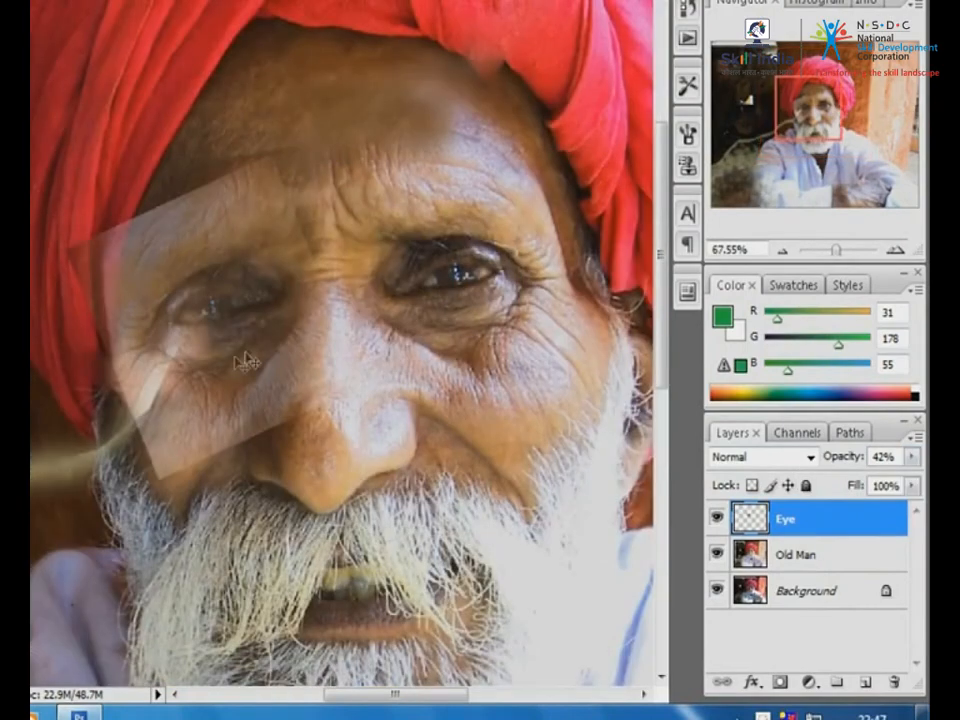
mouse_move(245, 362)
mouse_down()
mouse_move(302, 315)
mouse_move(107, 444)
mouse_move(257, 349)
mouse_up()
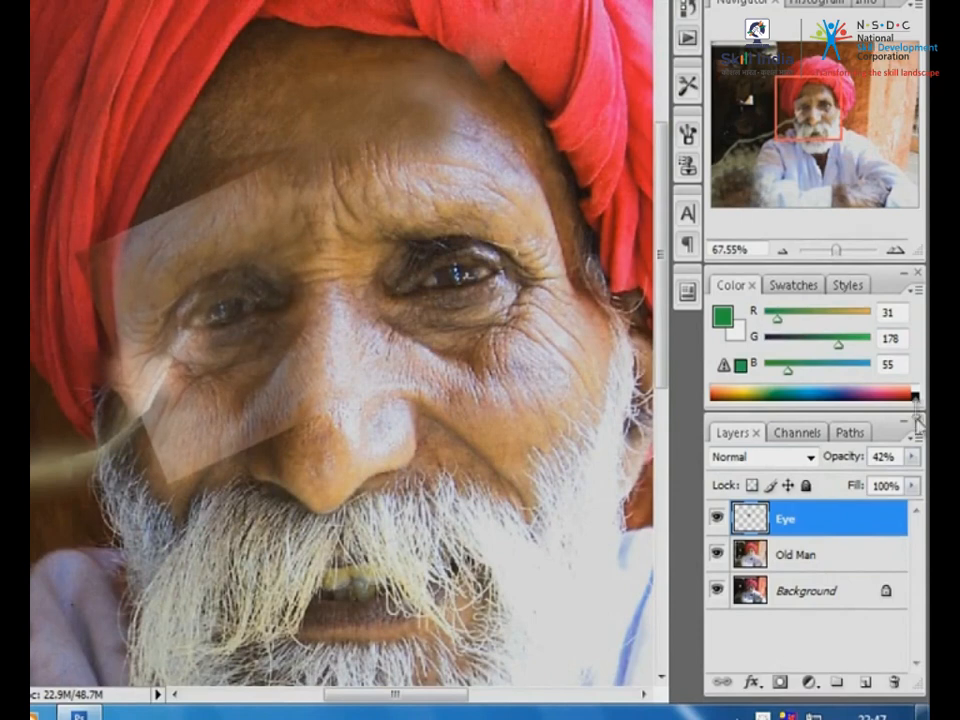
click(911, 456)
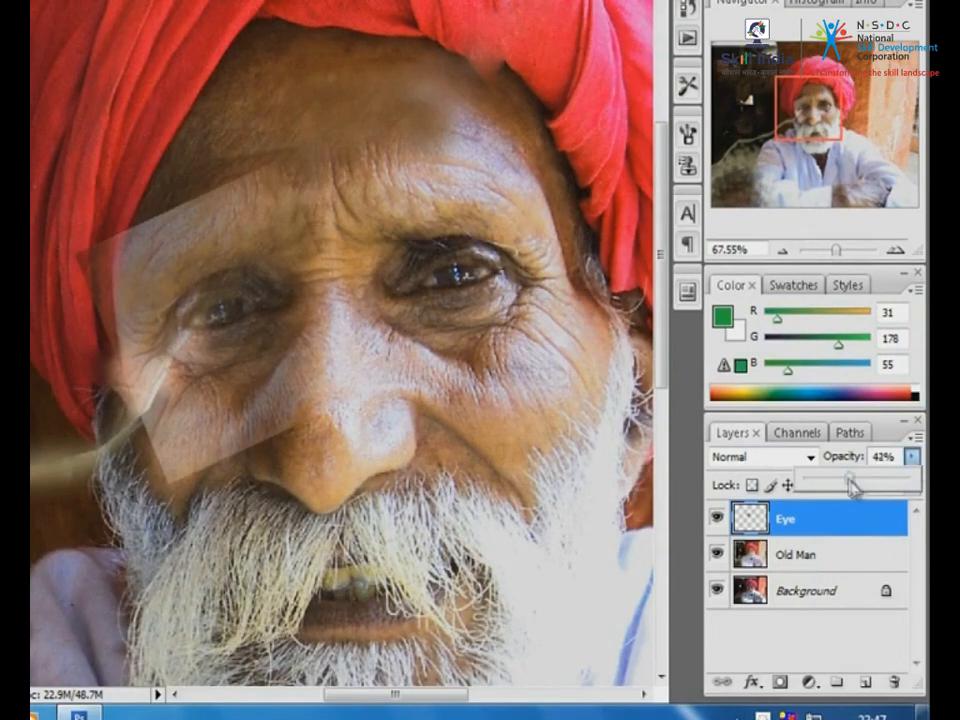
drag(853, 486, 912, 480)
- Add a layer mask to the Eye layer
click(240, 328)
alt+click(240, 327)
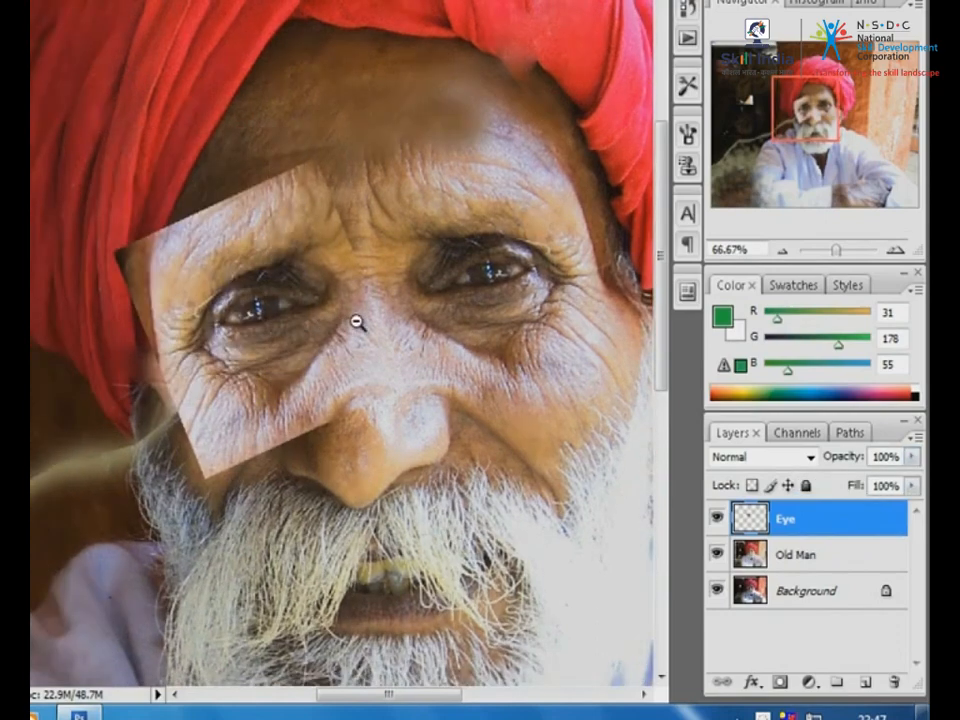
alt+click(362, 325)
alt+click(444, 335)
drag(103, 133, 382, 377)
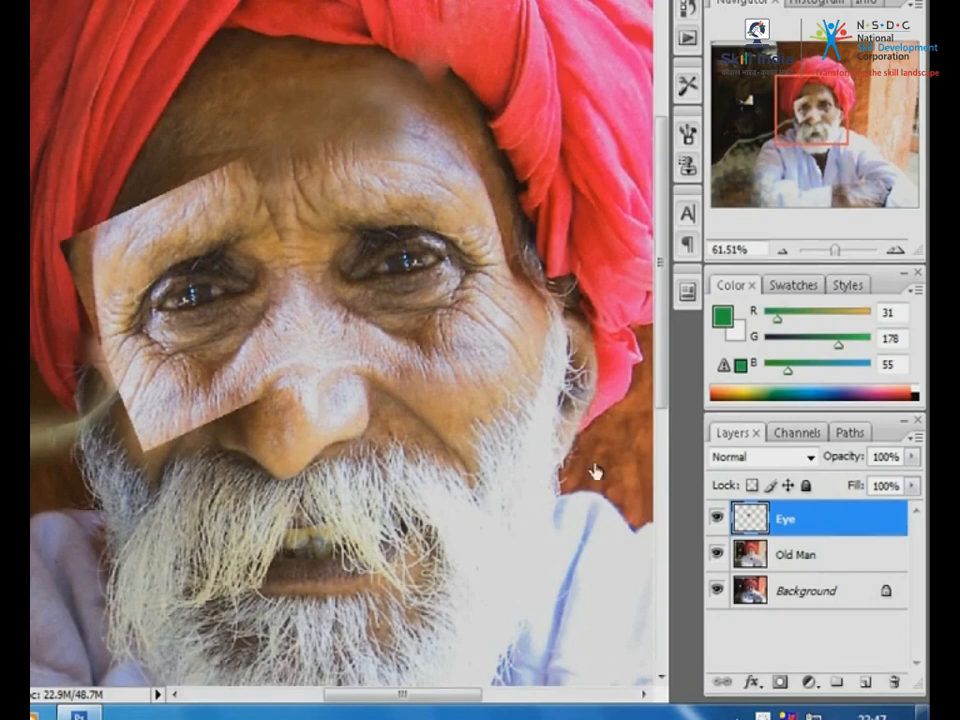
click(781, 683)
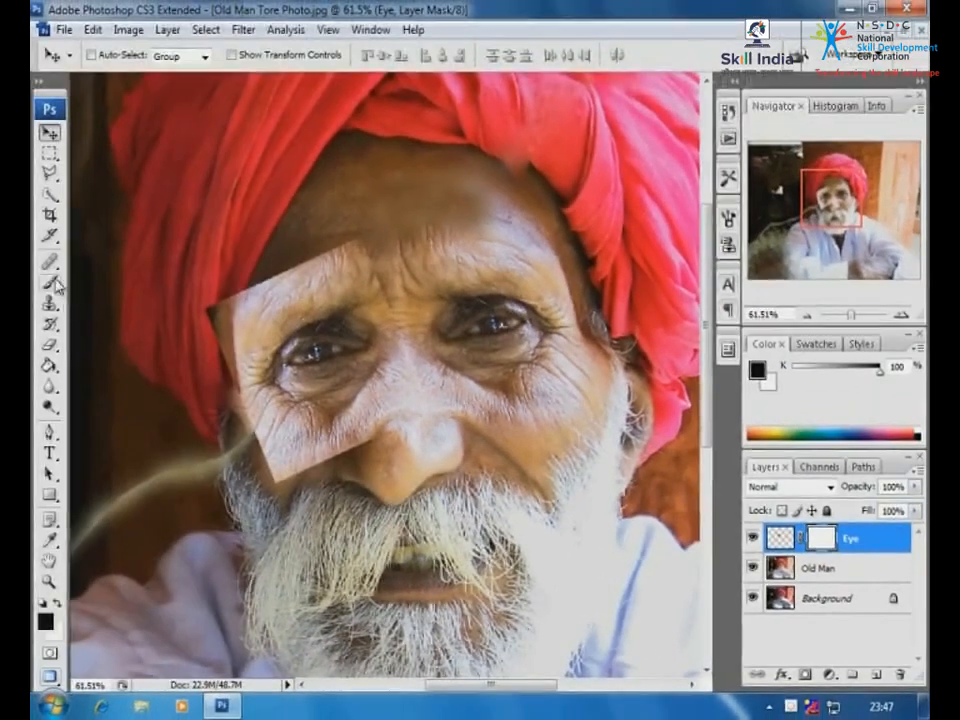
- Paint black on the Eye mask with a soft 90 px brush at 65% opacity to blend the patch's hard edges into the face
click(49, 282)
click(144, 56)
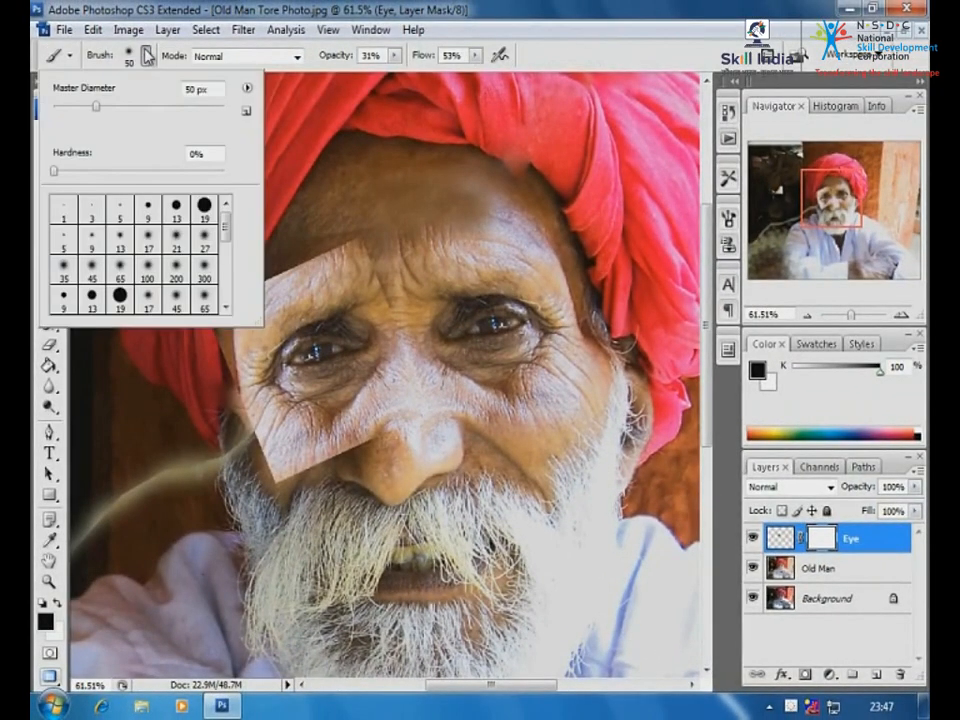
click(121, 240)
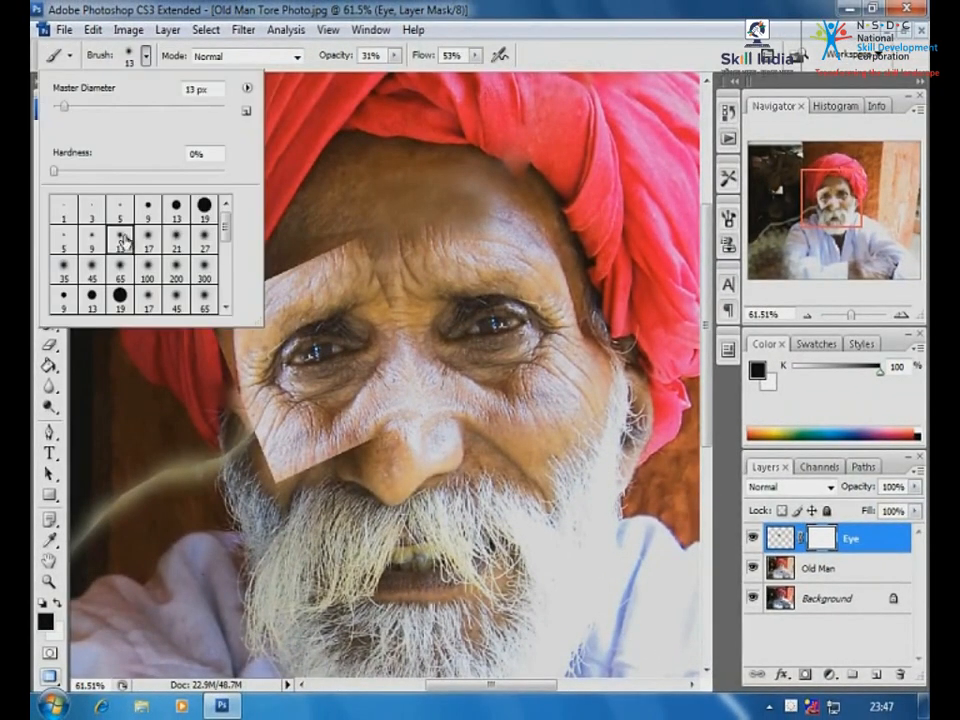
click(395, 55)
drag(395, 73, 425, 73)
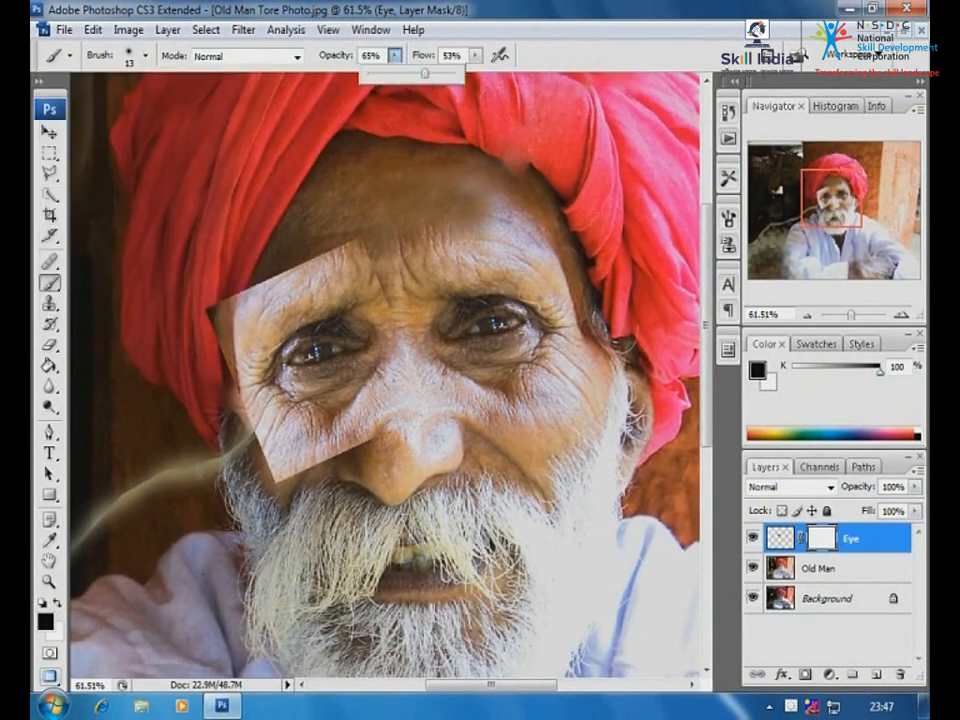
key(bracketright)
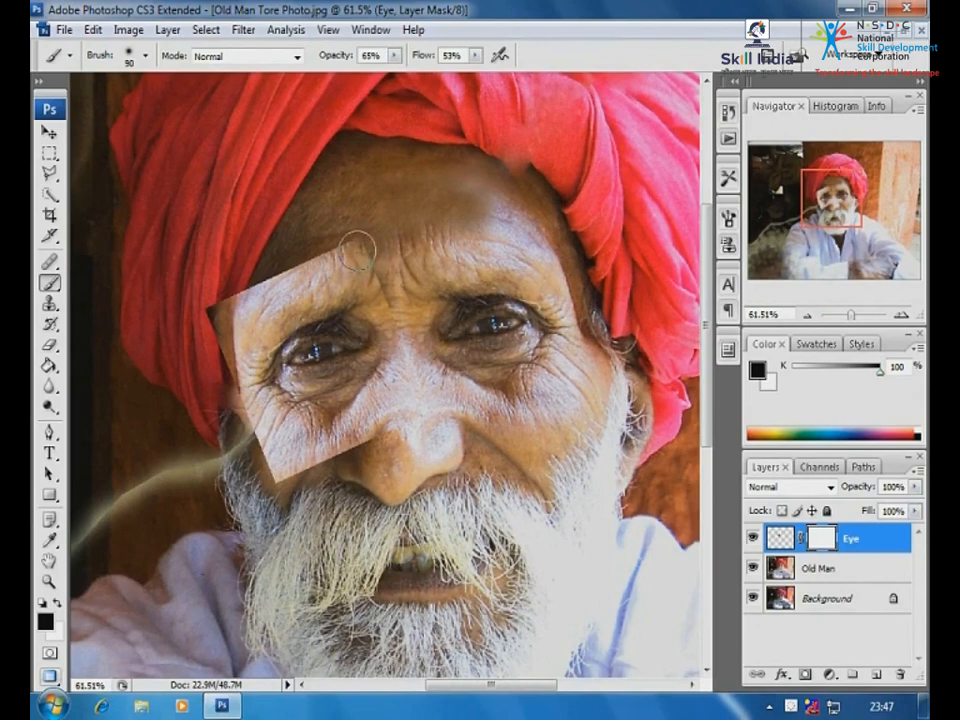
key(bracketright)
mouse_move(365, 279)
mouse_down()
mouse_move(327, 259)
mouse_move(269, 296)
mouse_move(313, 251)
mouse_move(286, 258)
mouse_move(321, 251)
mouse_move(274, 263)
mouse_move(228, 311)
mouse_move(254, 305)
mouse_move(240, 323)
mouse_move(228, 319)
mouse_move(200, 359)
mouse_move(206, 373)
mouse_move(208, 356)
mouse_move(232, 356)
mouse_move(236, 403)
mouse_move(224, 411)
mouse_move(238, 289)
mouse_move(228, 349)
mouse_move(292, 253)
mouse_move(249, 305)
mouse_move(295, 277)
mouse_move(247, 308)
mouse_move(232, 341)
mouse_move(280, 466)
mouse_move(270, 466)
mouse_move(358, 429)
mouse_move(300, 473)
mouse_move(325, 473)
mouse_move(365, 413)
mouse_move(356, 463)
mouse_move(287, 473)
mouse_move(290, 456)
mouse_move(249, 443)
mouse_up()
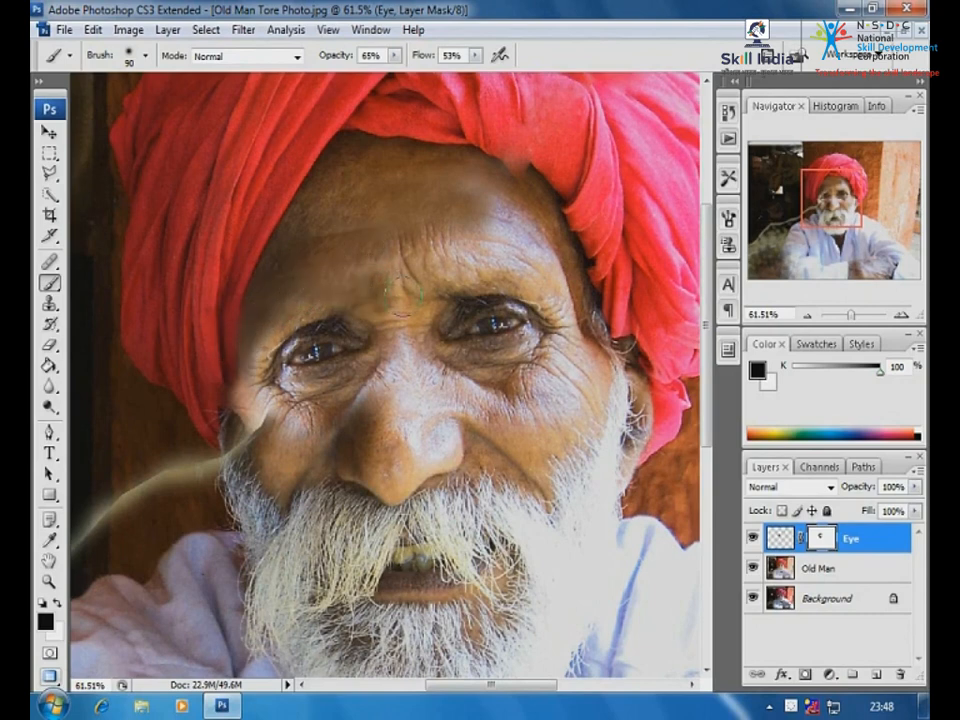
ctrl+alt+click(401, 396)
ctrl+alt+click(362, 368)
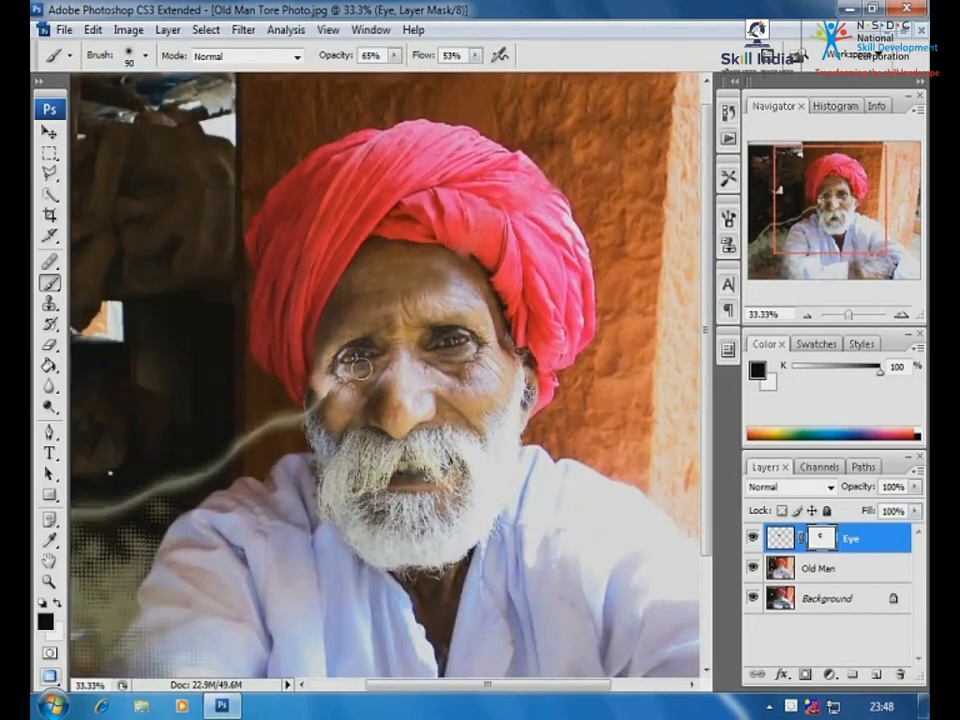
ctrl+alt+click(364, 352)
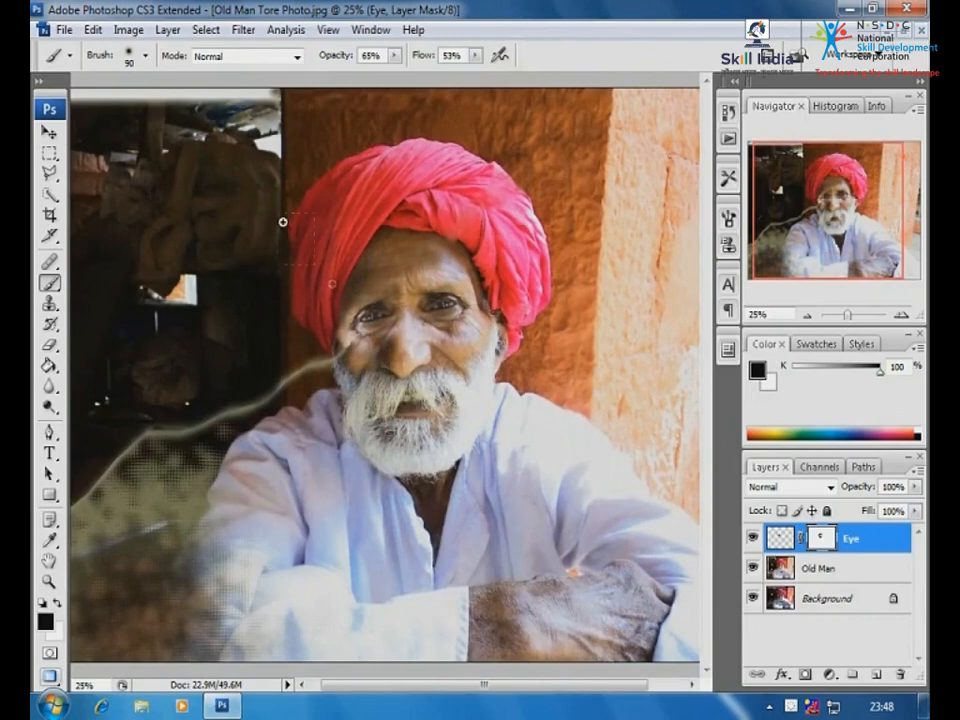
- On the Old Man layer, make a rectangular selection around the intact ear, cheek and side of the beard
drag(283, 221, 647, 517)
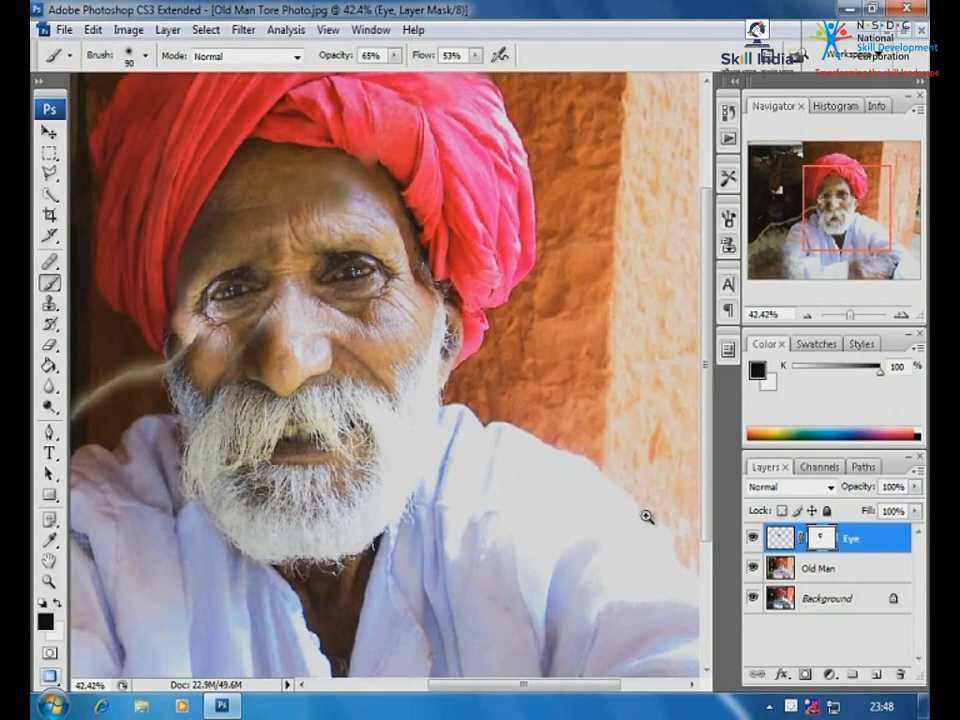
click(48, 155)
click(80, 152)
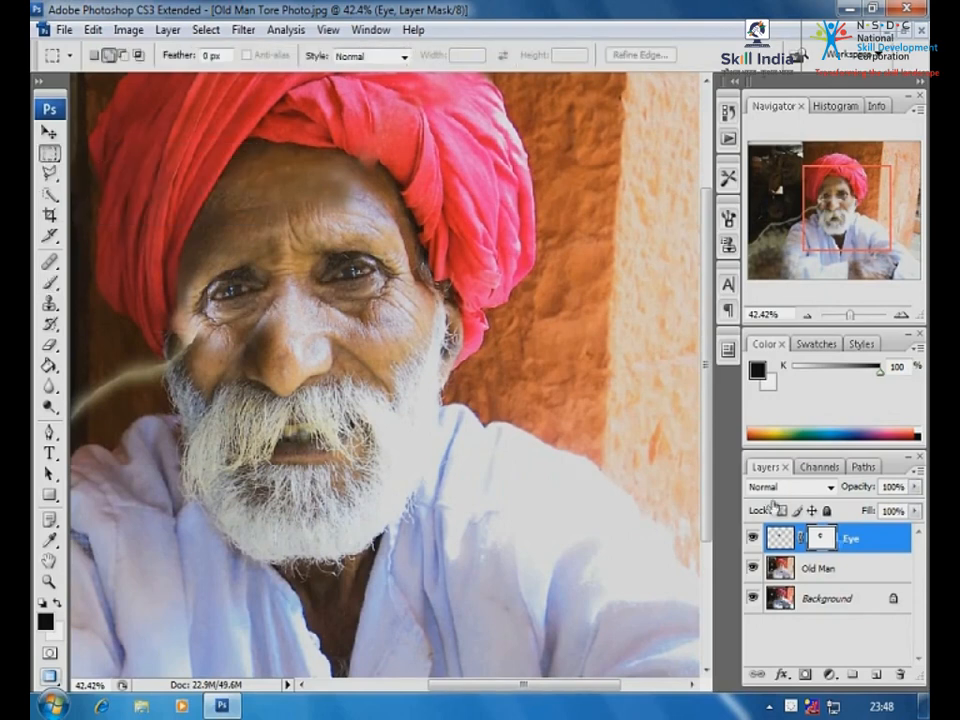
click(818, 569)
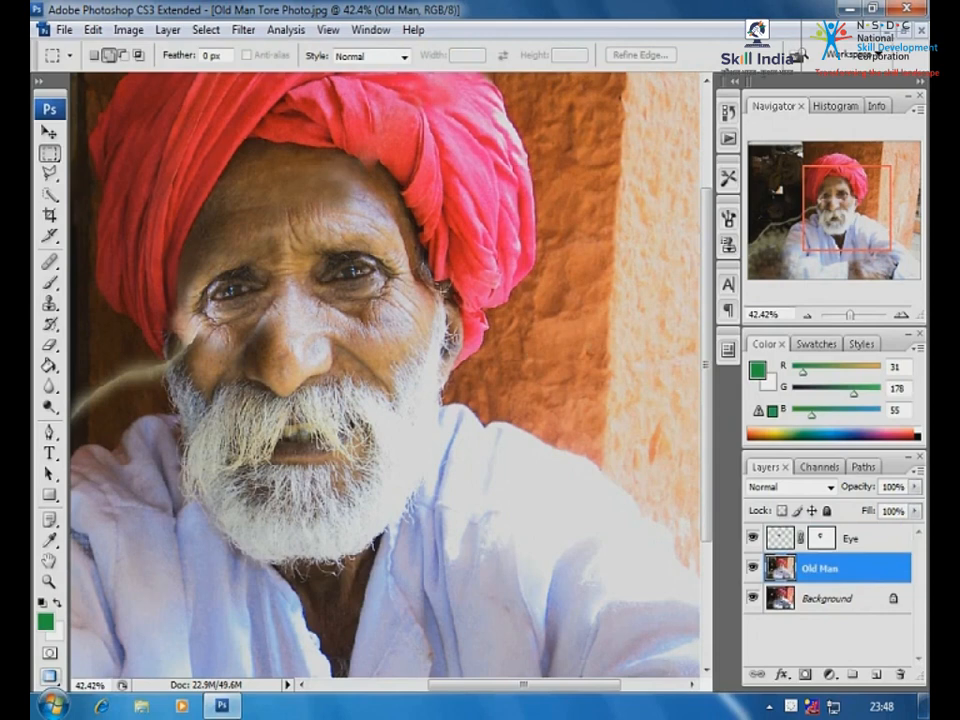
drag(430, 240, 378, 450)
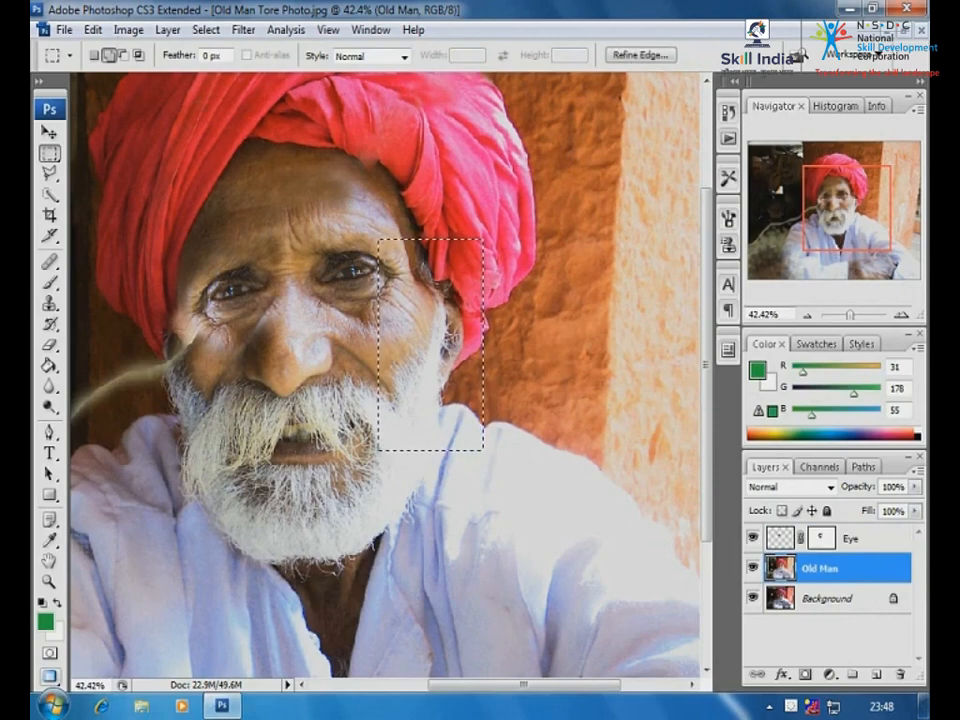
- Paste a copy of the selected ear and beard area as a new layer and shift it slightly from its original position
click(106, 40)
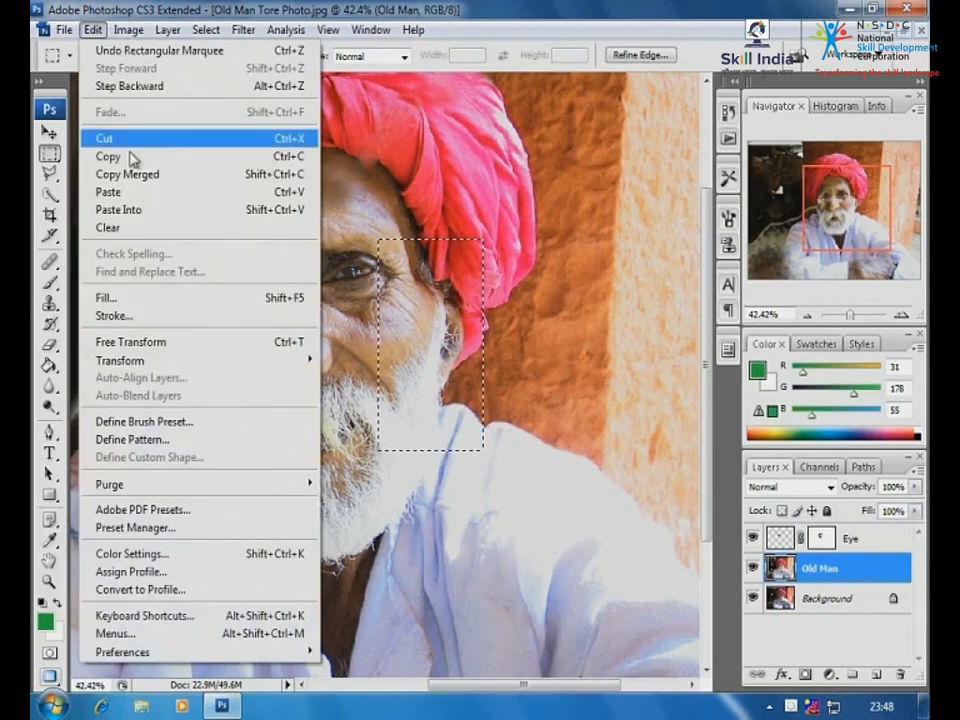
click(133, 156)
click(94, 36)
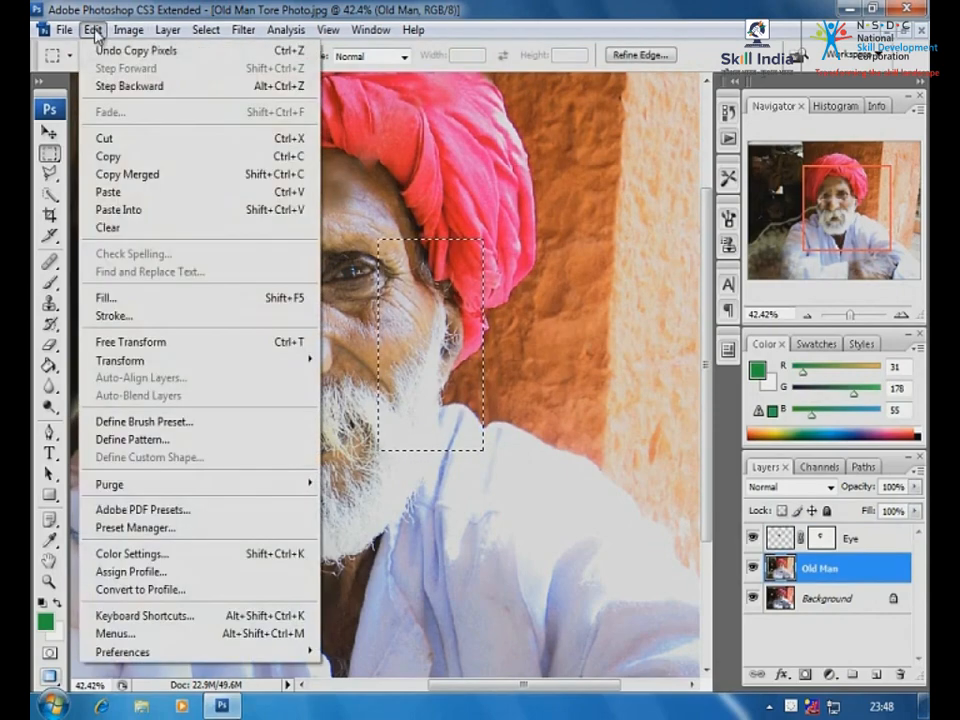
click(120, 190)
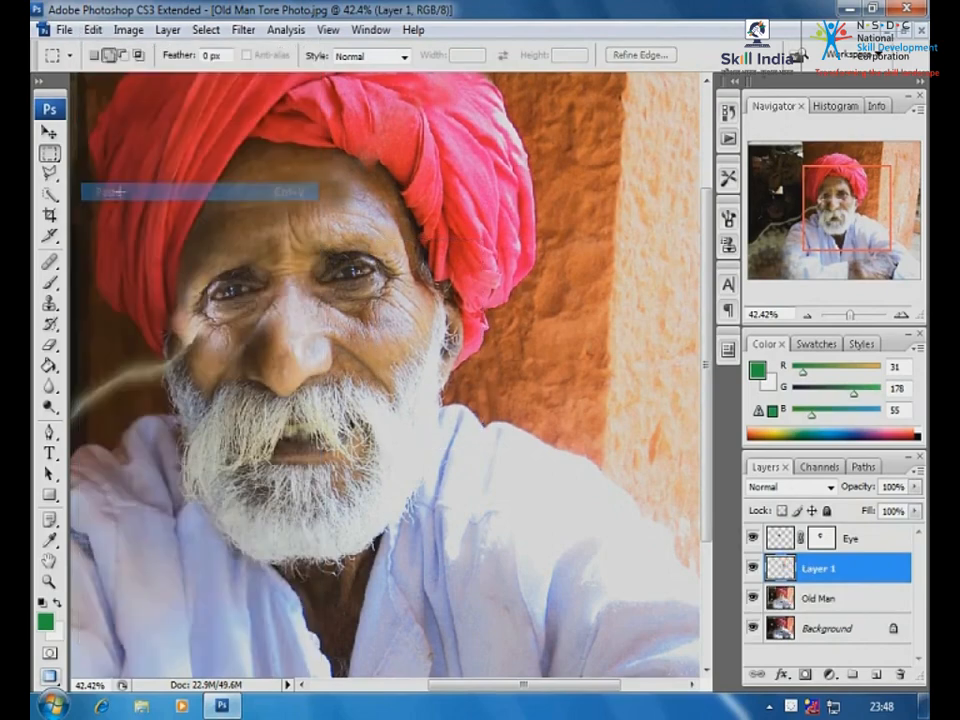
click(49, 131)
drag(325, 260, 412, 350)
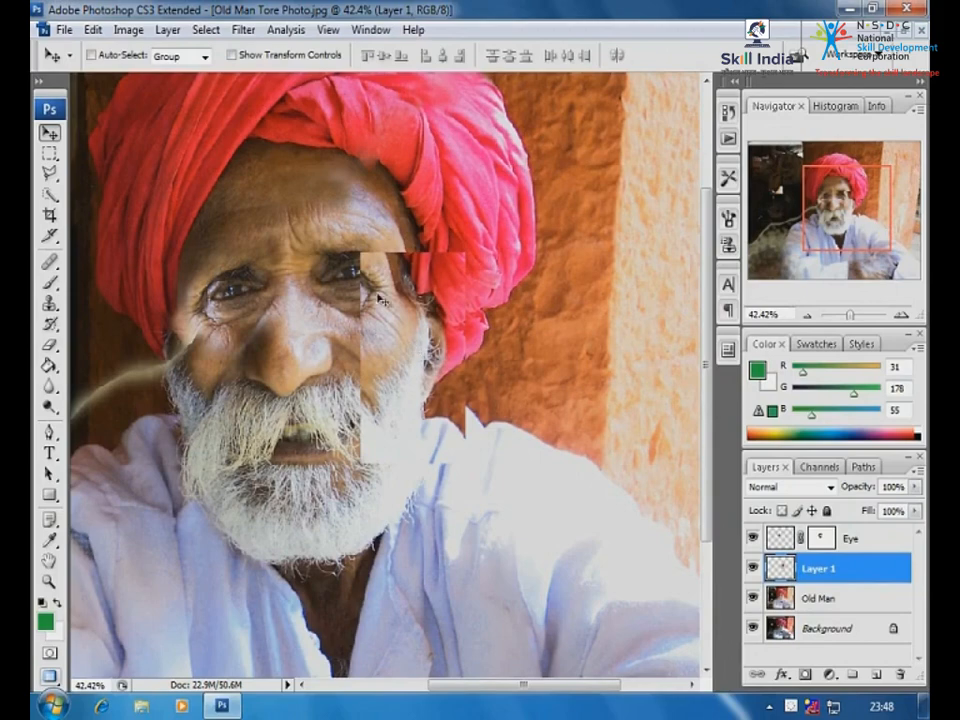
click(92, 30)
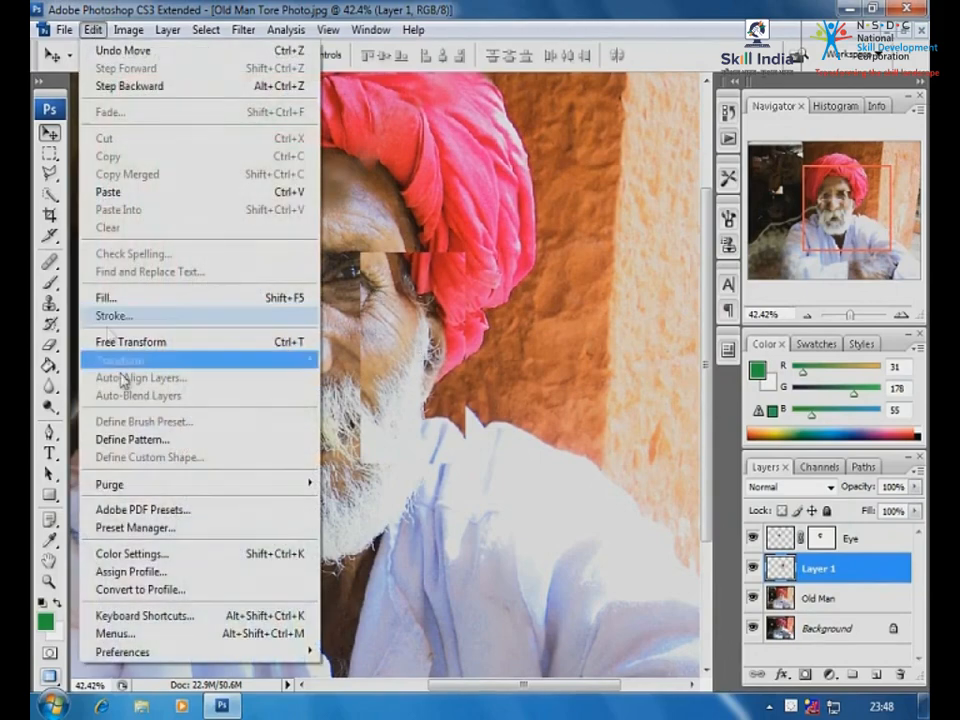
mouse_move(140, 366)
click(431, 581)
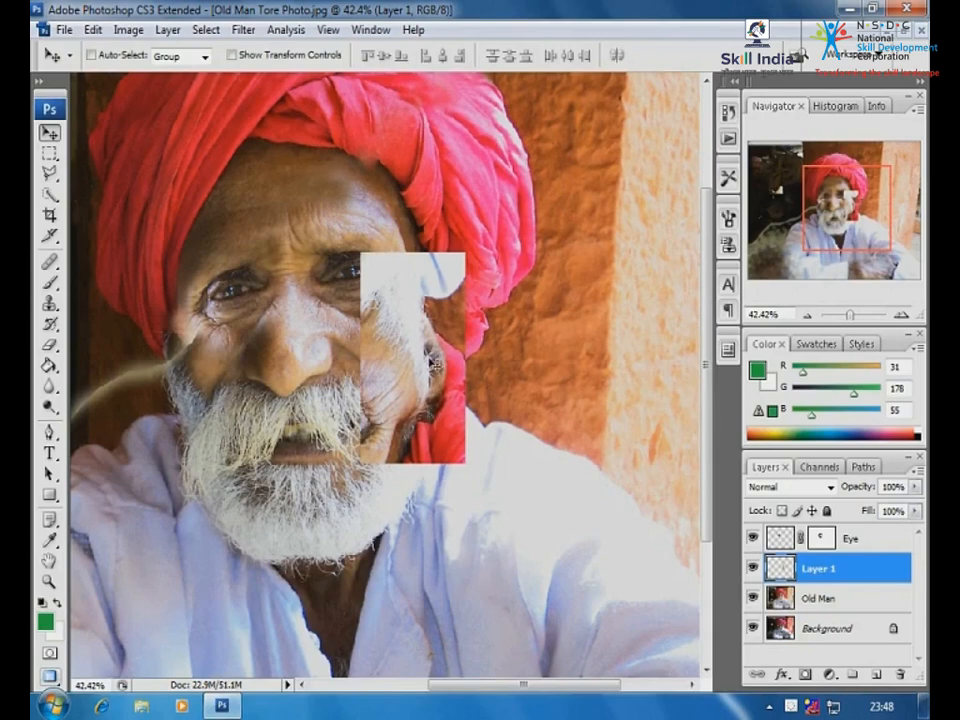
key(ctrl+z)
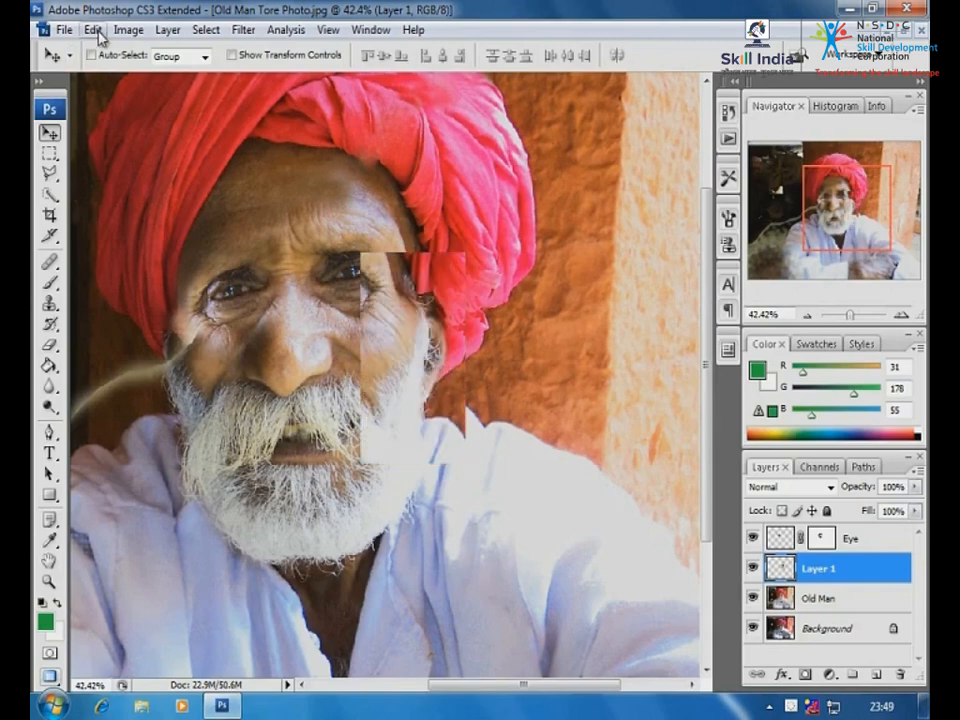
- Flip the pasted ear and beard patch horizontally and move it over the torn side of the face
click(92, 30)
mouse_move(146, 360)
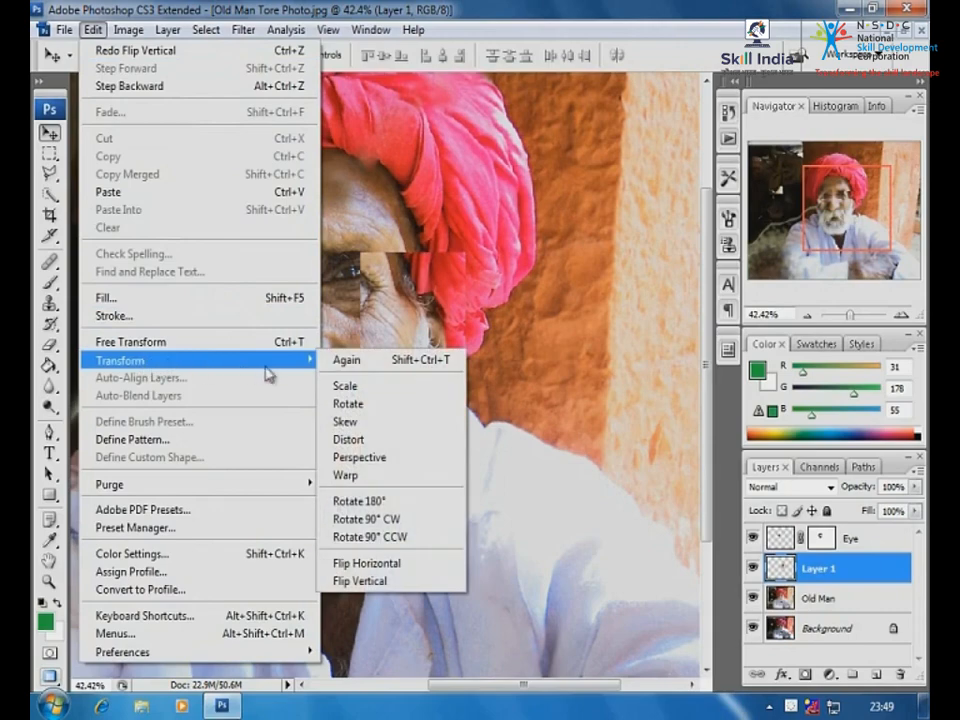
click(363, 565)
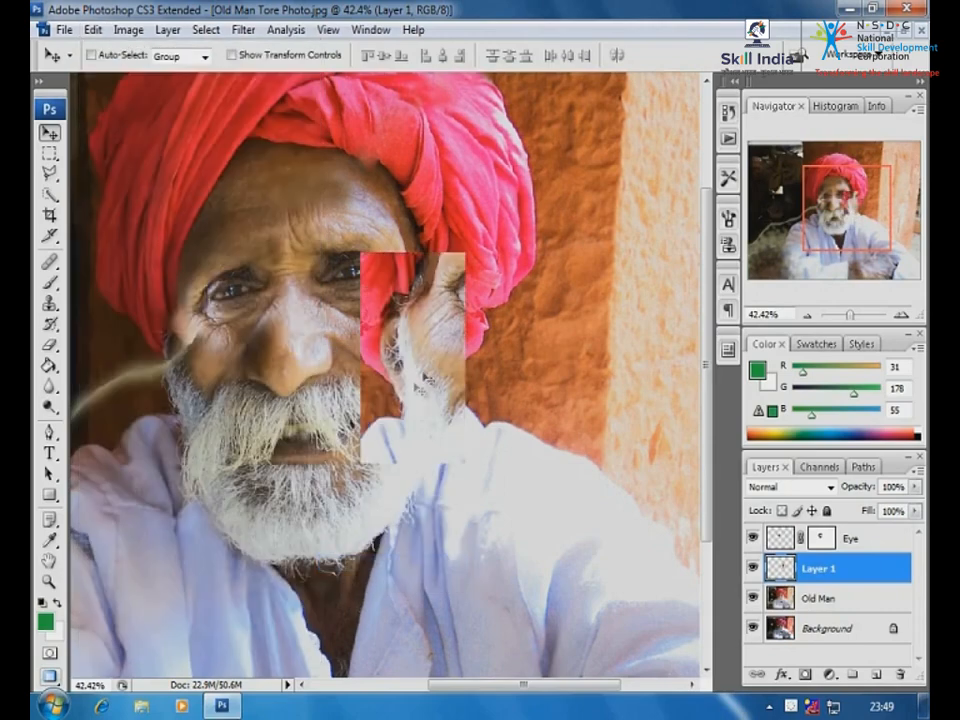
drag(430, 372, 172, 376)
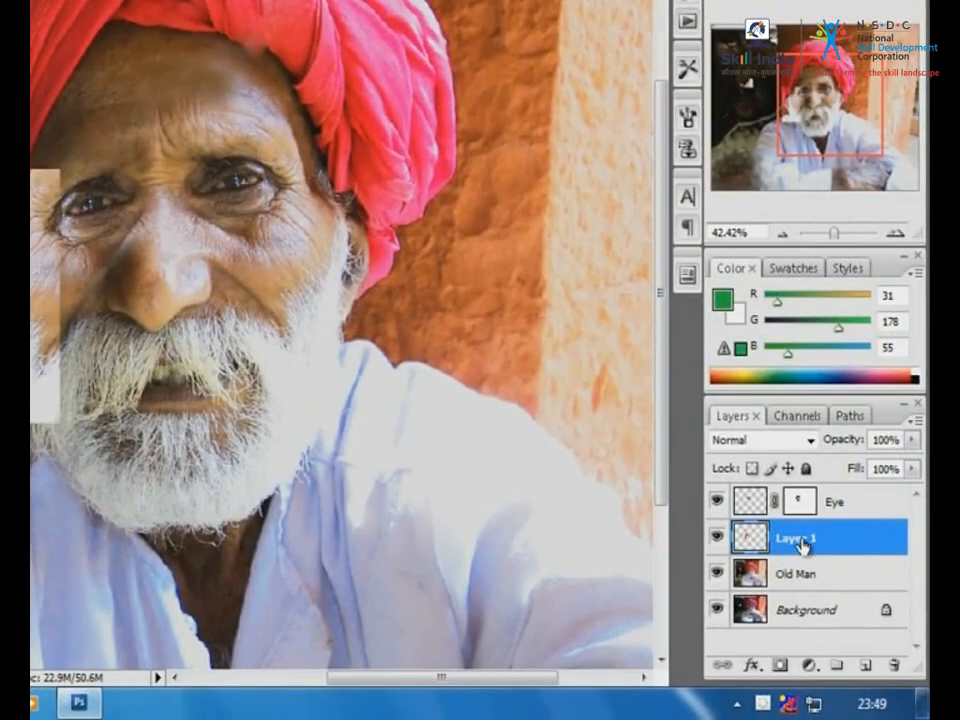
- Rename the patch layer as Beard and lower its opacity to 49%
double_click(805, 540)
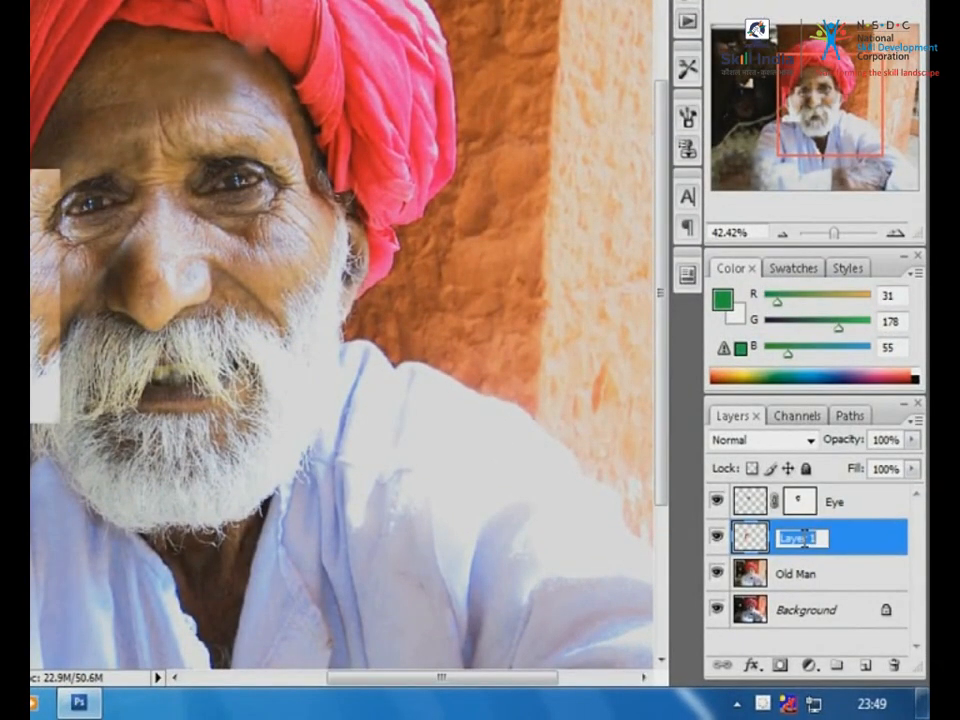
text(Beard)
click(873, 546)
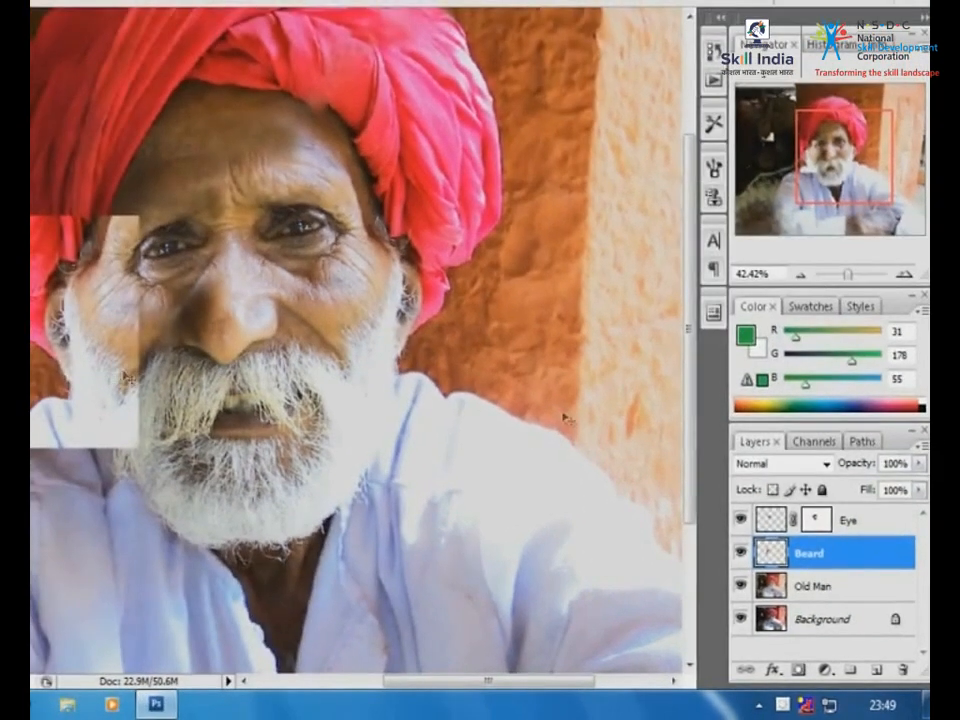
drag(918, 463, 869, 483)
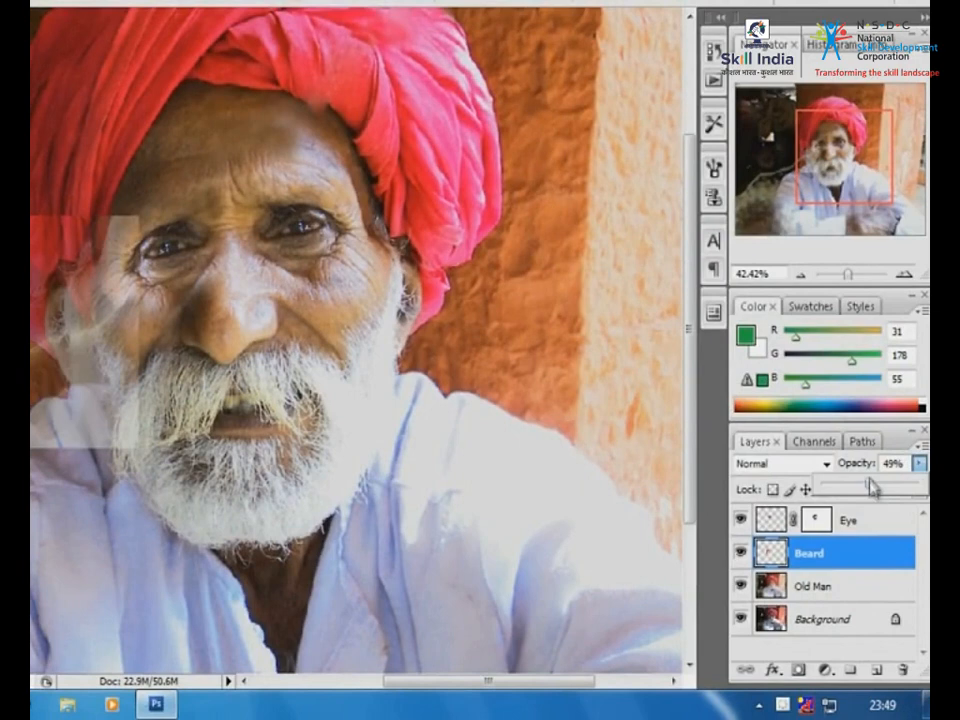
- Move the Beard patch inward so its ear and beard edge line up with the torn side of the face
click(76, 390)
mouse_move(81, 386)
mouse_down()
mouse_move(107, 401)
mouse_move(98, 438)
mouse_move(277, 532)
mouse_move(112, 384)
mouse_move(114, 392)
mouse_move(108, 382)
mouse_move(94, 389)
mouse_up()
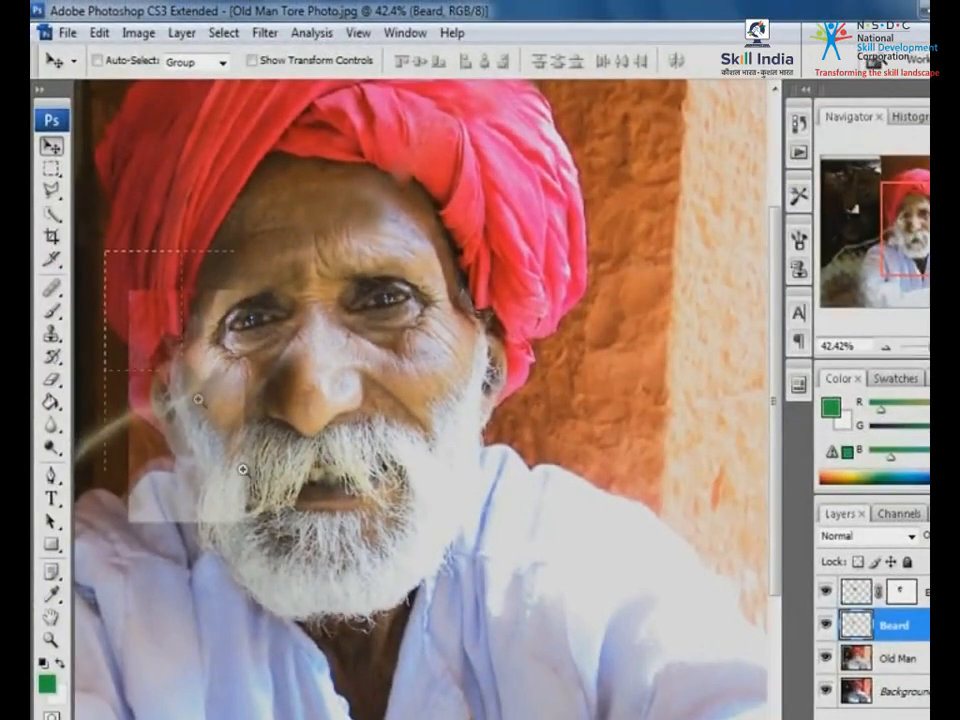
click(199, 400)
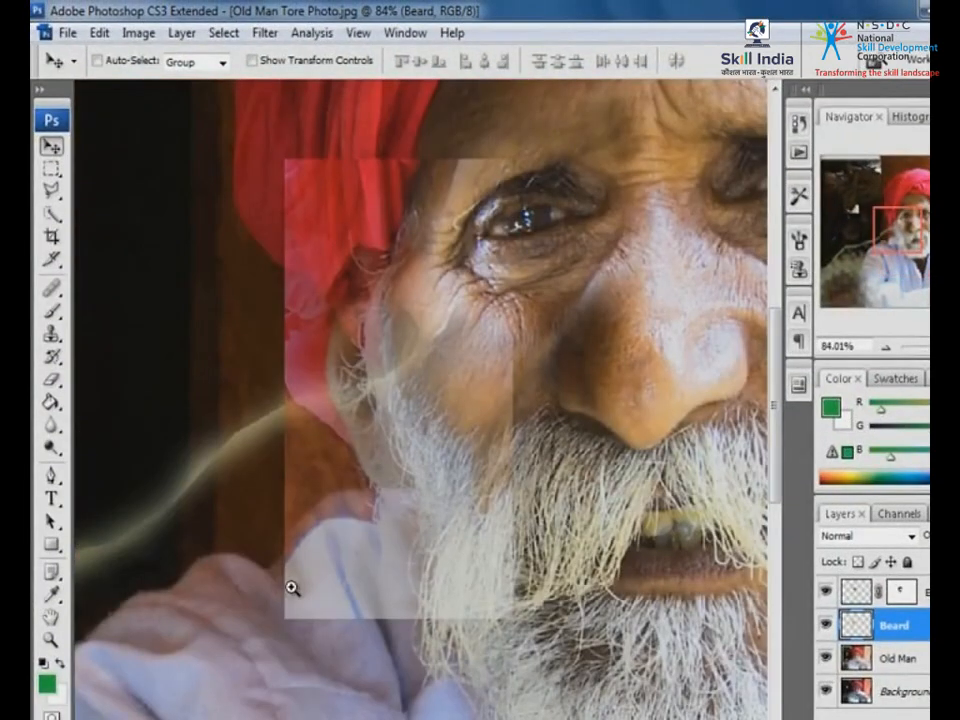
drag(394, 384, 474, 377)
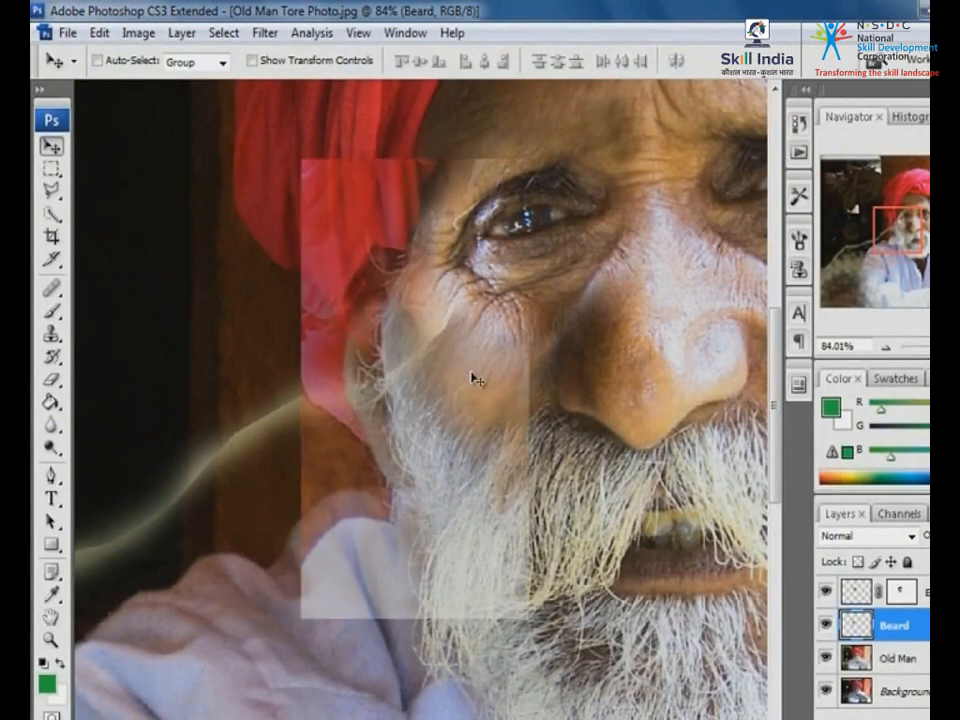
- Warp the Beard patch, pulling its upper corners outward over the turban and inward from the eye to fit the face
click(99, 32)
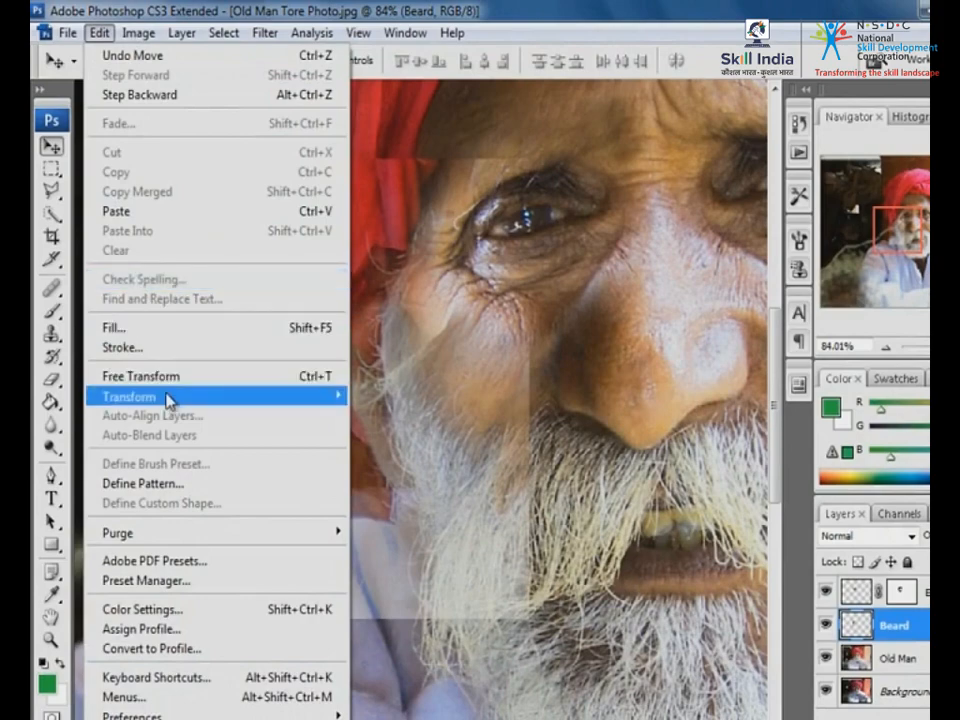
mouse_move(150, 396)
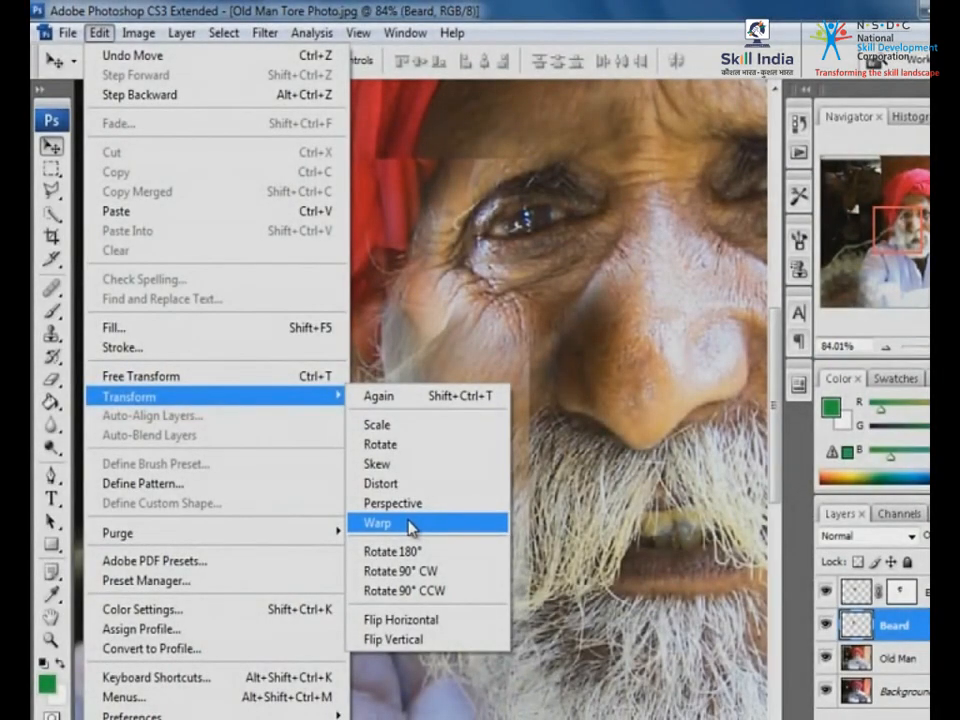
click(411, 527)
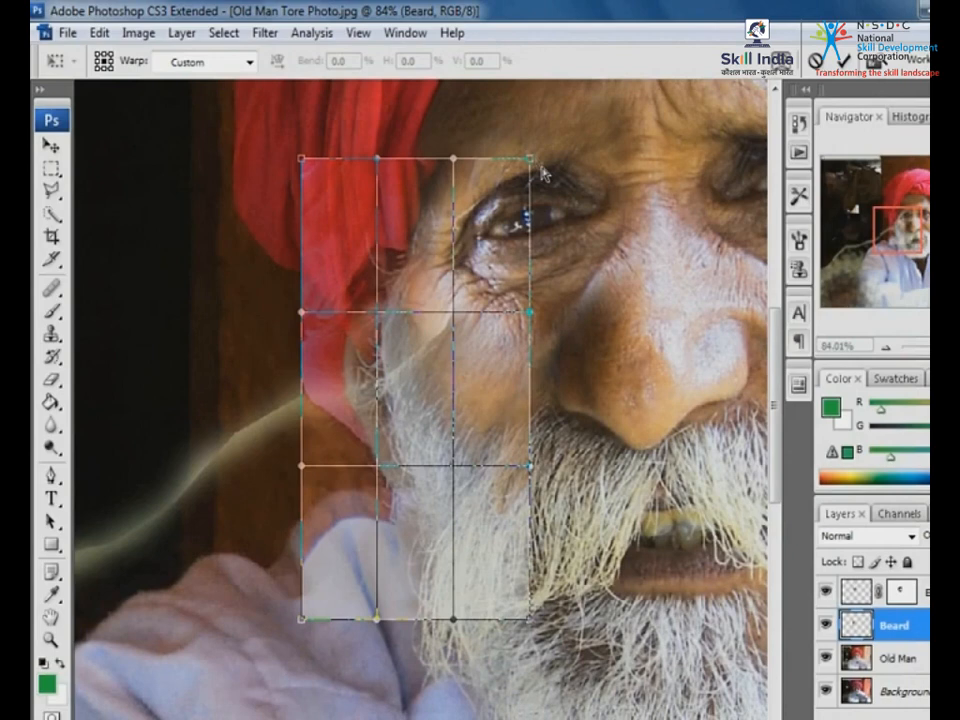
drag(531, 161, 488, 147)
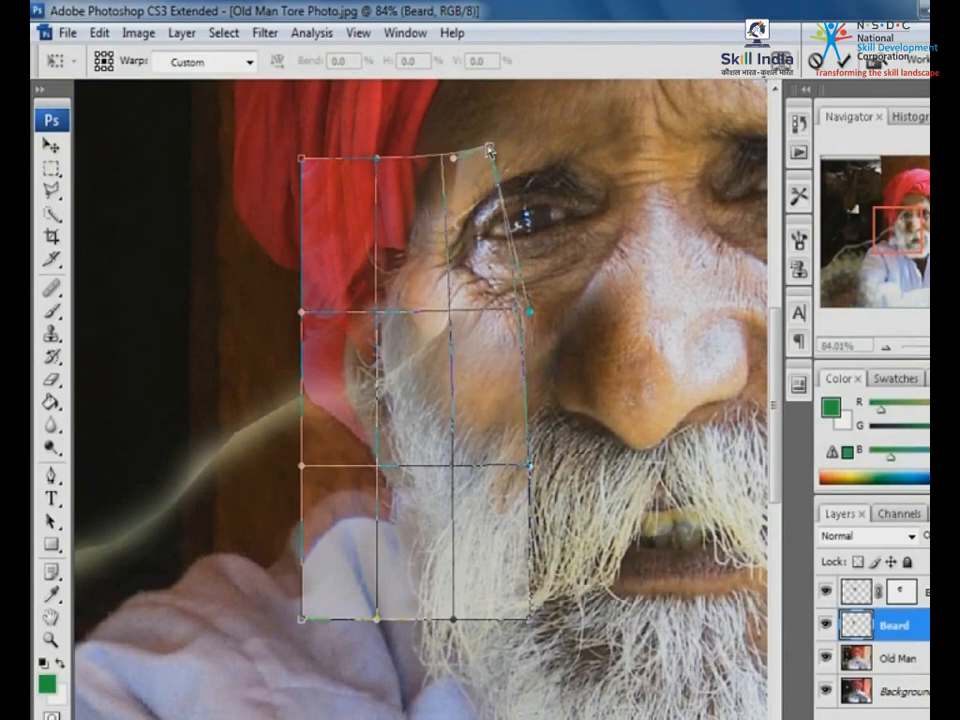
drag(378, 165, 258, 160)
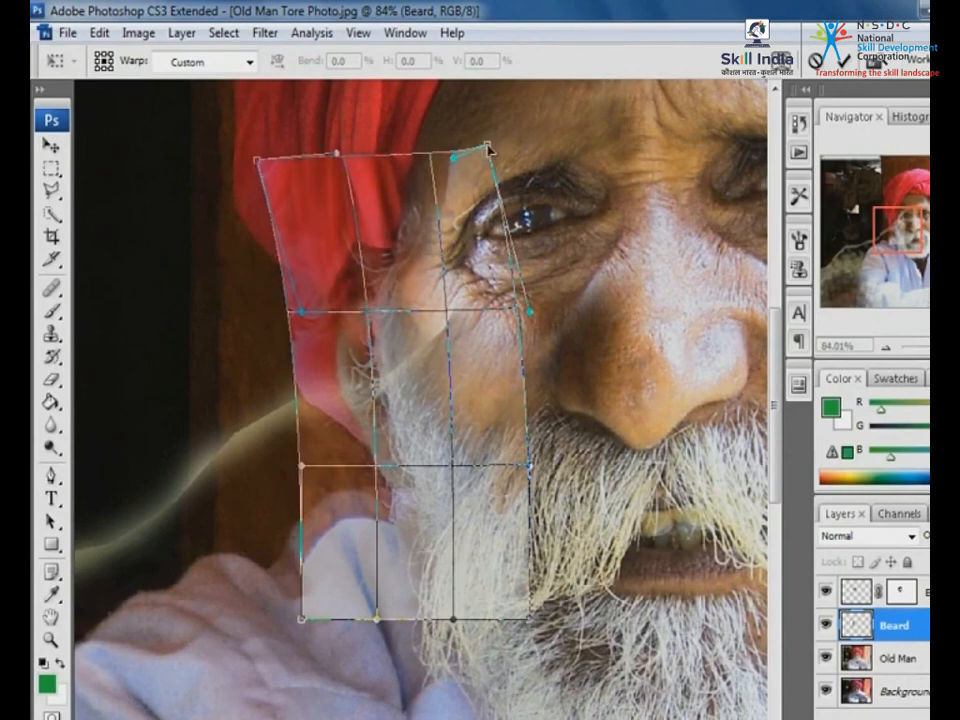
drag(488, 148, 469, 148)
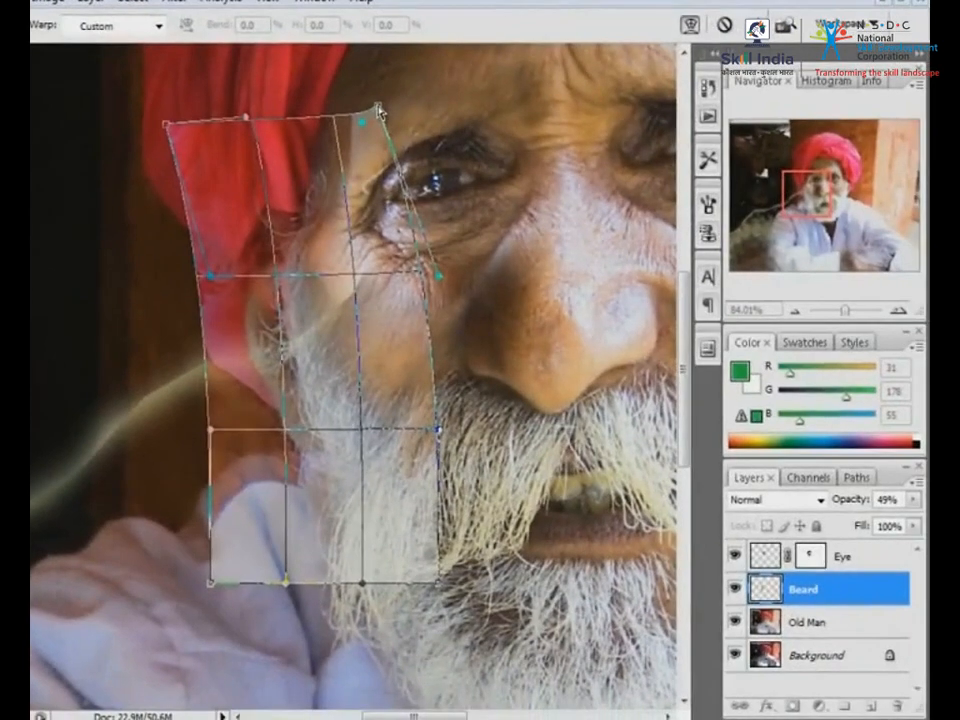
key(Return)
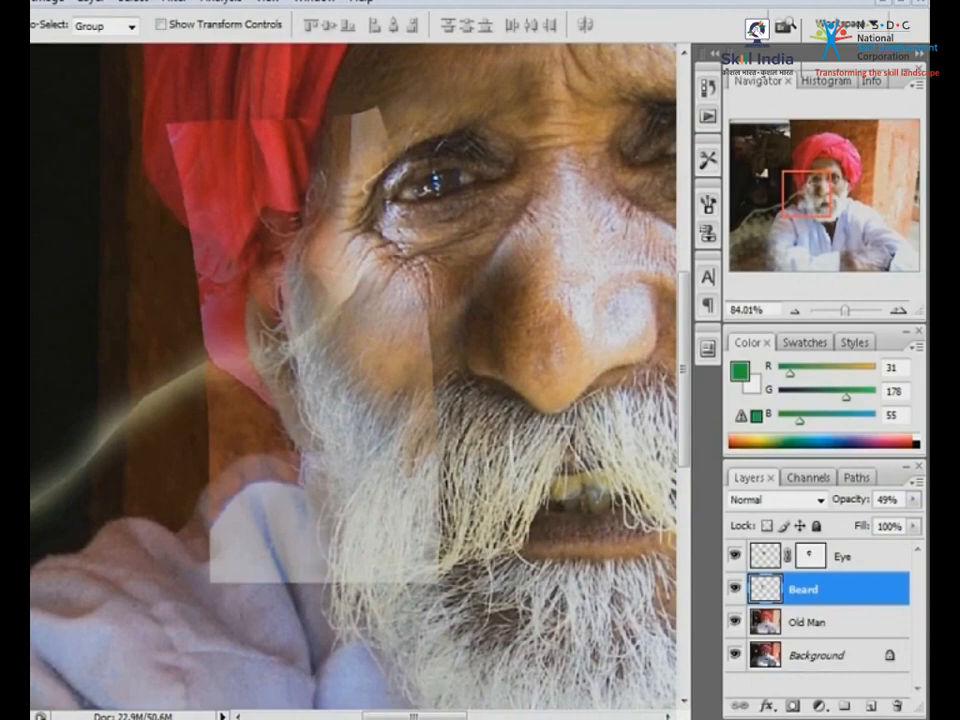
- Add a layer mask to the Beard layer and paint out the patch's edges over the turban, background, shirt and cheek in black
click(793, 705)
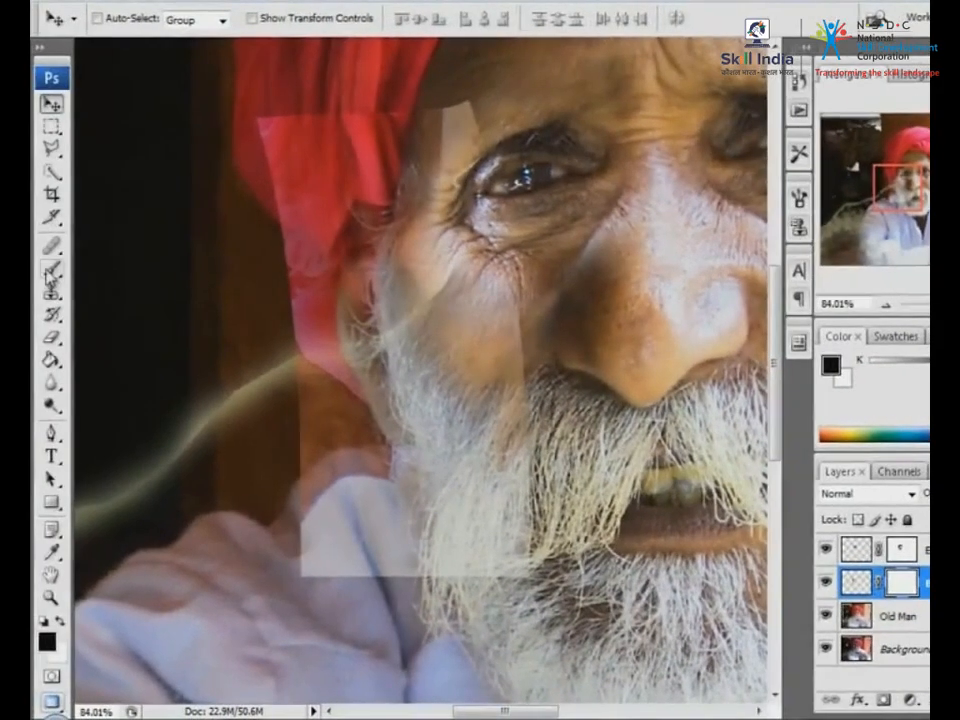
key(b)
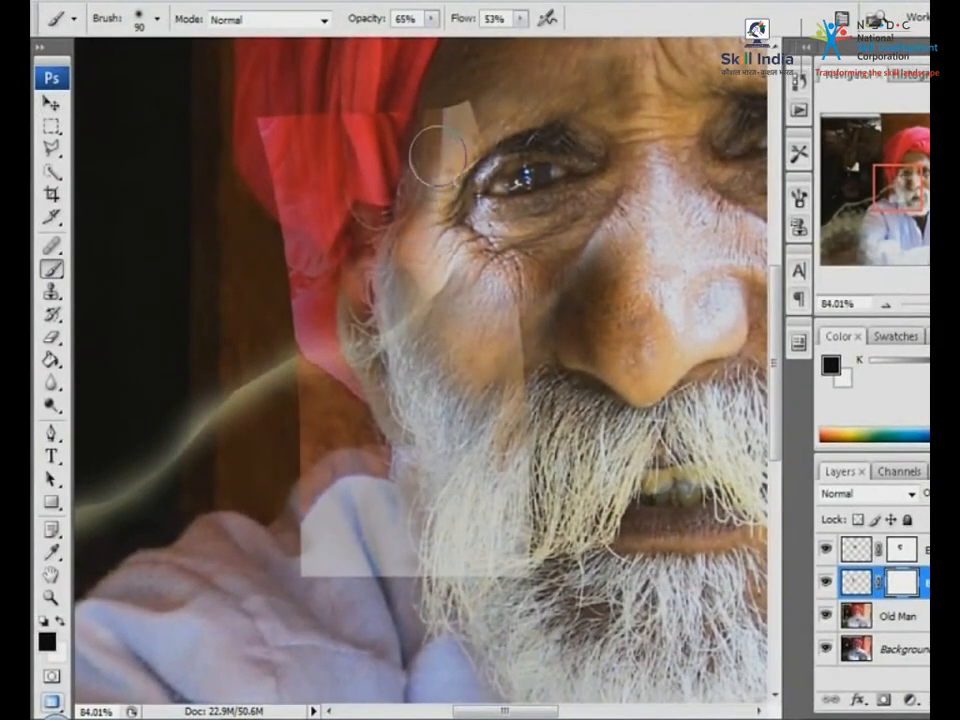
mouse_move(454, 106)
mouse_down()
mouse_move(397, 105)
mouse_move(423, 125)
mouse_move(320, 125)
mouse_move(255, 172)
mouse_move(274, 124)
mouse_move(260, 180)
mouse_move(270, 150)
mouse_move(292, 275)
mouse_move(277, 275)
mouse_move(294, 419)
mouse_move(299, 308)
mouse_move(253, 497)
mouse_up()
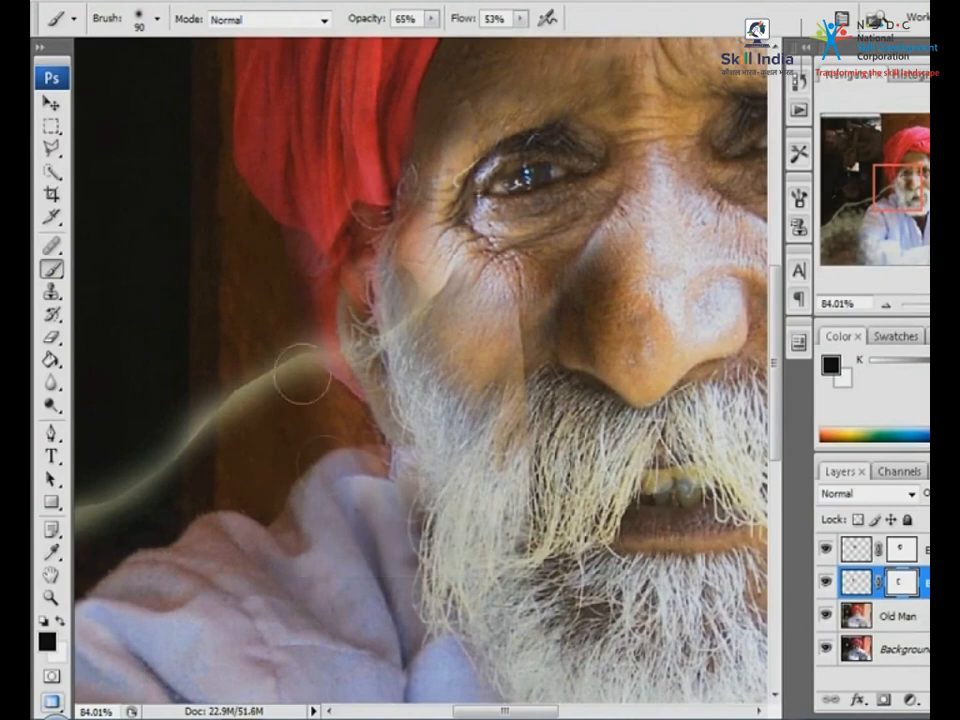
mouse_move(304, 373)
mouse_down()
mouse_move(327, 425)
mouse_move(322, 285)
mouse_up()
drag(427, 173, 517, 470)
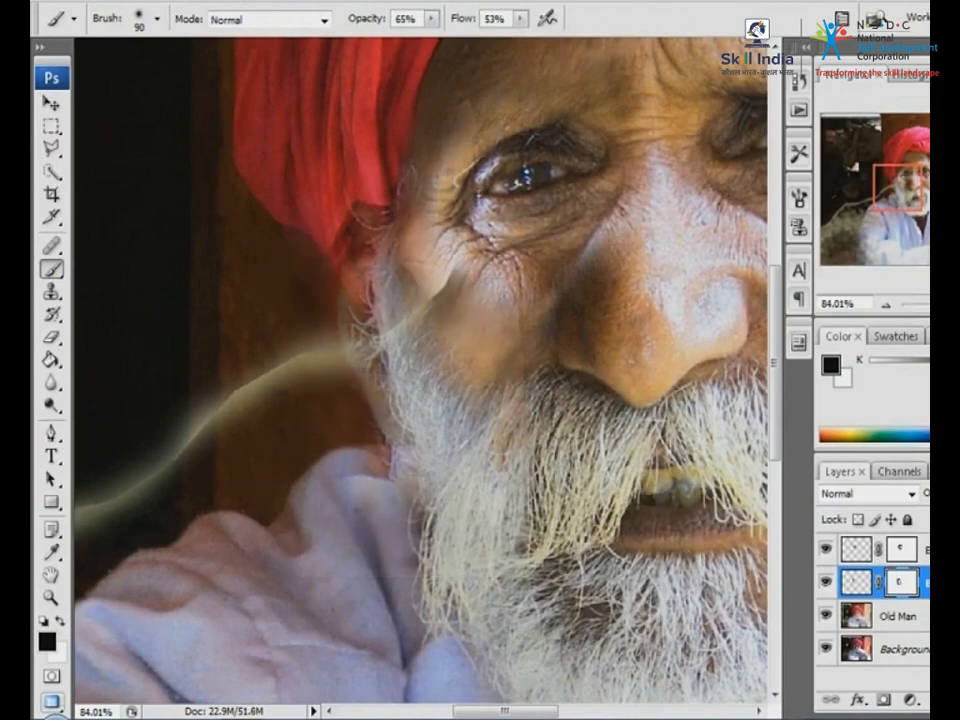
- Set the Beard layer's opacity to 100% and refine its mask around the cheek and ear
click(913, 493)
drag(864, 514, 913, 514)
click(421, 283)
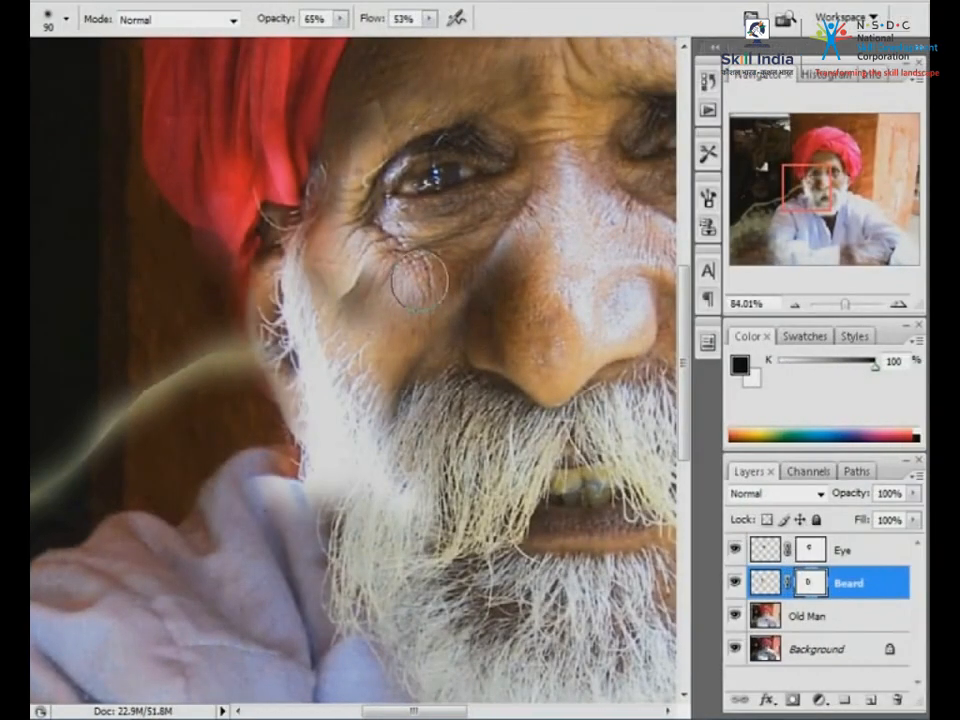
click(772, 583)
click(811, 581)
drag(385, 393, 144, 273)
key(ctrl+z)
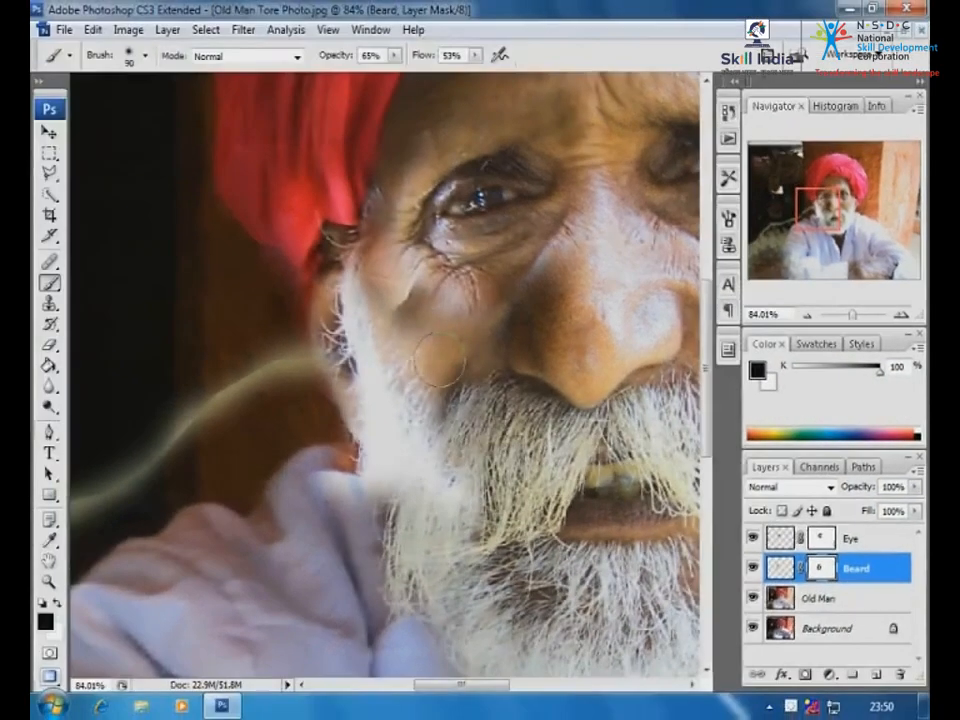
key(x)
mouse_move(402, 290)
mouse_down()
mouse_move(403, 321)
mouse_move(358, 390)
mouse_move(262, 306)
mouse_up()
- Mask out the leftover red turban strip beside the ear on the Beard layer with a smaller brush, down to 20 px
key(bracketleft)
key(bracketleft)
key(bracketleft)
key(bracketleft)
key(bracketleft)
key(x)
drag(200, 187, 428, 474)
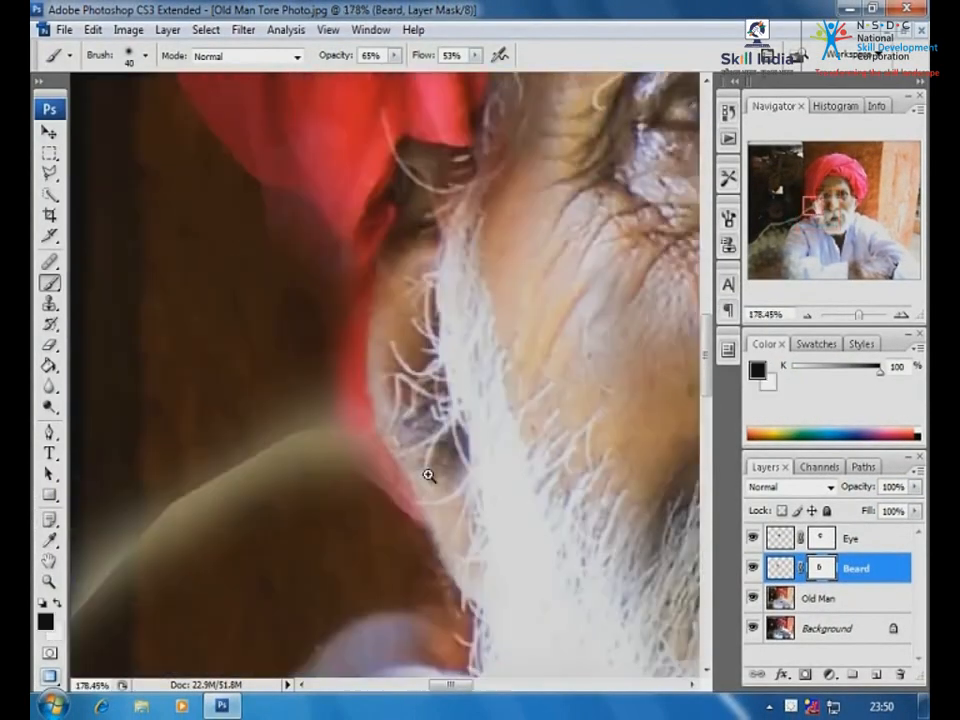
key(bracketleft)
mouse_move(341, 302)
mouse_down()
mouse_move(339, 367)
mouse_move(352, 334)
mouse_move(313, 268)
mouse_move(333, 240)
mouse_move(350, 262)
mouse_move(363, 379)
mouse_move(355, 392)
mouse_move(398, 486)
mouse_move(349, 393)
mouse_move(332, 289)
mouse_up()
key(bracketleft)
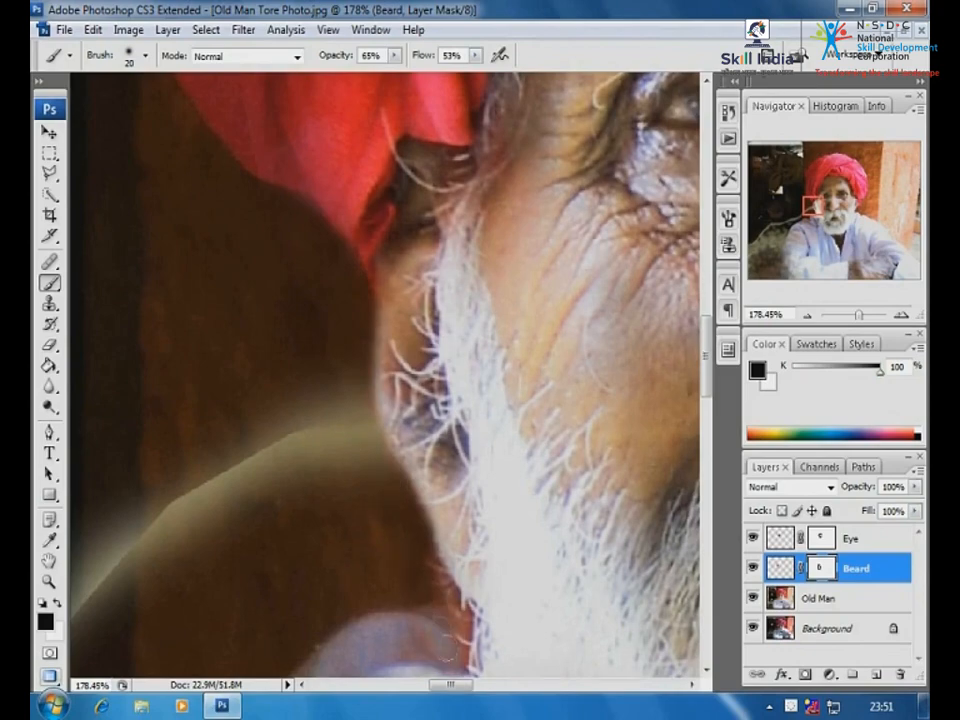
- Blend the Beard patch's bright lower edge into the original beard by masking it with a 90 px brush at 30% opacity
key(ctrl+minus)
key(ctrl+minus)
key(bracketright)
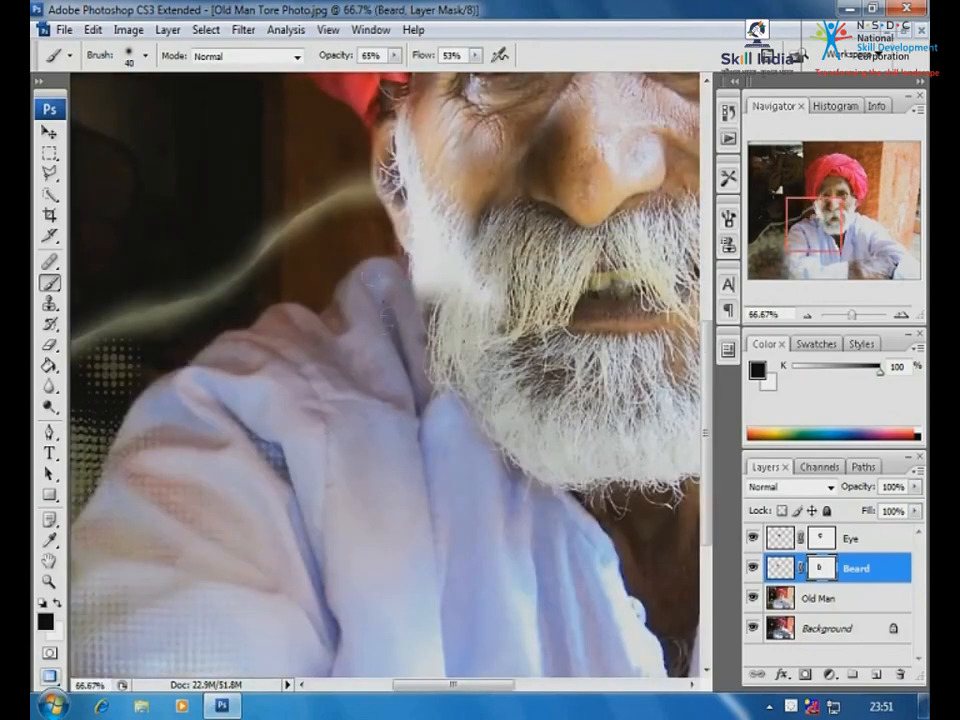
drag(422, 262, 425, 293)
key(ctrl+z)
click(395, 56)
drag(394, 75, 364, 75)
click(475, 65)
key(bracketright)
key(bracketright)
key(bracketright)
key(bracketright)
key(bracketright)
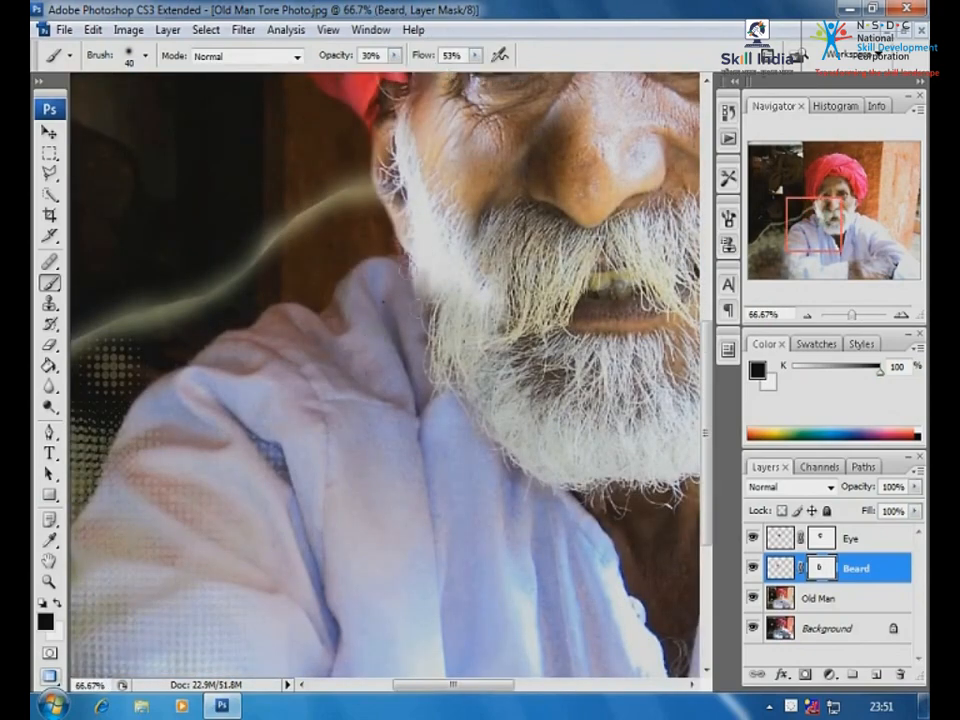
mouse_move(425, 287)
mouse_down()
mouse_move(432, 264)
mouse_move(441, 266)
mouse_move(427, 273)
mouse_up()
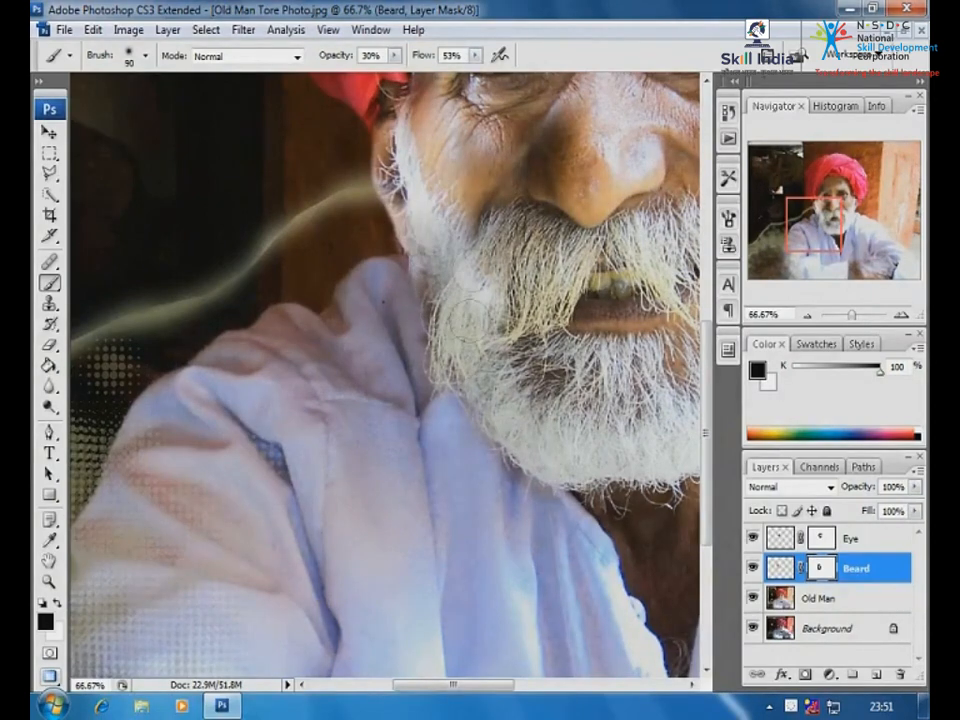
- On the Old Man layer, clone the brown background over the tear beside the ear with the Clone Stamp
key(ctrl+minus)
key(ctrl+minus)
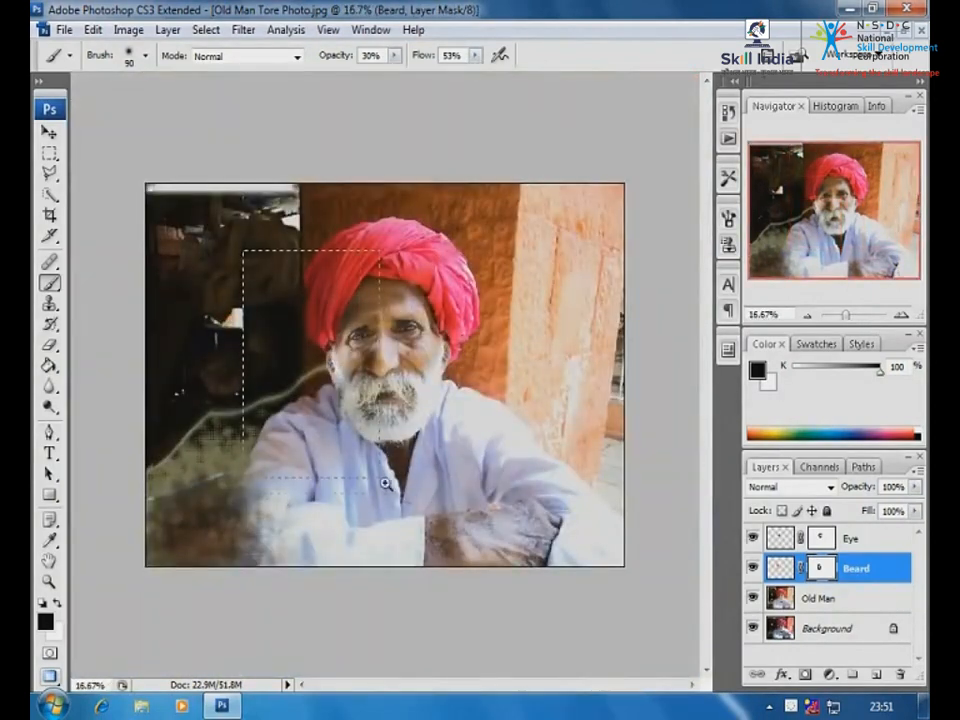
drag(385, 484, 386, 486)
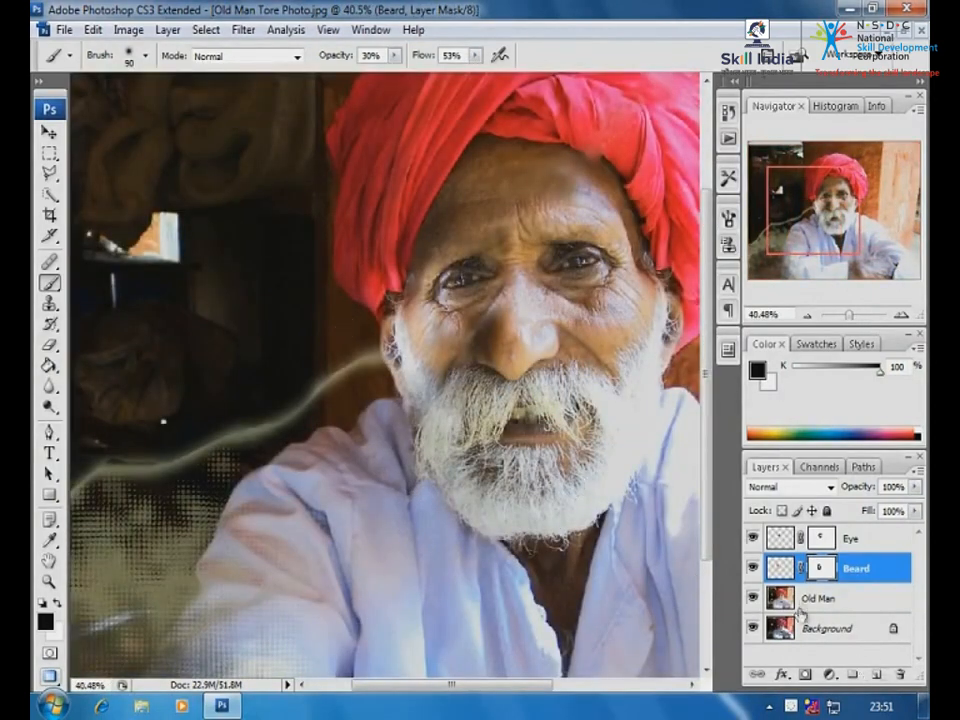
click(815, 604)
alt+click(352, 316)
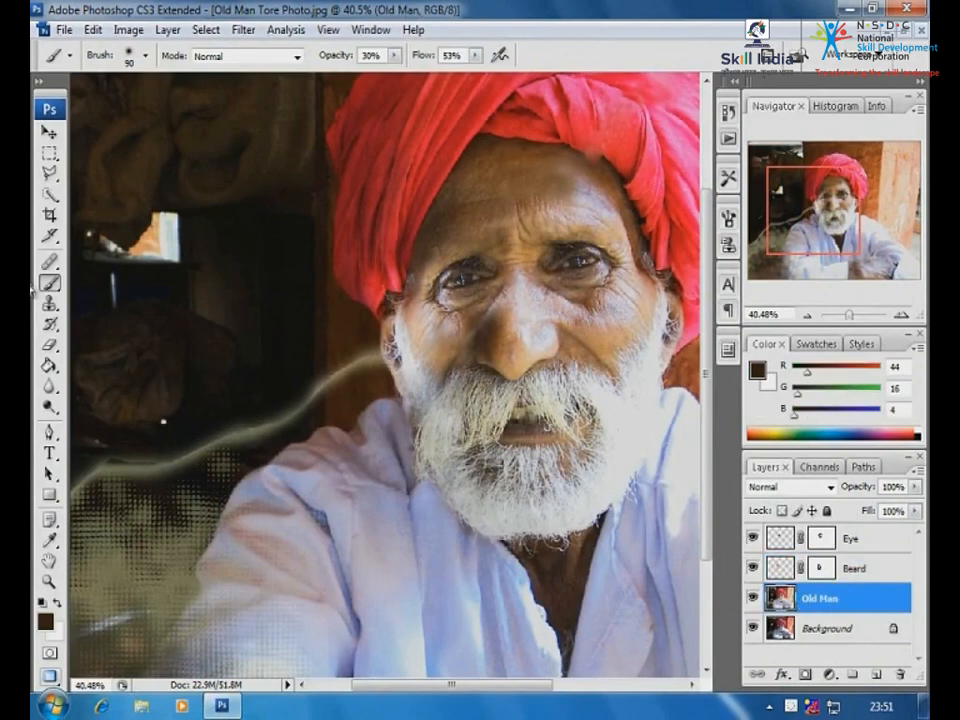
click(47, 305)
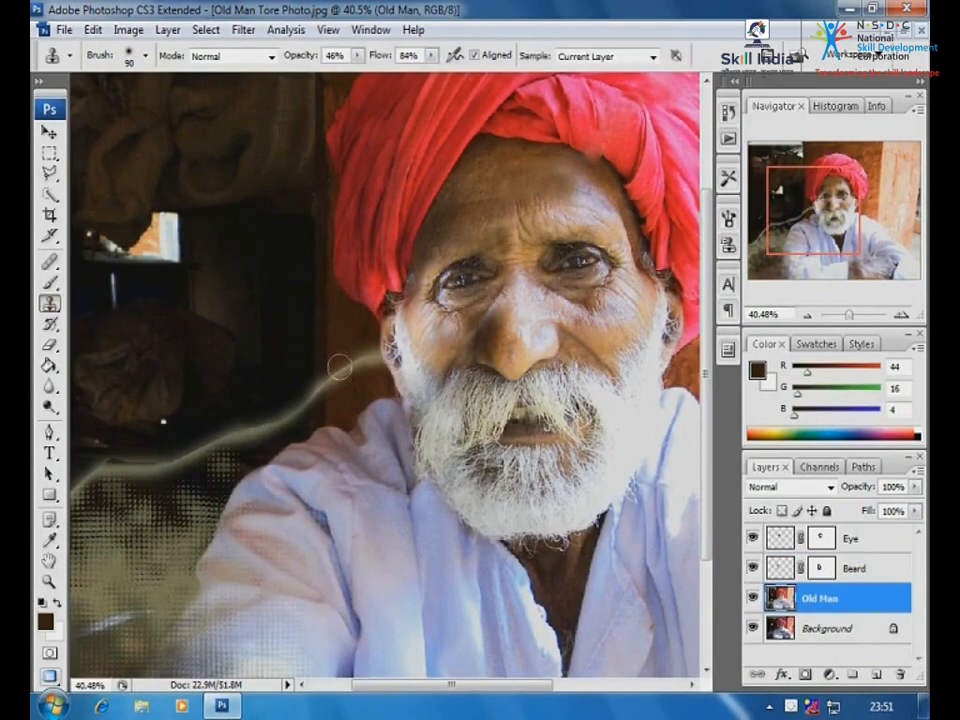
drag(334, 391, 339, 367)
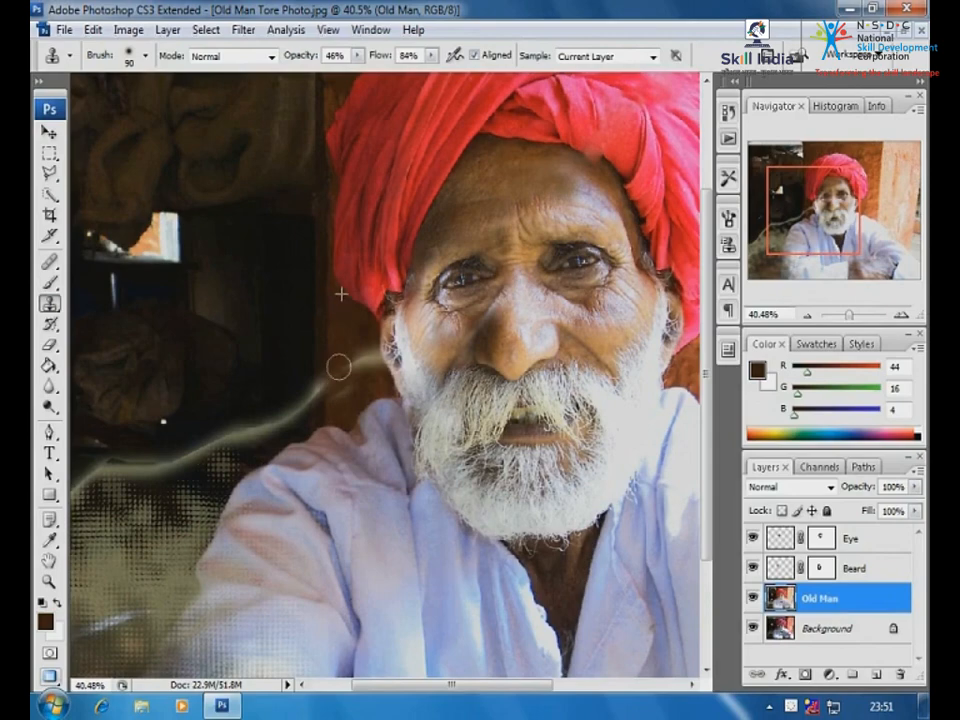
drag(271, 251, 456, 433)
alt+click(364, 306)
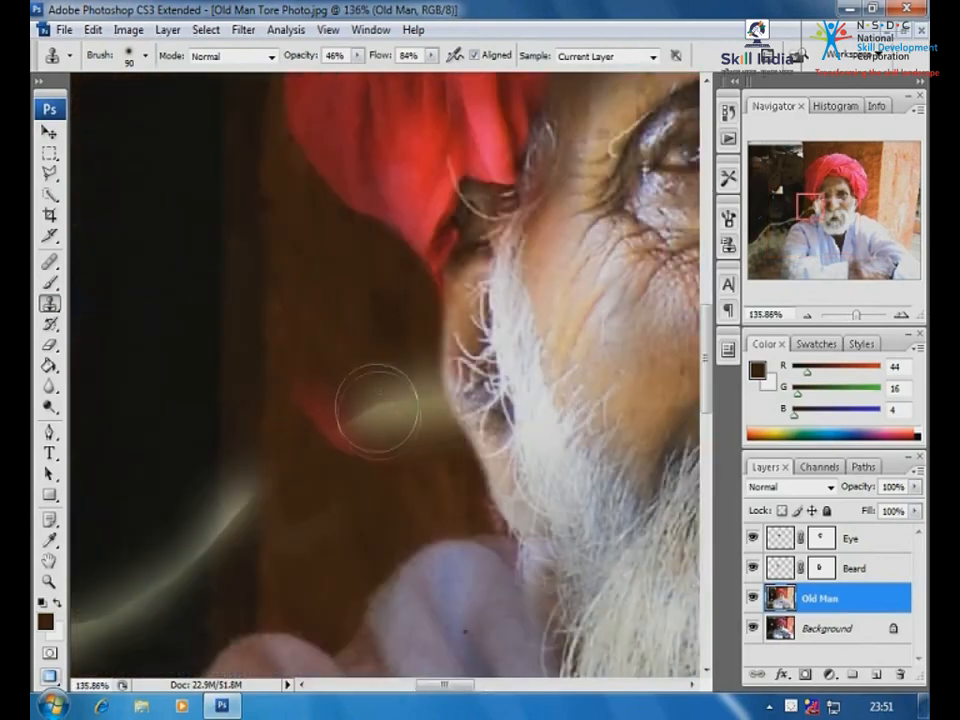
drag(379, 409, 394, 404)
- Set the Clone Stamp to 71% opacity and 90% flow and clone brown wall over the tear and red remnants near the ear
mouse_move(358, 56)
mouse_down()
mouse_move(440, 63)
mouse_move(437, 73)
mouse_up()
alt+click(311, 328)
drag(319, 390, 328, 491)
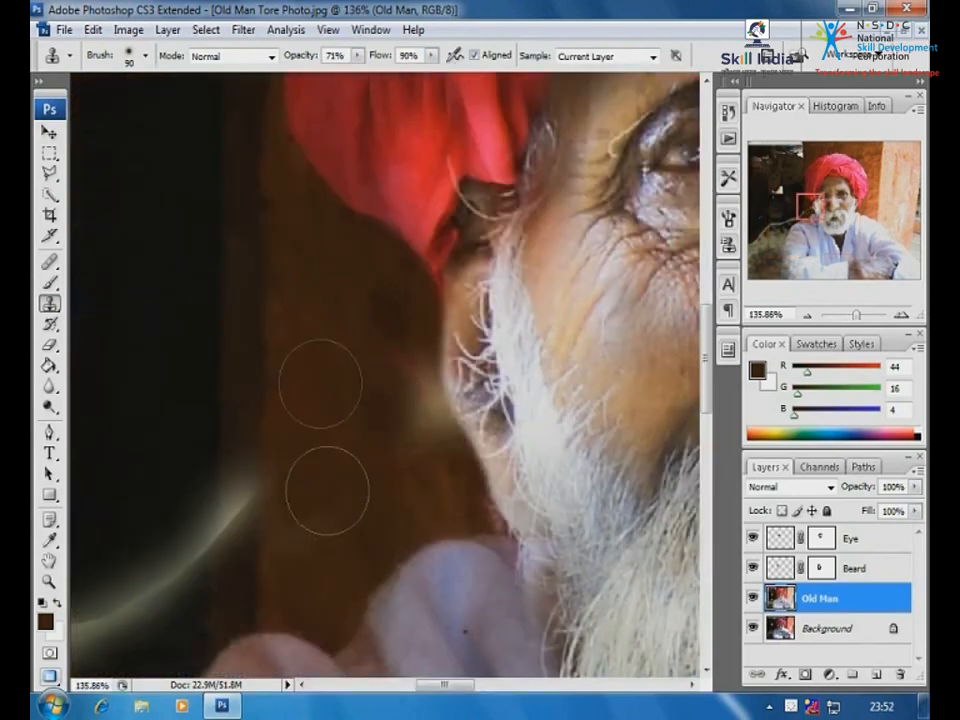
alt+click(396, 343)
drag(388, 403, 413, 453)
- Reduce the Clone Stamp brush to 40 px and clone the brown wall over the tear remnant right against the ear
key(bracketleft)
key(bracketleft)
key(bracketleft)
key(bracketleft)
key(bracketleft)
alt+click(415, 337)
mouse_move(430, 382)
mouse_down()
mouse_move(437, 446)
mouse_move(428, 434)
mouse_up()
alt+click(418, 311)
- Clone over the tear along the brown wall's edge and into the adjoining dark background
alt+click(279, 477)
drag(281, 436, 281, 431)
alt+click(239, 355)
drag(242, 474, 236, 563)
alt+click(251, 440)
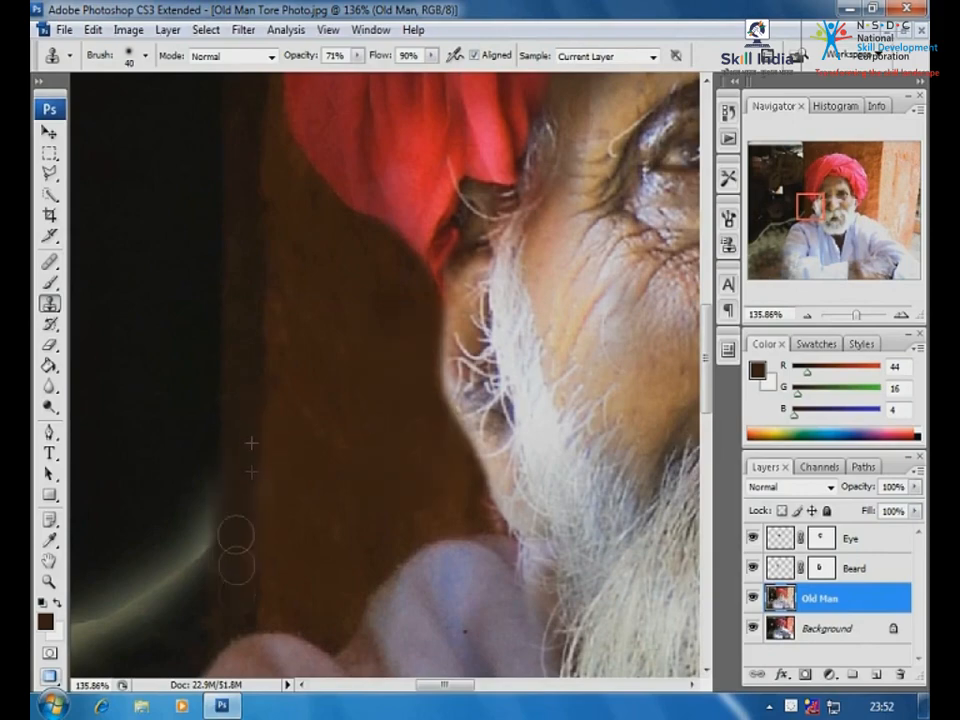
alt+click(202, 389)
drag(198, 506, 205, 577)
alt+click(204, 428)
- Clone the dark background over the glowing tear line beside the man's shoulder, enlarging the brush to 70 px
key(ctrl+minus)
key(ctrl+minus)
key(ctrl+minus)
key(ctrl+minus)
key(ctrl+minus)
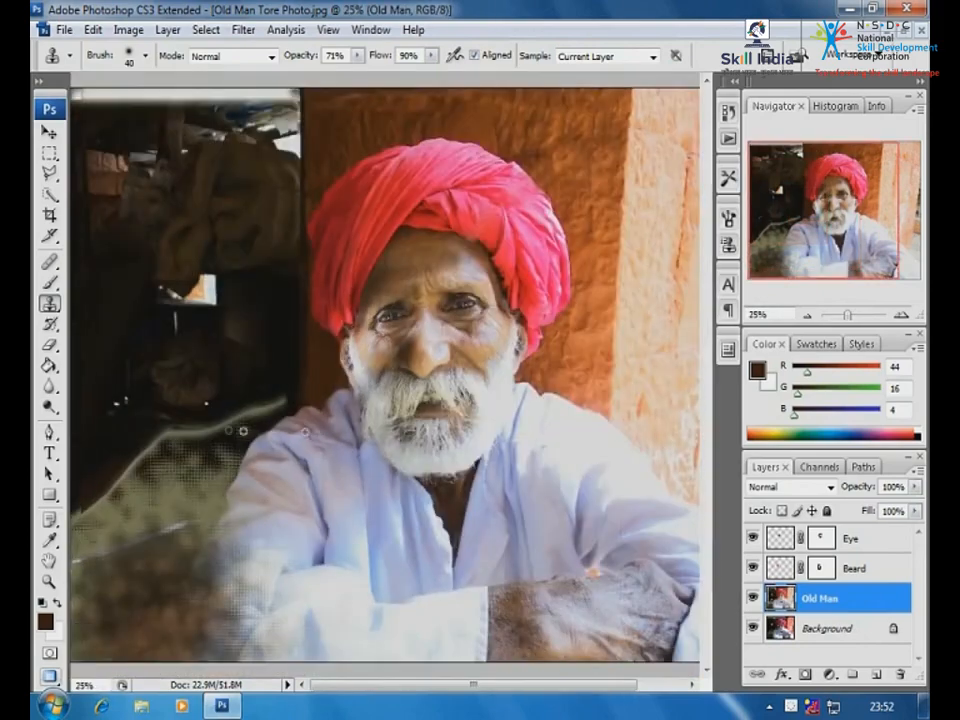
drag(132, 352, 307, 481)
alt+click(619, 243)
drag(628, 304, 525, 345)
key(bracketright)
key(bracketright)
key(bracketright)
alt+click(575, 232)
mouse_move(590, 314)
mouse_down()
mouse_move(635, 302)
mouse_move(536, 364)
mouse_move(400, 375)
mouse_move(321, 411)
mouse_move(263, 400)
mouse_move(204, 439)
mouse_up()
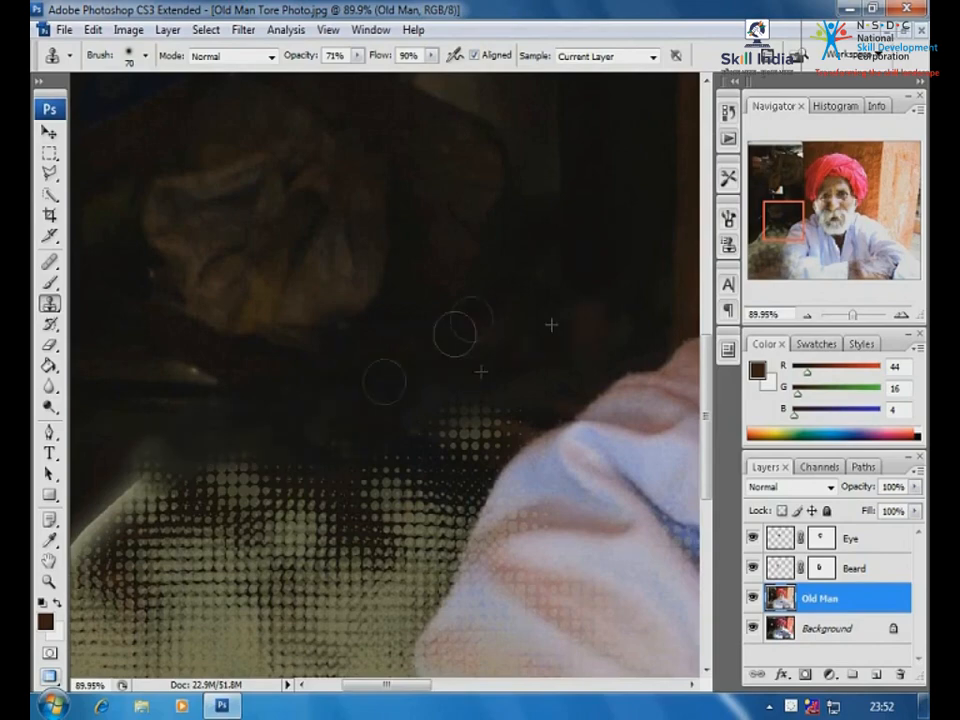
- Crop the photo to a squarer frame around the man, trimming both sides and keeping the full height
key(ctrl+minus)
key(ctrl+minus)
key(ctrl+minus)
key(ctrl+minus)
key(ctrl+minus)
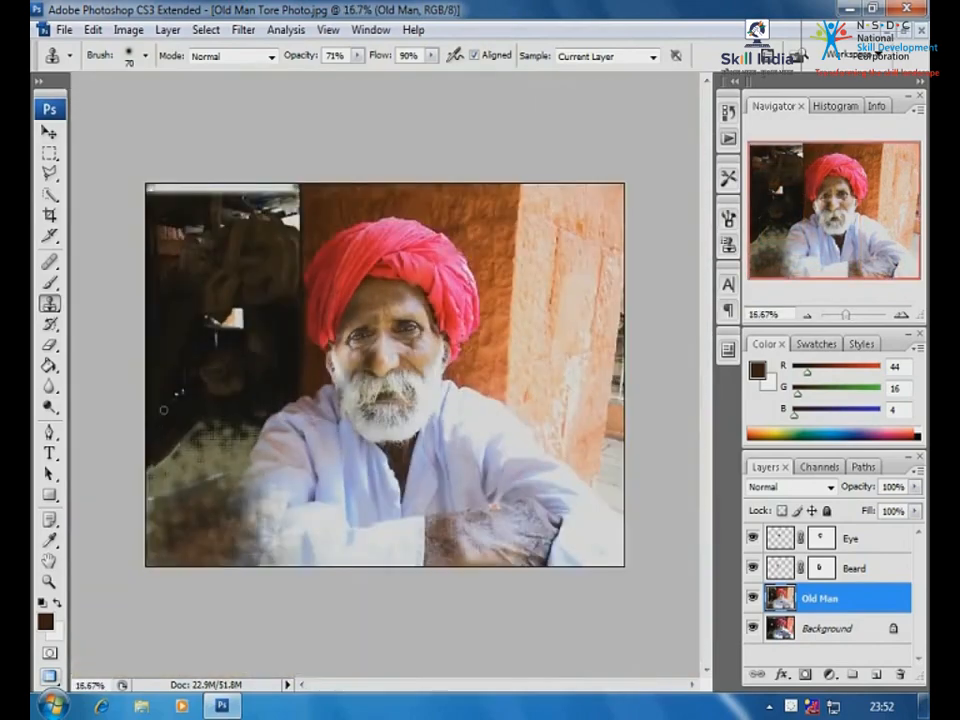
click(50, 215)
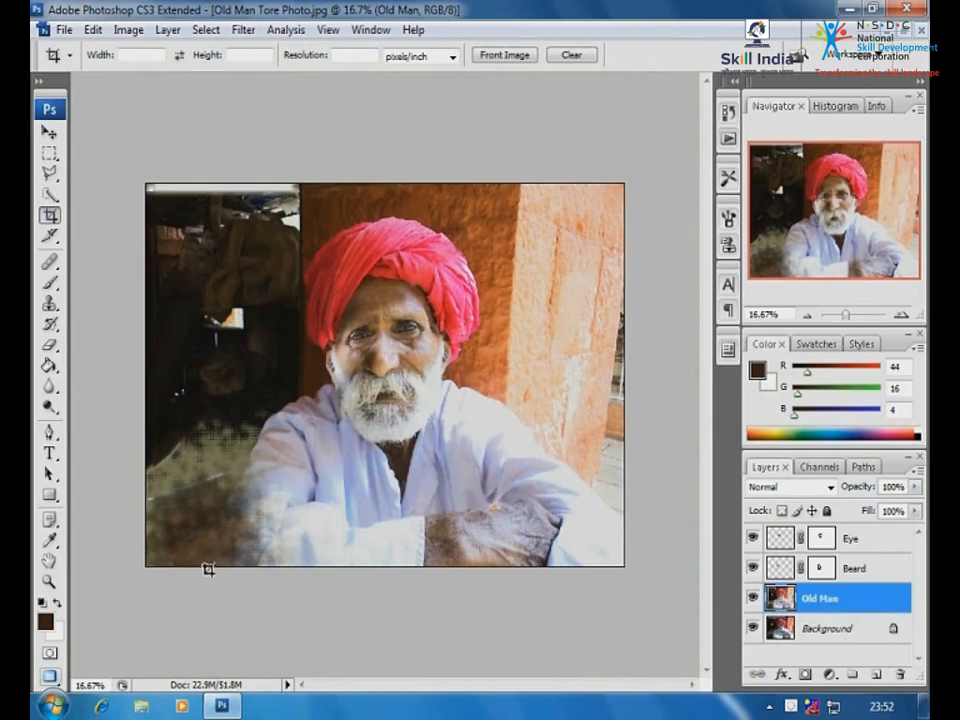
drag(222, 540, 589, 185)
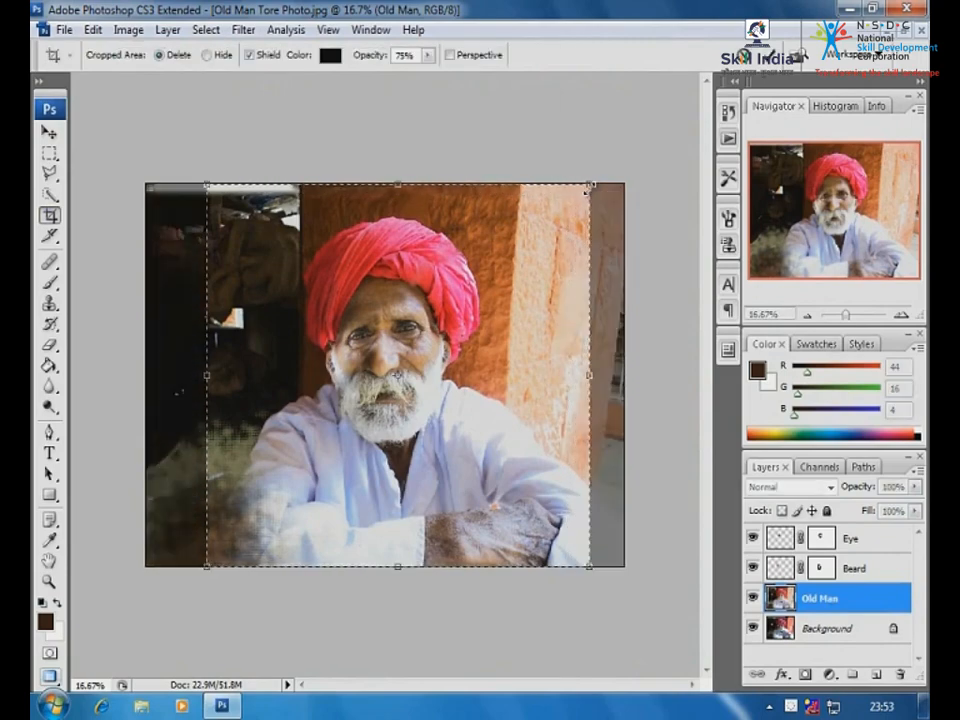
key(Return)
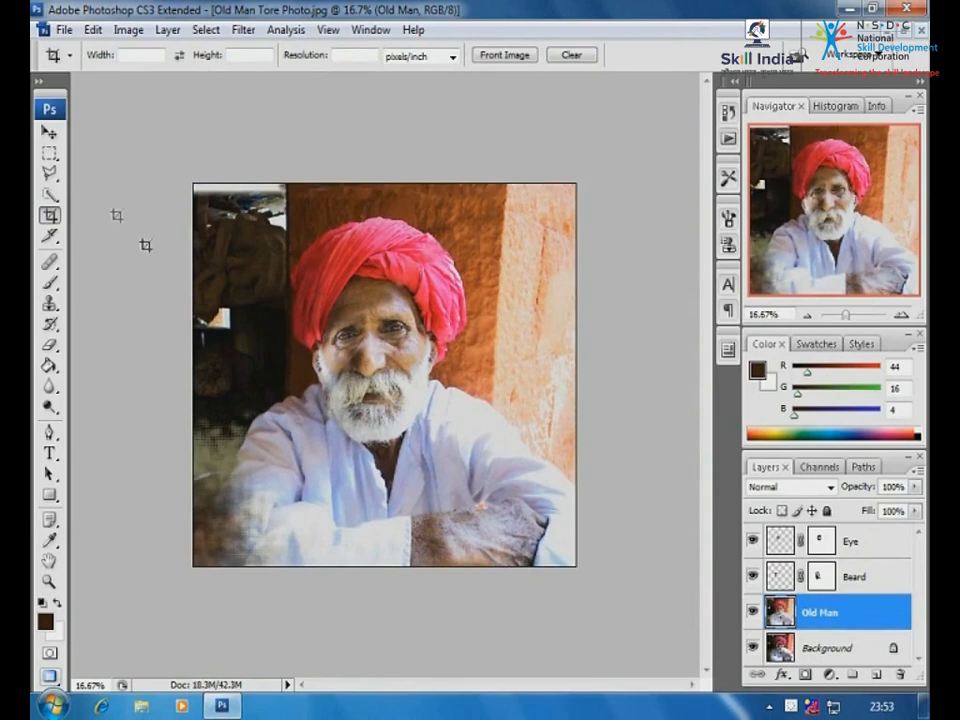
- Select the undamaged sleeve and forearm area in the photo's lower right corner and copy and paste it as a new layer
click(48, 153)
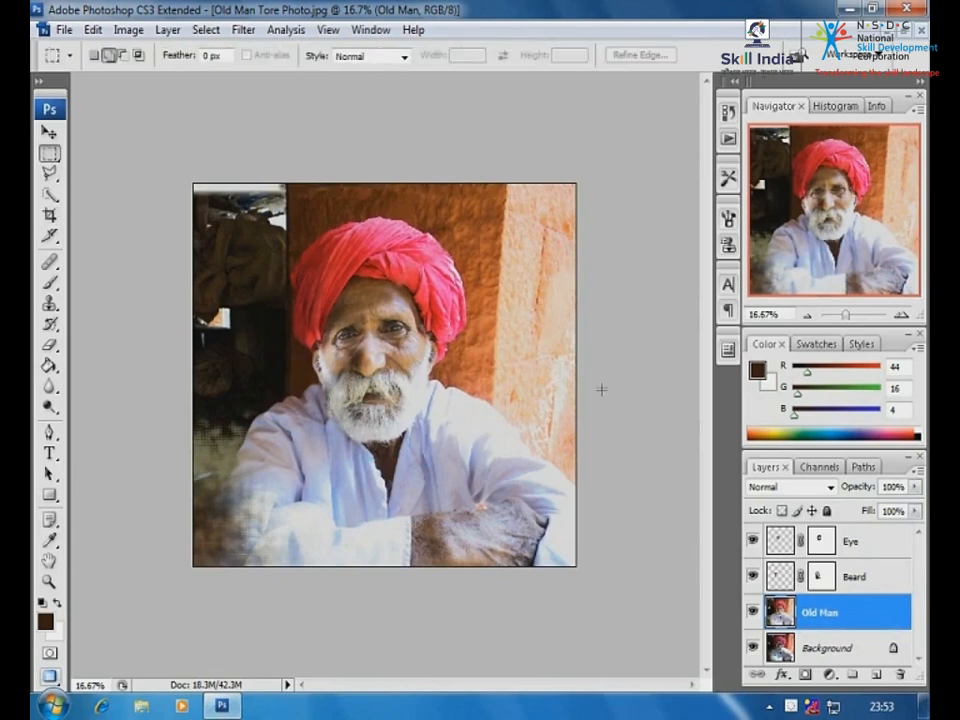
drag(485, 578, 465, 625)
click(92, 29)
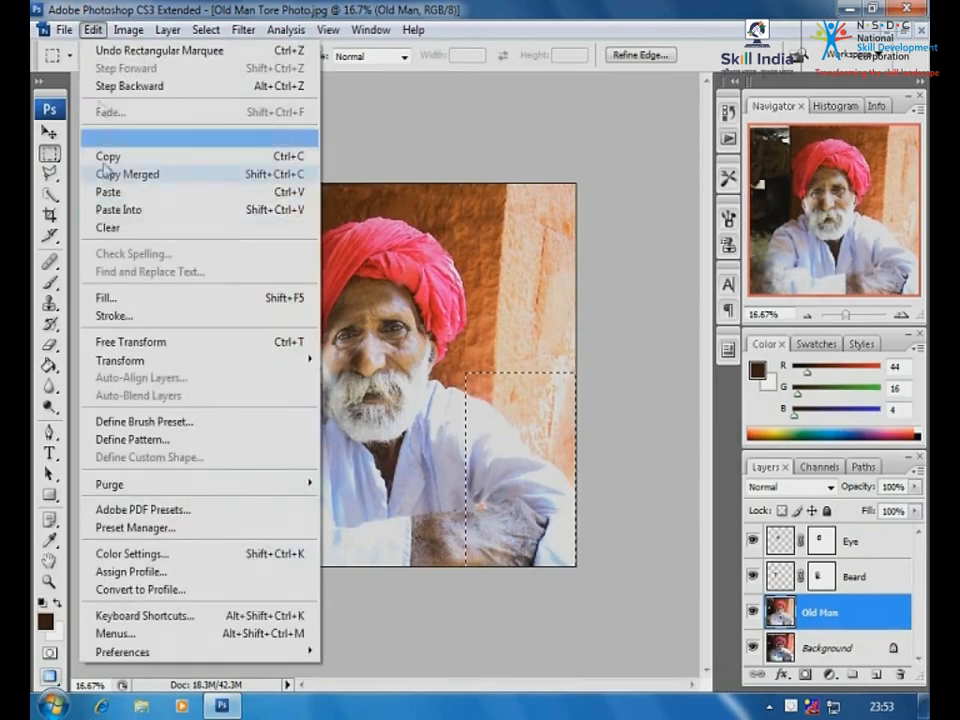
click(108, 156)
click(92, 29)
click(108, 191)
click(48, 132)
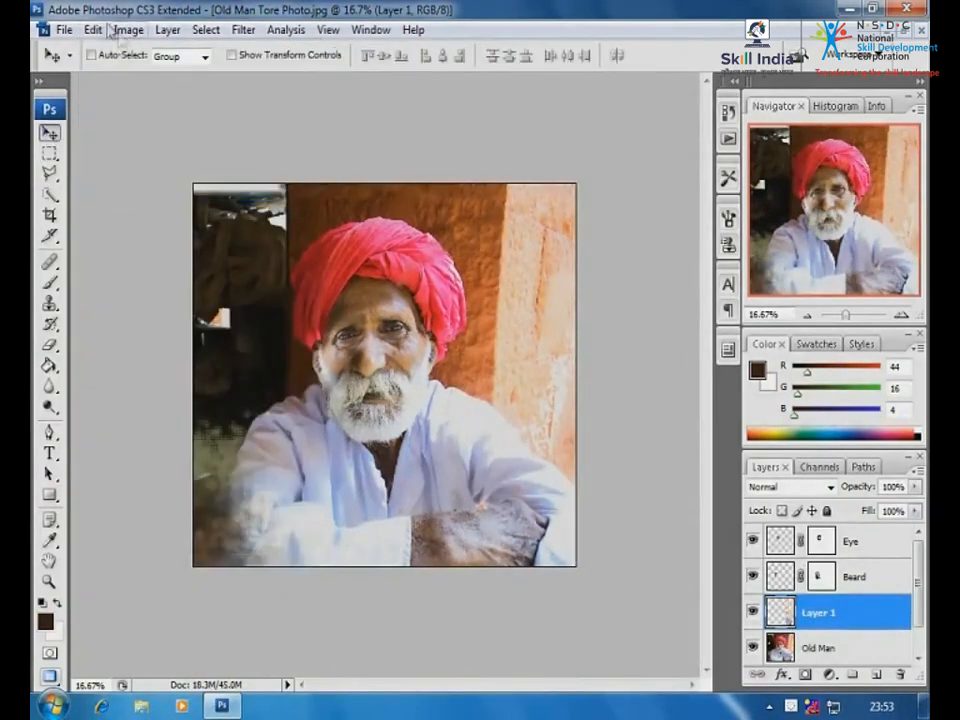
- Flip the pasted sleeve and forearm copy horizontally and move it over the damaged sleeve on the photo's opposite side
click(92, 29)
mouse_move(148, 362)
click(366, 563)
drag(551, 498, 275, 513)
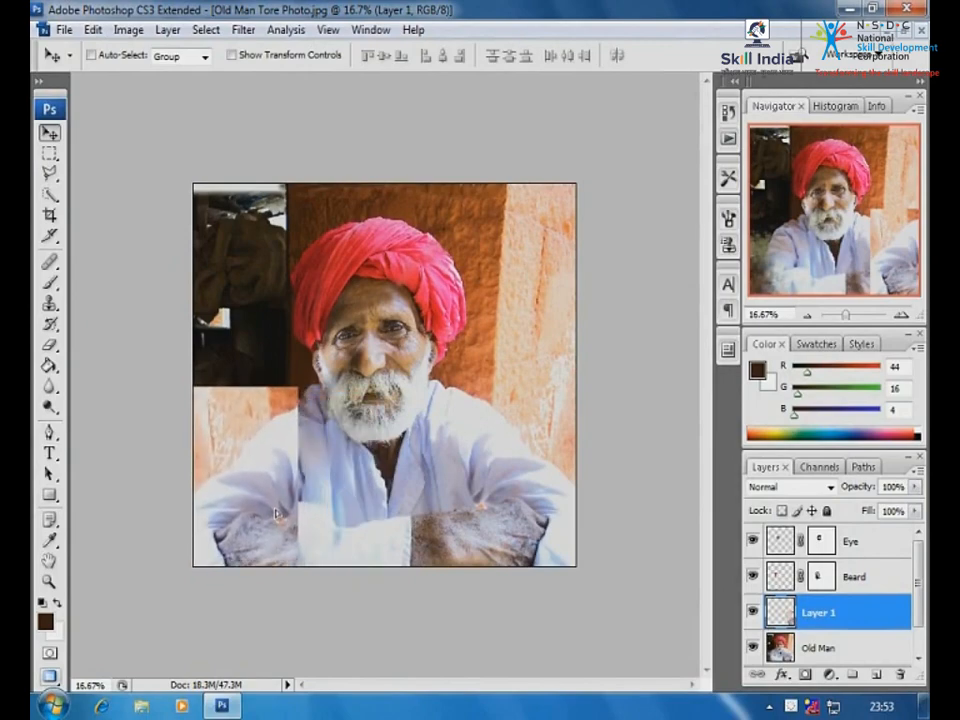
- Add a layer mask to the sleeve copy and paint it black to hide the wall area and blend its edges
click(805, 675)
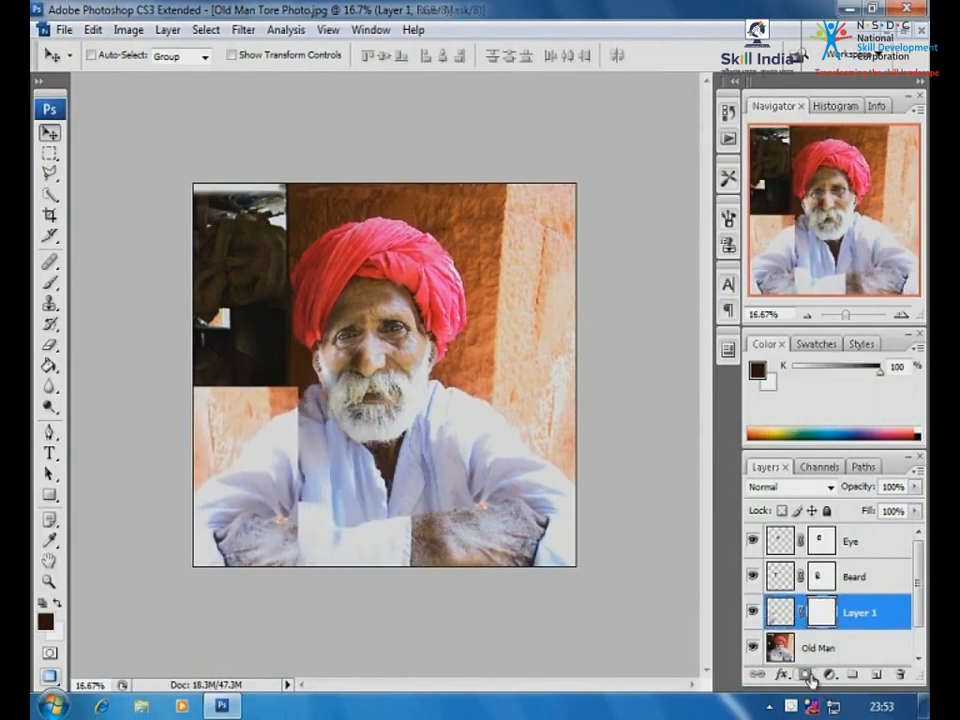
key(b)
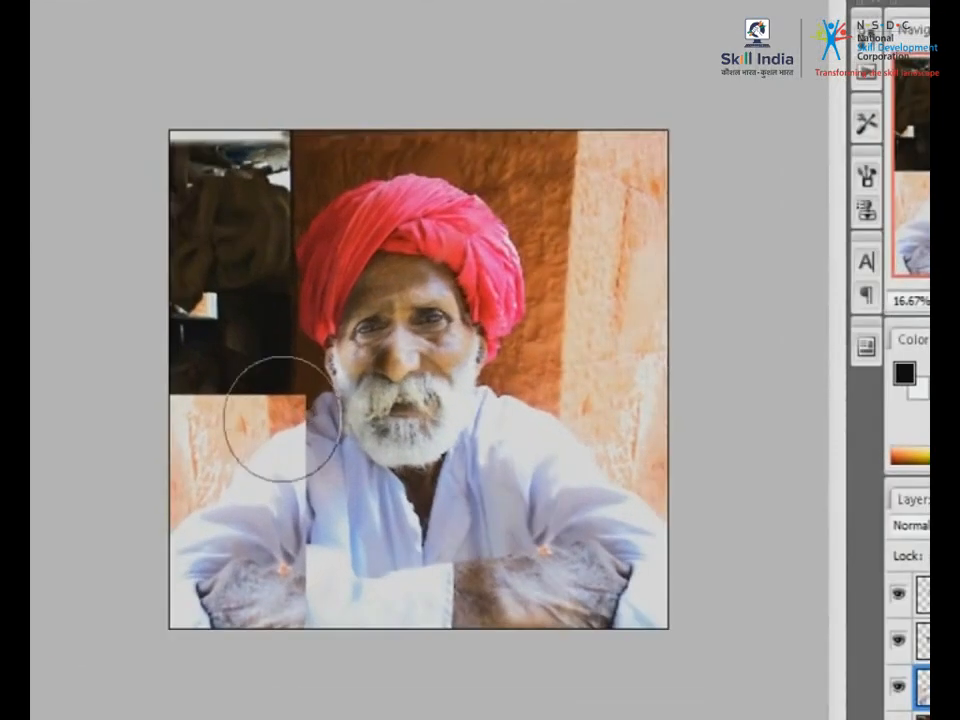
mouse_move(300, 402)
mouse_down()
mouse_move(278, 429)
mouse_move(291, 376)
mouse_move(225, 385)
mouse_move(287, 399)
mouse_move(292, 381)
mouse_move(196, 407)
mouse_move(206, 367)
mouse_move(150, 424)
mouse_move(285, 387)
mouse_move(304, 597)
mouse_move(290, 580)
mouse_move(235, 602)
mouse_move(292, 615)
mouse_move(242, 615)
mouse_move(243, 579)
mouse_move(318, 535)
mouse_move(295, 431)
mouse_move(312, 599)
mouse_move(311, 547)
mouse_move(268, 536)
mouse_move(242, 604)
mouse_move(208, 593)
mouse_move(226, 606)
mouse_move(210, 637)
mouse_move(247, 569)
mouse_move(245, 589)
mouse_move(258, 593)
mouse_move(208, 613)
mouse_move(251, 643)
mouse_move(261, 611)
mouse_move(320, 579)
mouse_move(196, 432)
mouse_move(206, 444)
mouse_move(163, 467)
mouse_move(237, 390)
mouse_move(246, 393)
mouse_move(184, 464)
mouse_up()
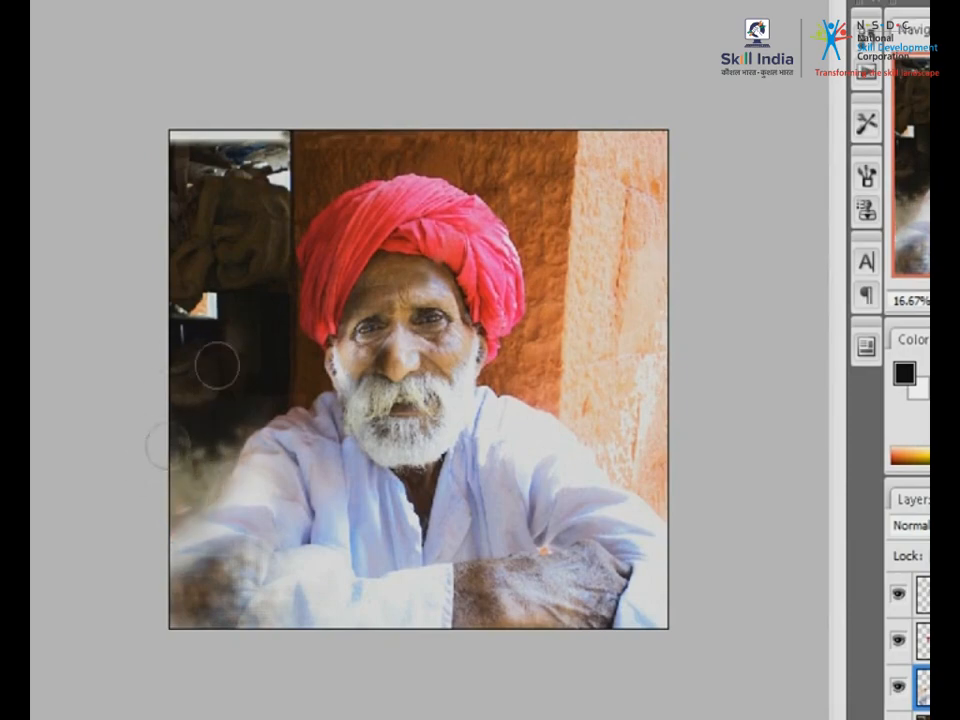
key(z)
click(130, 199)
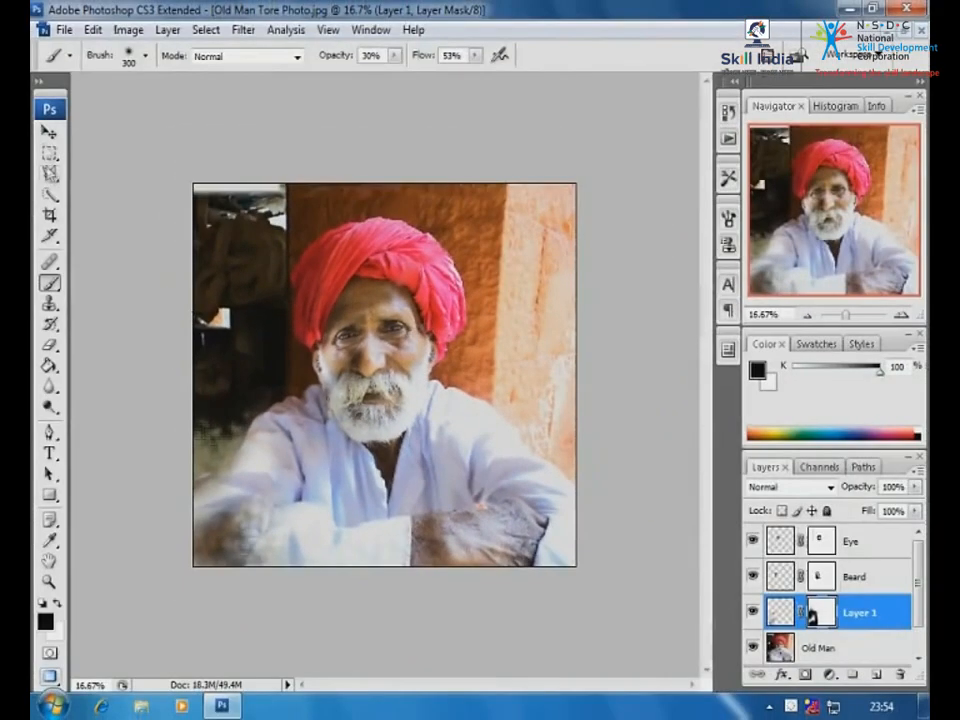
key(v)
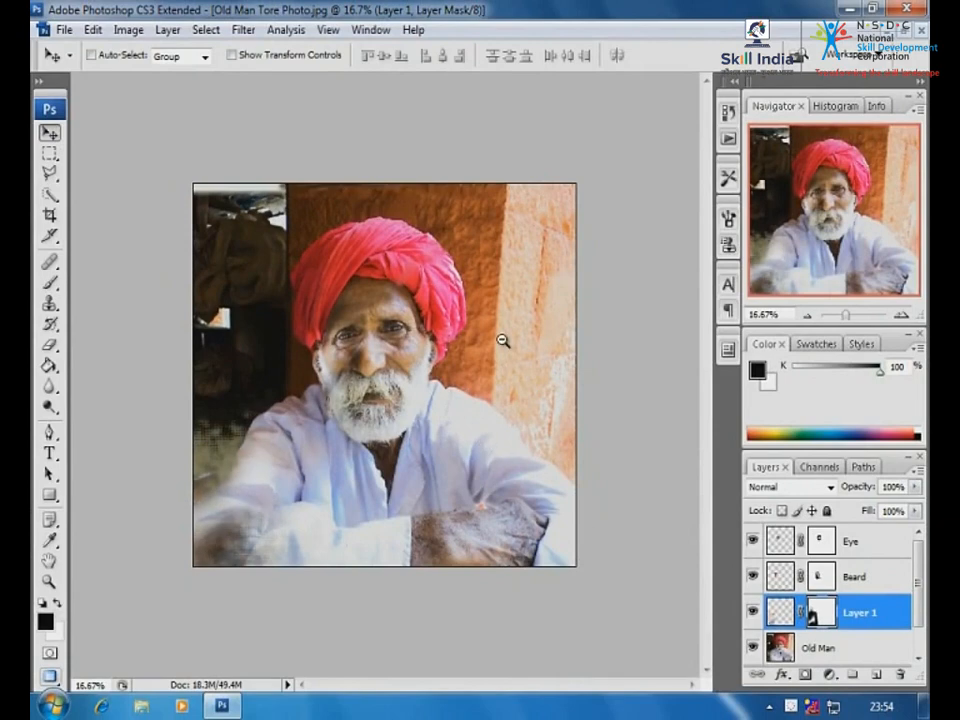
- Crop the photo to a narrow portrait frame around the man, trimming both sides and keeping the full height
click(50, 217)
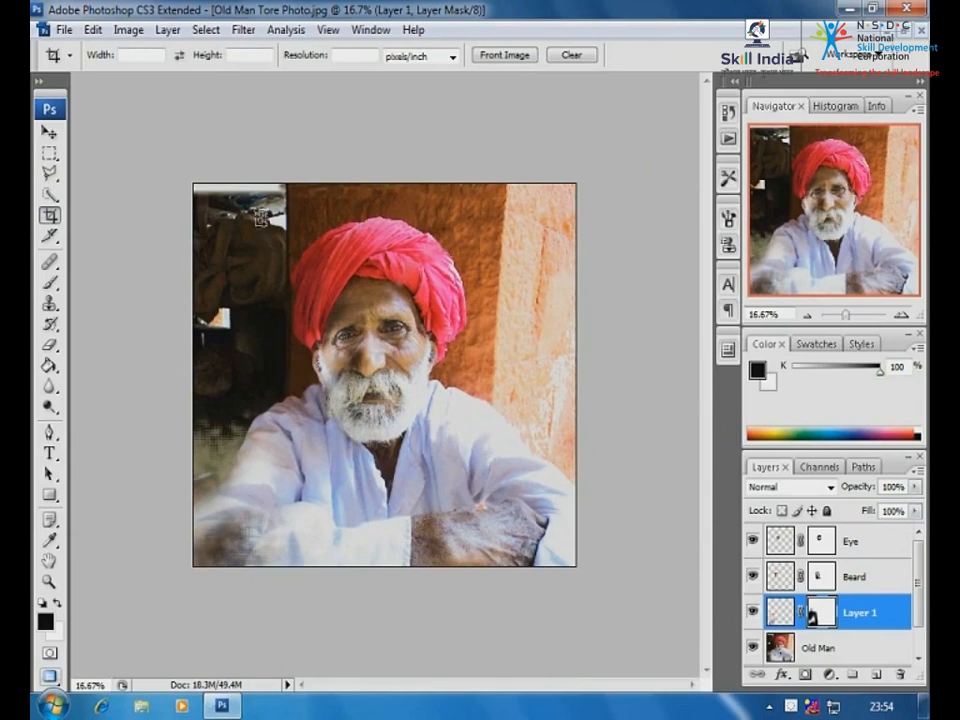
drag(245, 193, 502, 558)
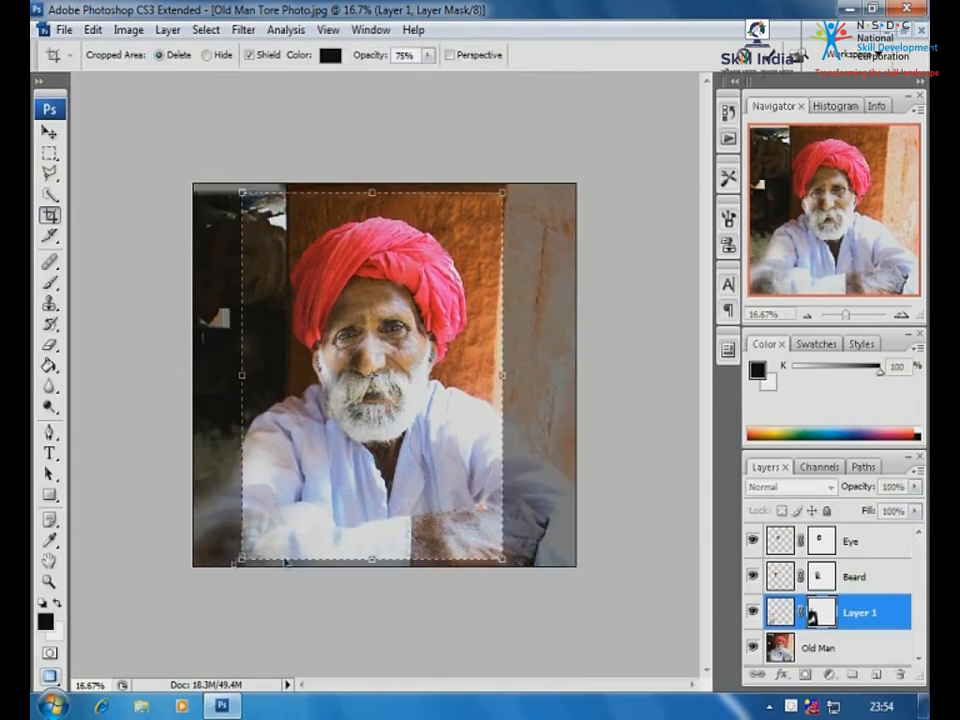
drag(238, 563, 250, 569)
mouse_move(378, 196)
mouse_down()
mouse_move(379, 180)
mouse_move(379, 188)
mouse_up()
drag(502, 376, 511, 378)
key(Return)
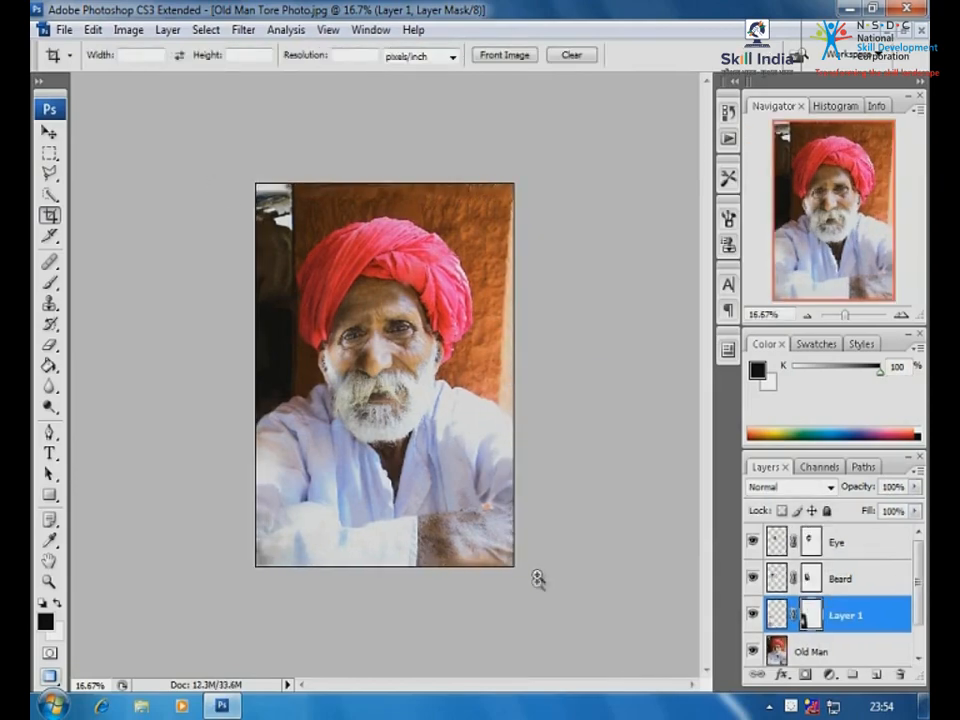
key(ctrl+0)
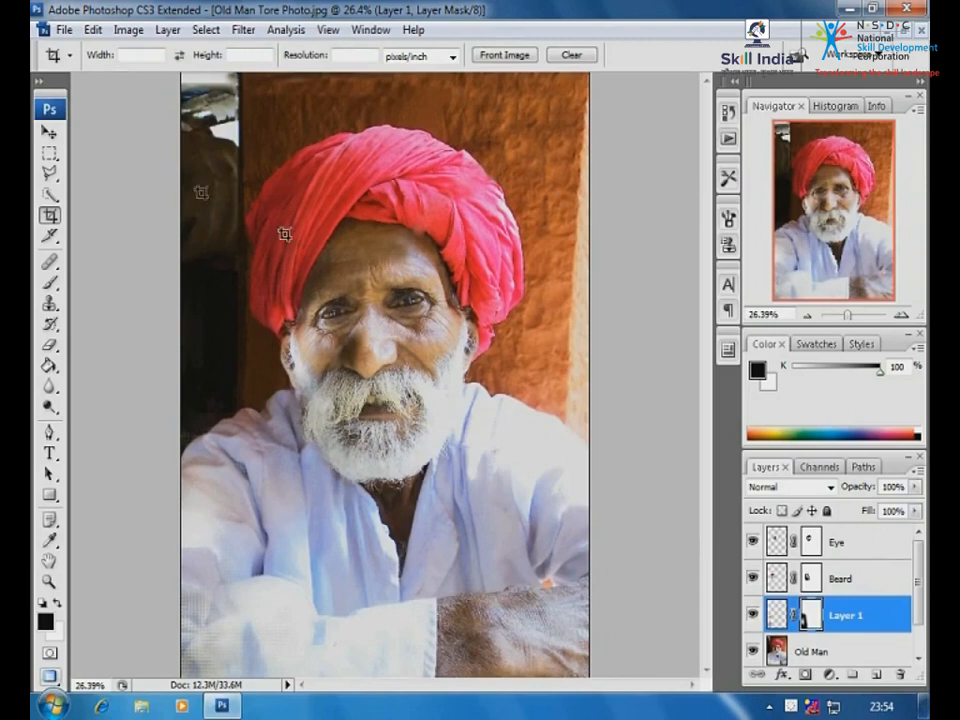
- Outline the turban on the Old Man layer with the Polygonal Lasso, copy it to a new layer and name it Turban
click(851, 651)
click(50, 174)
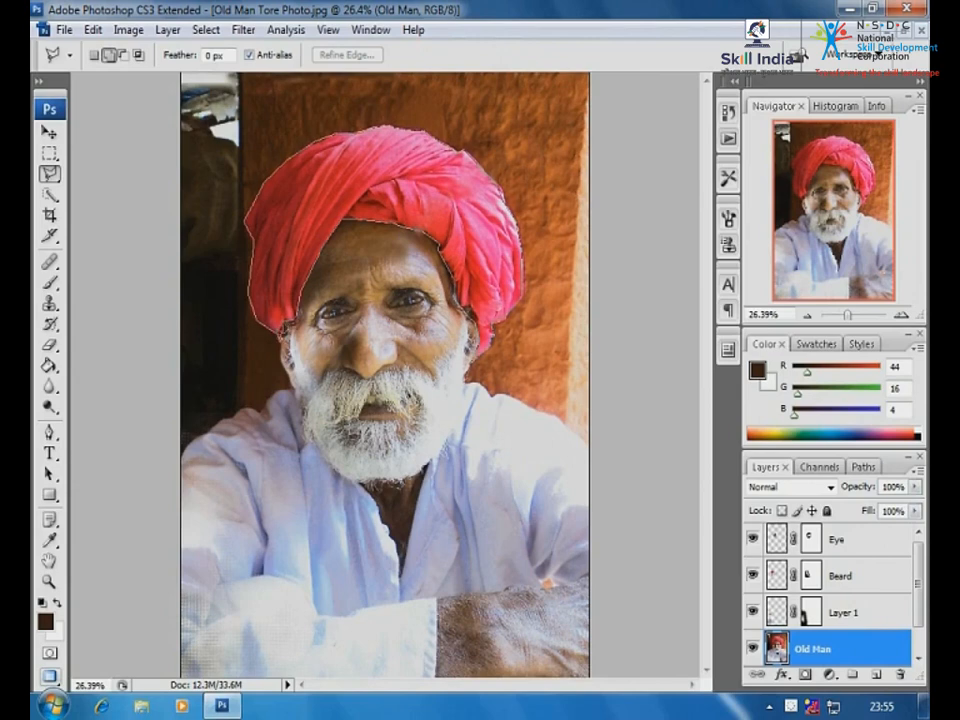
click(286, 328)
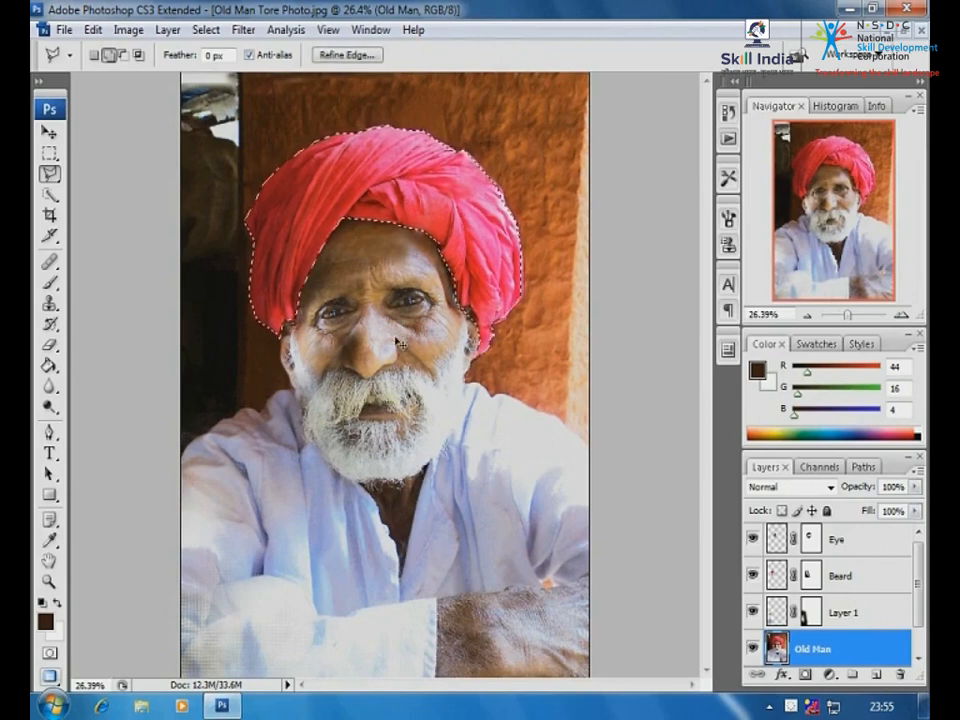
key(ctrl+j)
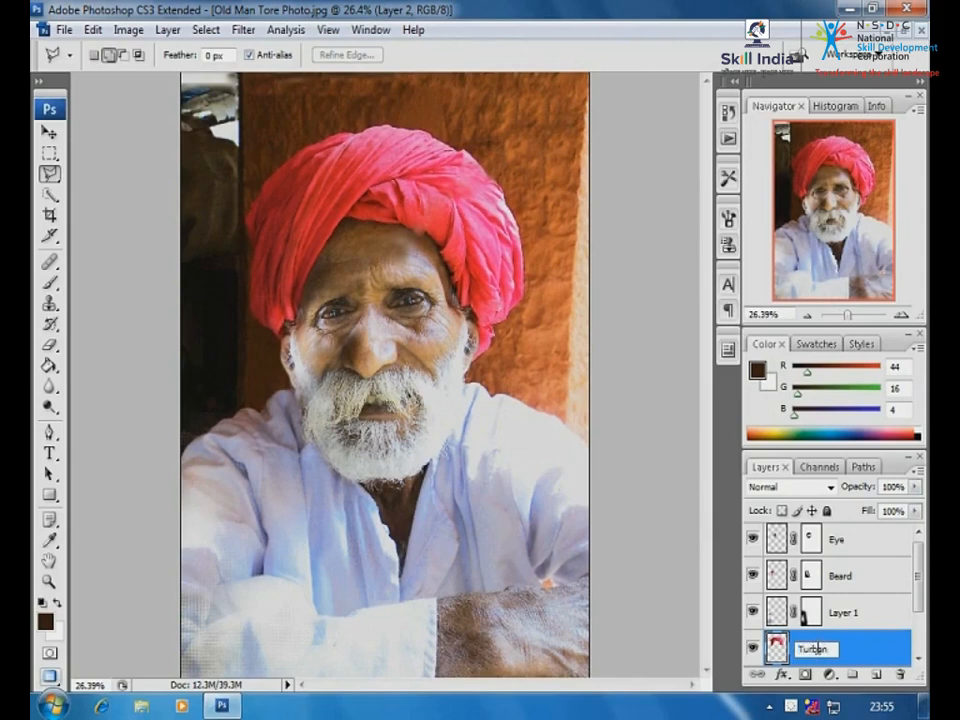
key(Return)
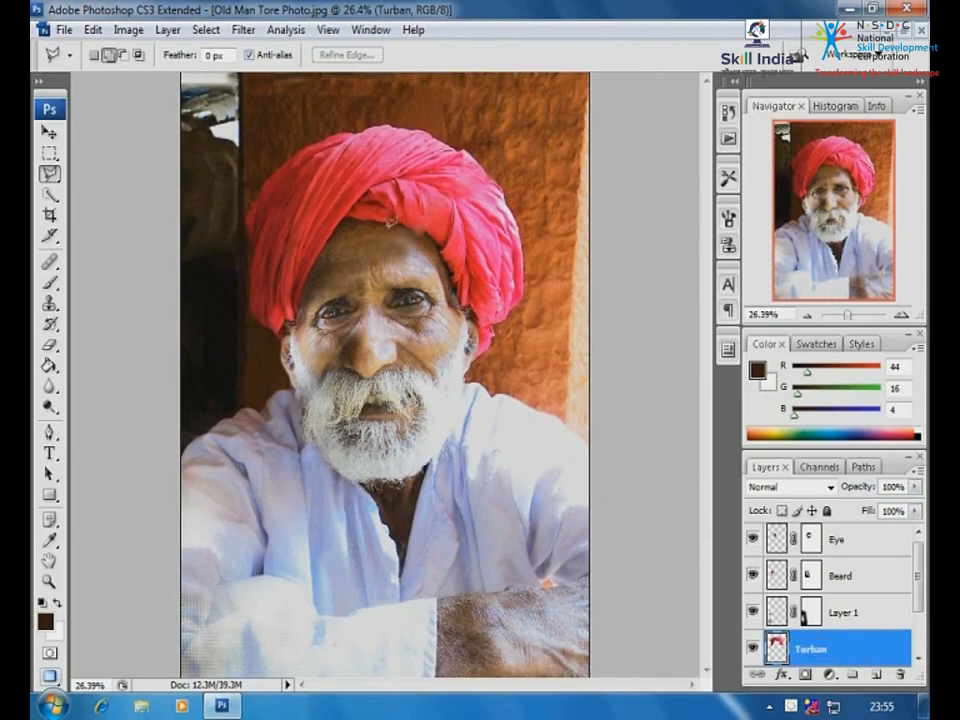
- Recolour the turban from red to a muted golden orange with Hue/Saturation, raising the hue and lowering the saturation and lightness
click(47, 133)
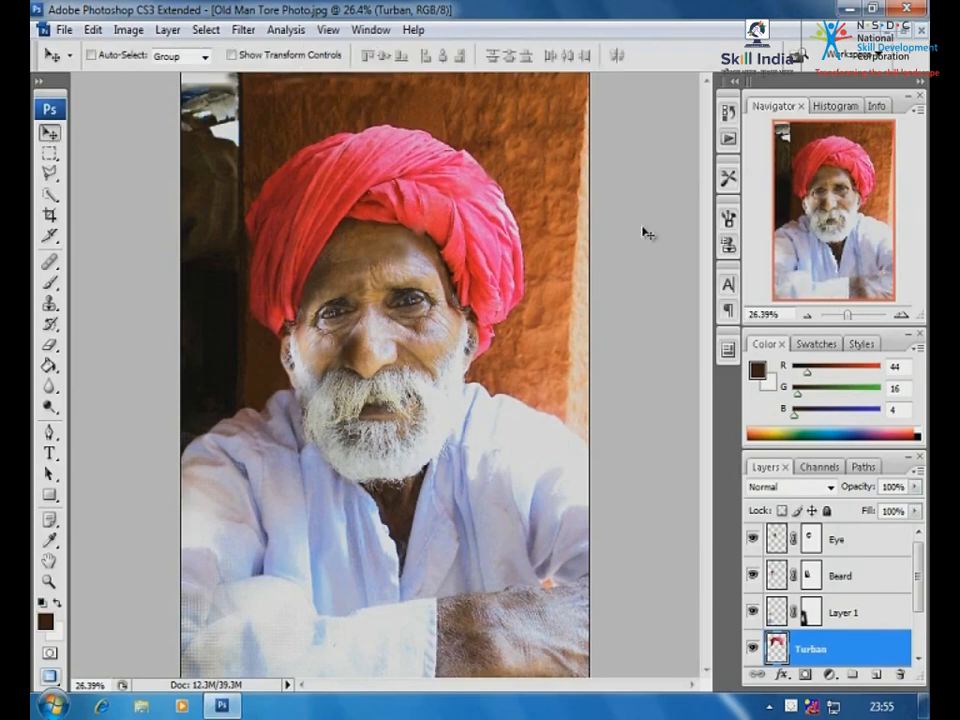
key(ctrl+u)
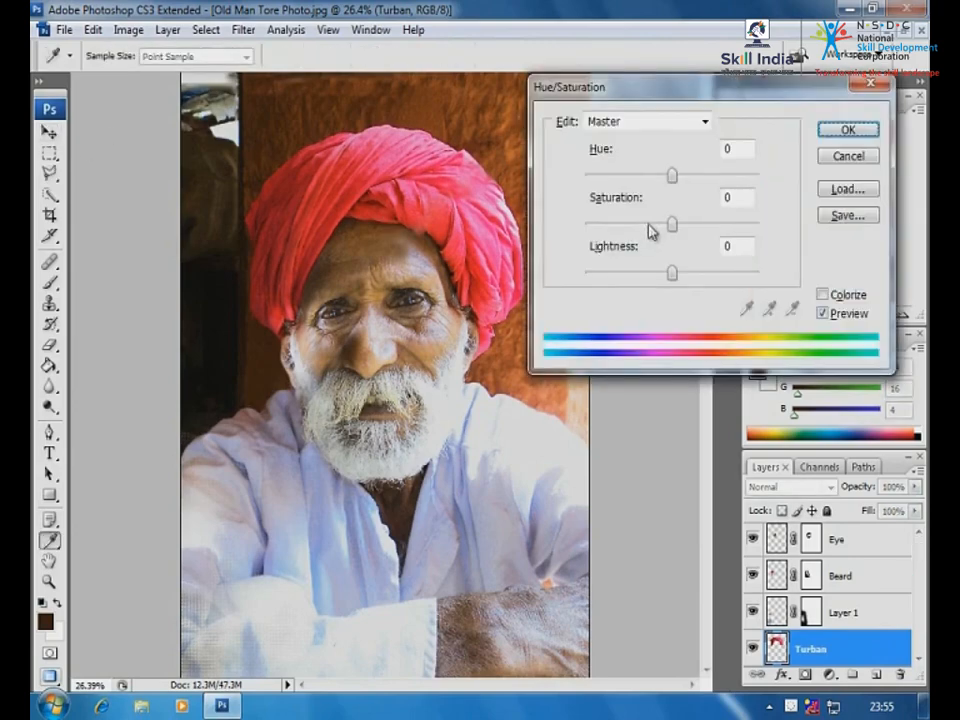
mouse_move(672, 222)
mouse_down()
mouse_move(634, 229)
mouse_move(697, 226)
mouse_move(676, 234)
mouse_up()
drag(676, 183, 713, 189)
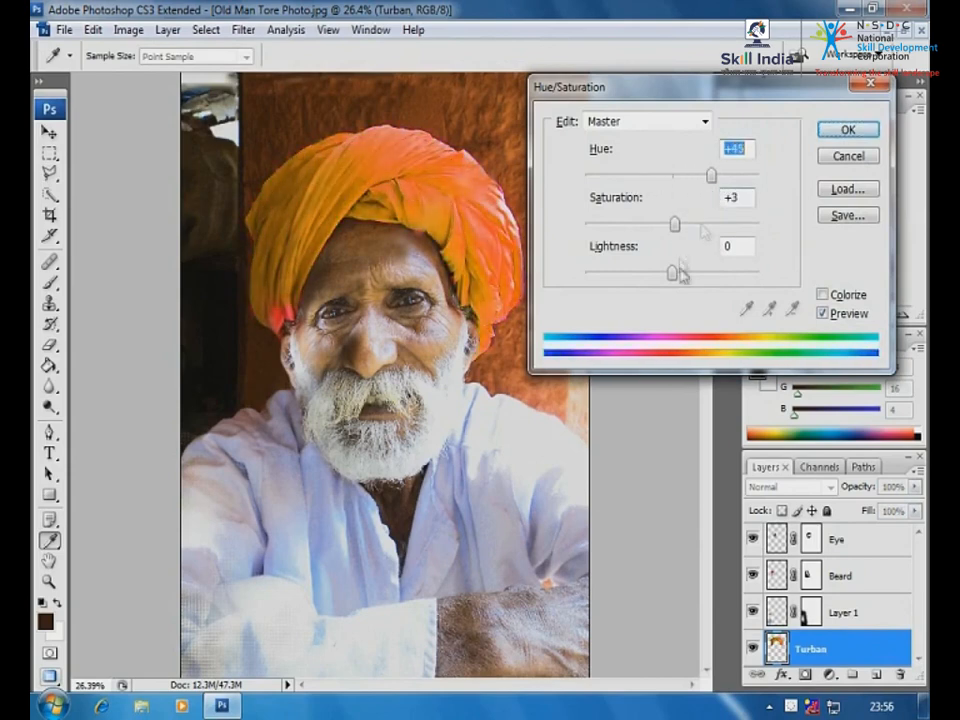
mouse_move(676, 226)
mouse_down()
mouse_move(651, 227)
mouse_move(659, 228)
mouse_up()
mouse_move(673, 275)
mouse_down()
mouse_move(685, 275)
mouse_move(657, 276)
mouse_move(676, 275)
mouse_up()
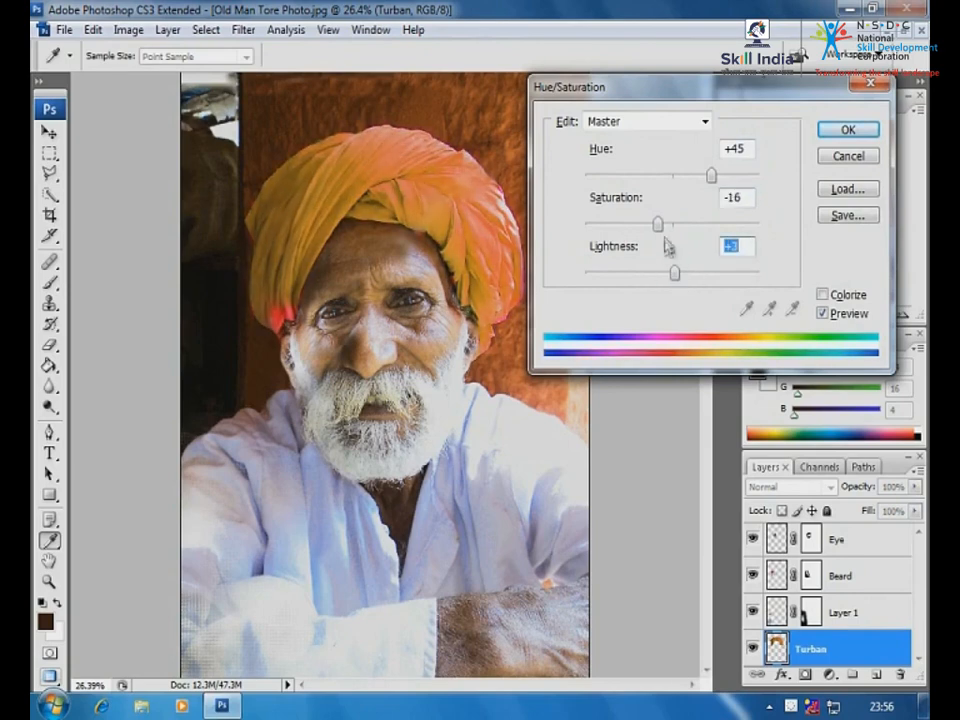
drag(660, 228, 694, 228)
mouse_move(711, 176)
mouse_down()
mouse_move(620, 198)
mouse_move(708, 178)
mouse_up()
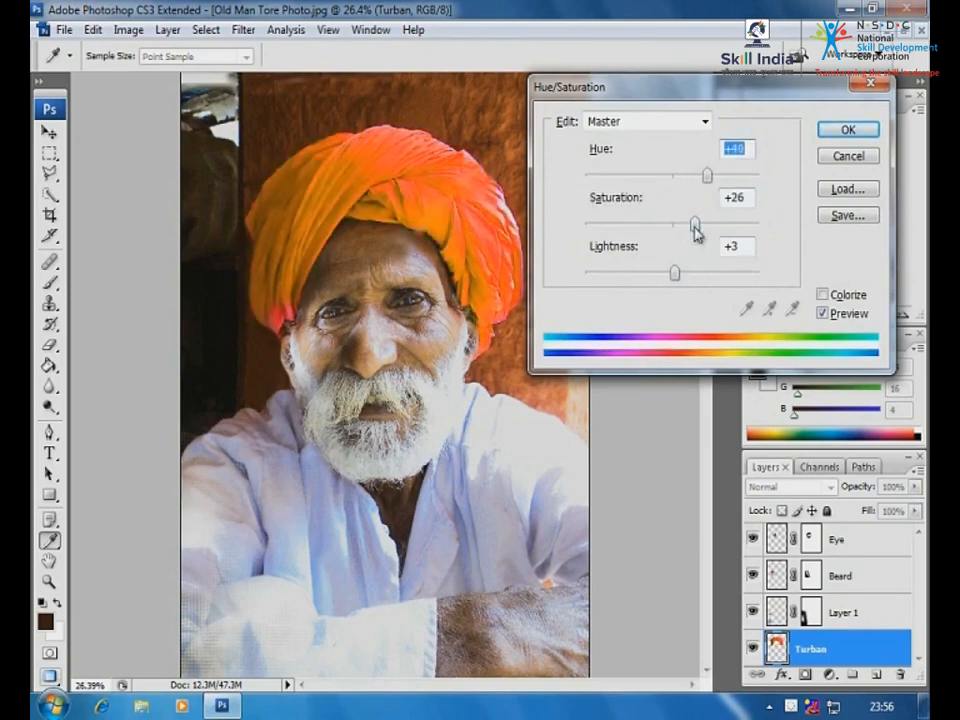
drag(694, 224, 714, 226)
mouse_move(675, 276)
mouse_down()
mouse_move(654, 279)
mouse_move(665, 277)
mouse_up()
drag(707, 176, 680, 183)
drag(714, 224, 628, 224)
drag(679, 176, 712, 179)
drag(629, 225, 651, 226)
click(843, 132)
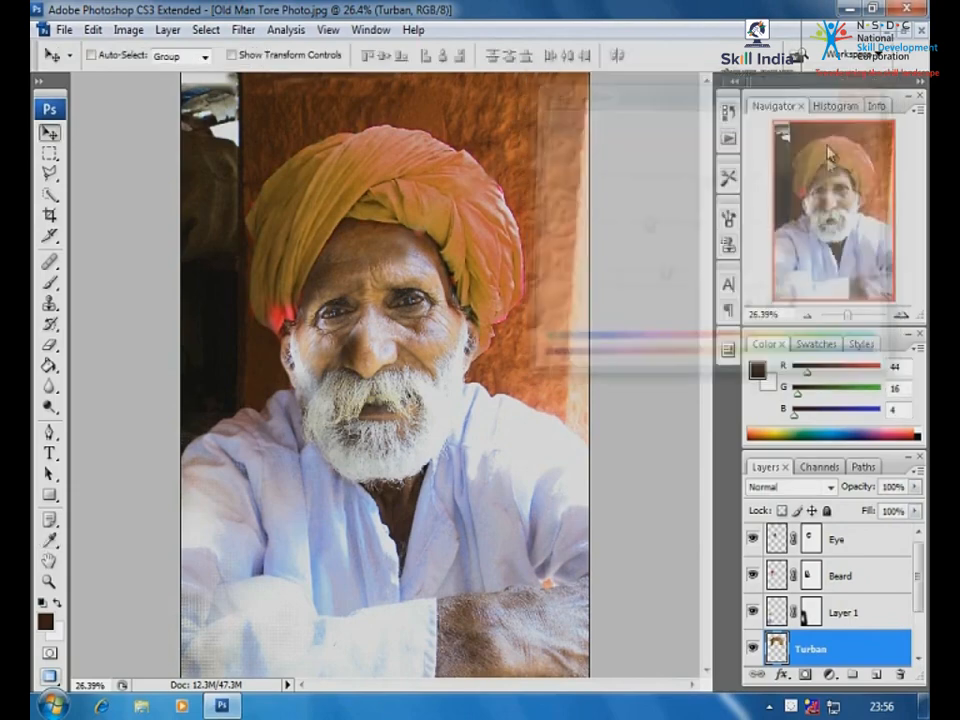
- Move the Turban layer to the top of the layer stack, above the Eye layer
drag(838, 650, 836, 530)
alt+click(366, 295)
alt+click(382, 308)
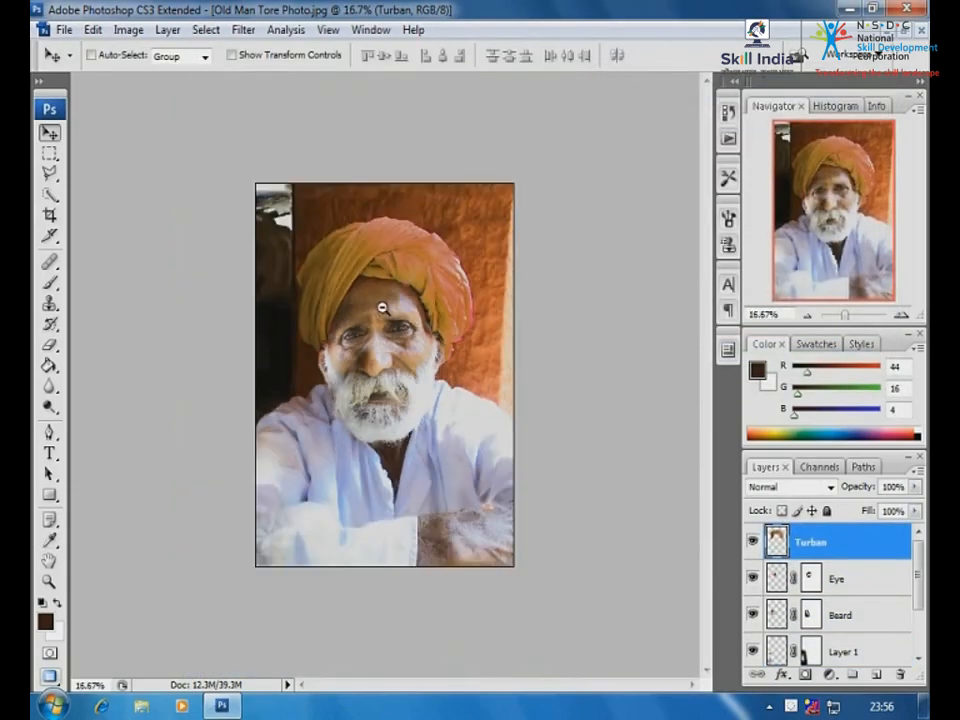
- Apply Color Balance to the Old Man layer's midtones with colour levels of -21, +5 and +5
drag(920, 573, 920, 610)
click(812, 612)
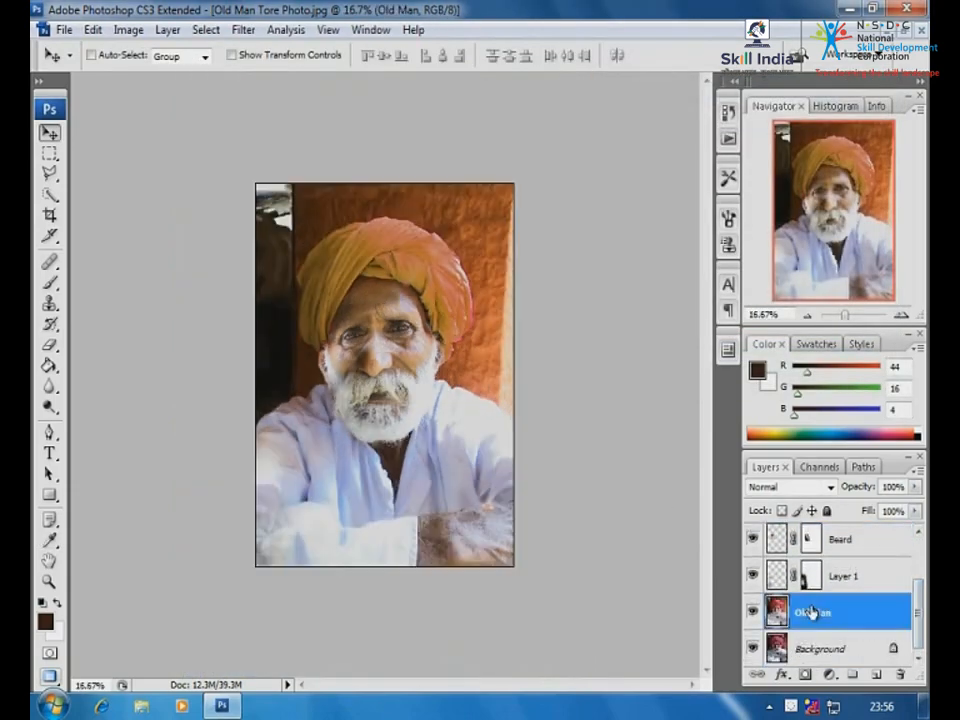
click(128, 30)
mouse_move(146, 76)
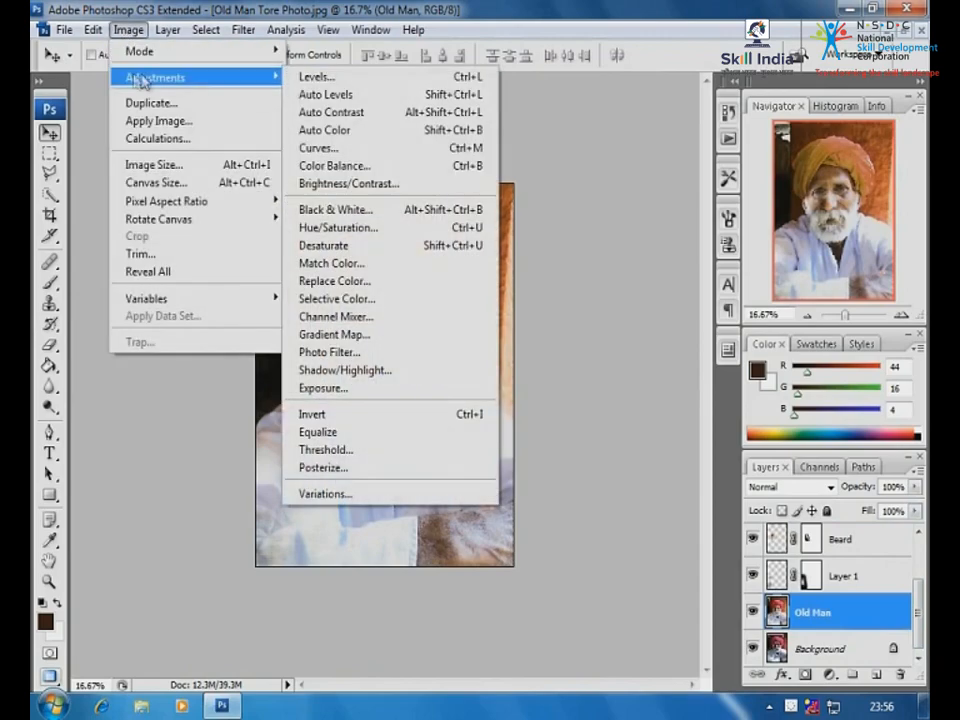
click(360, 166)
click(660, 226)
drag(625, 232, 645, 224)
drag(638, 246, 626, 250)
mouse_move(638, 201)
mouse_down()
mouse_move(600, 204)
mouse_move(620, 201)
mouse_up()
drag(629, 252, 643, 226)
drag(620, 201, 583, 205)
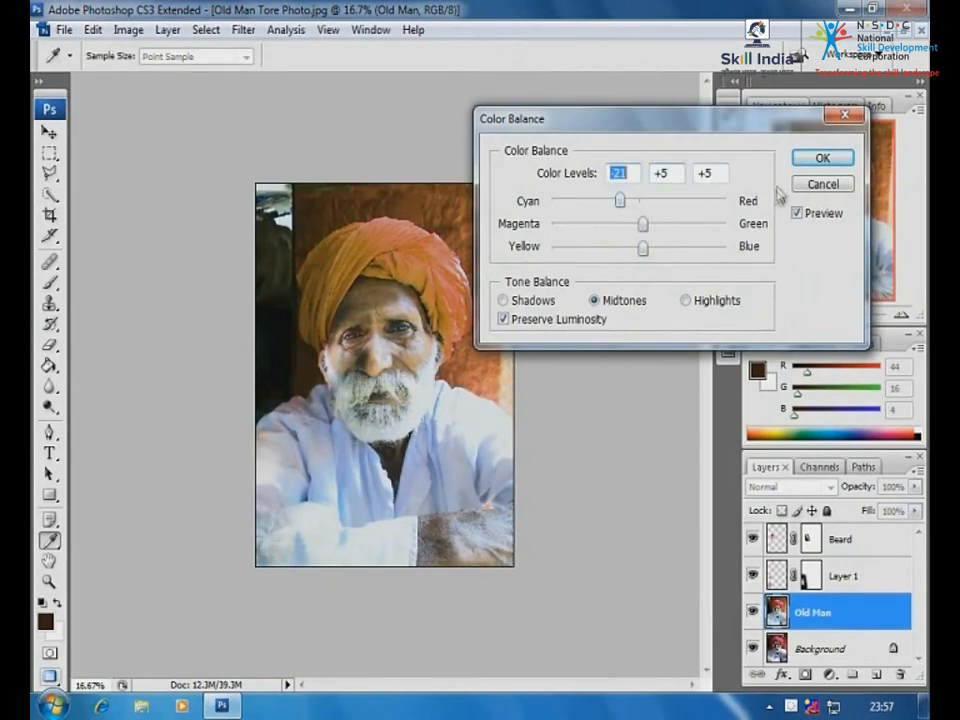
key(Return)
key(v)
- Adjust Brightness/Contrast on the Old Man layer with brightness at +17 and the contrast slightly reduced
click(128, 30)
mouse_move(143, 80)
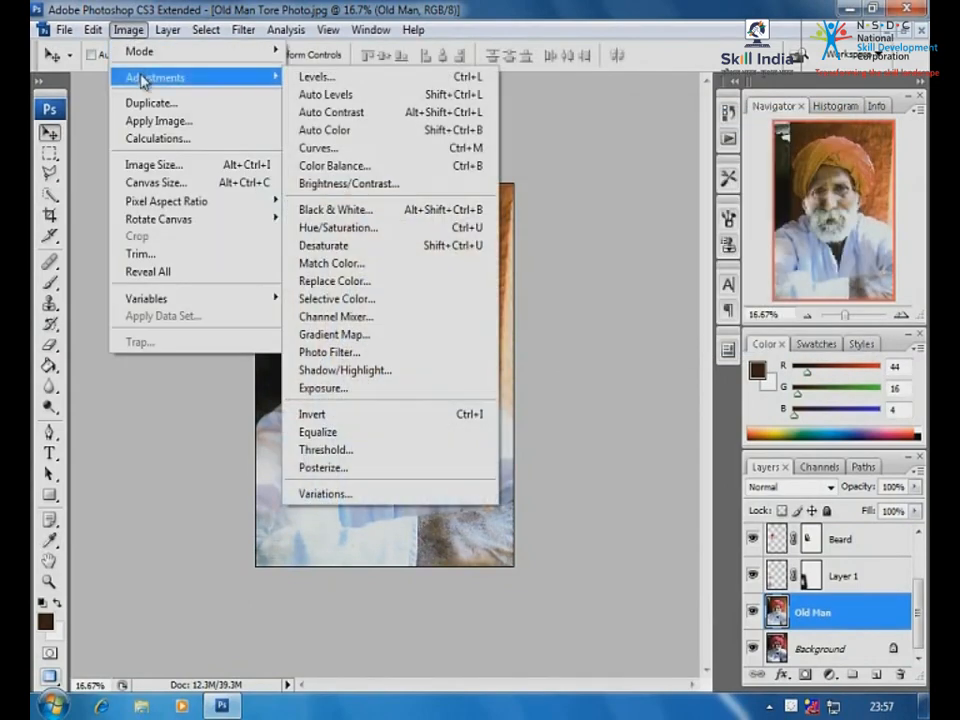
click(362, 183)
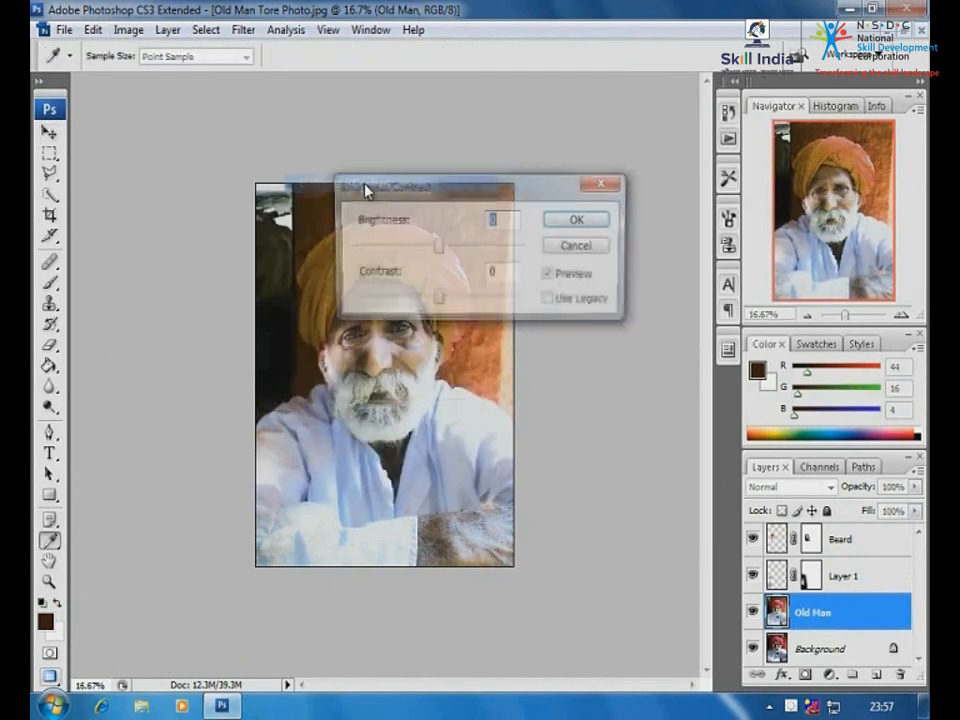
drag(466, 205, 608, 120)
drag(580, 214, 609, 215)
mouse_move(579, 163)
mouse_down()
mouse_move(537, 165)
mouse_move(606, 161)
mouse_move(564, 166)
mouse_move(575, 166)
mouse_up()
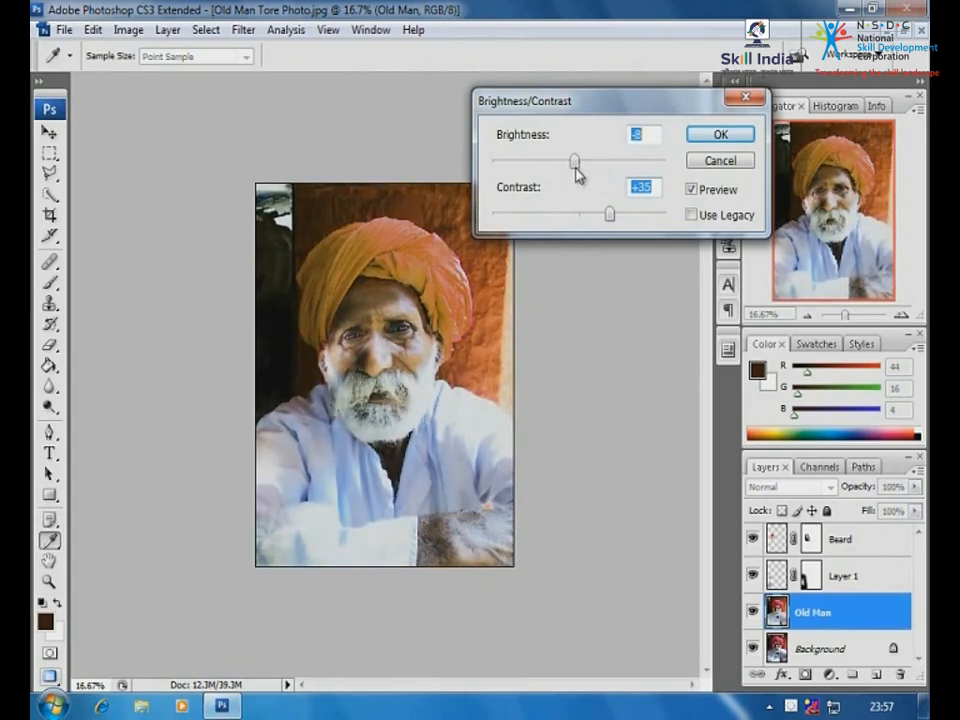
drag(607, 216, 583, 216)
mouse_move(574, 160)
mouse_down()
mouse_move(561, 167)
mouse_move(588, 168)
mouse_up()
drag(582, 216, 594, 219)
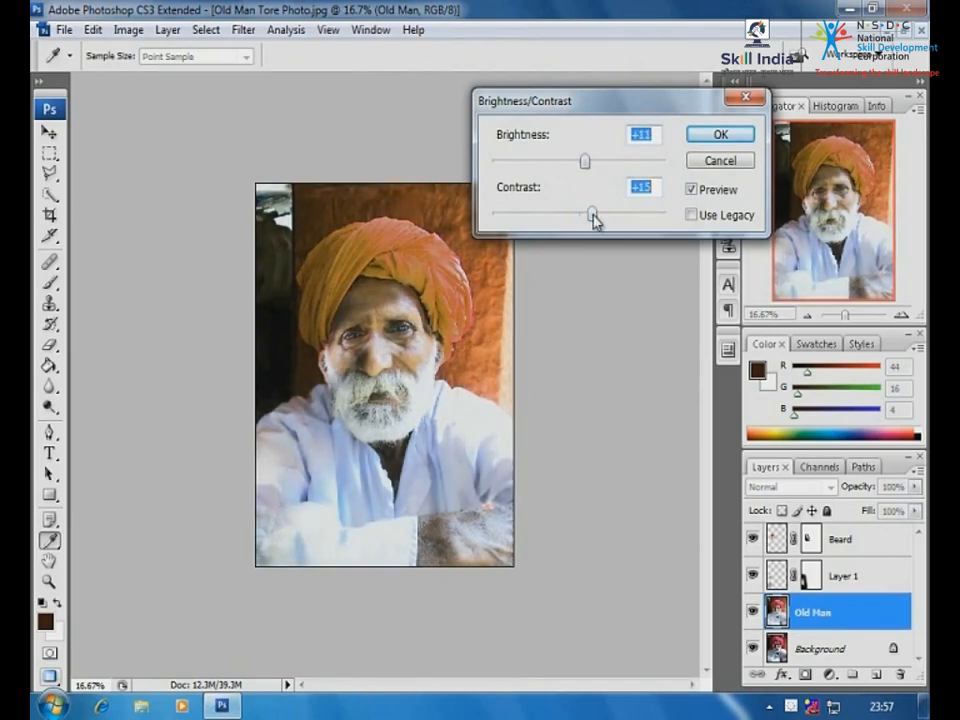
mouse_move(585, 164)
mouse_down()
mouse_move(561, 165)
mouse_move(590, 170)
mouse_up()
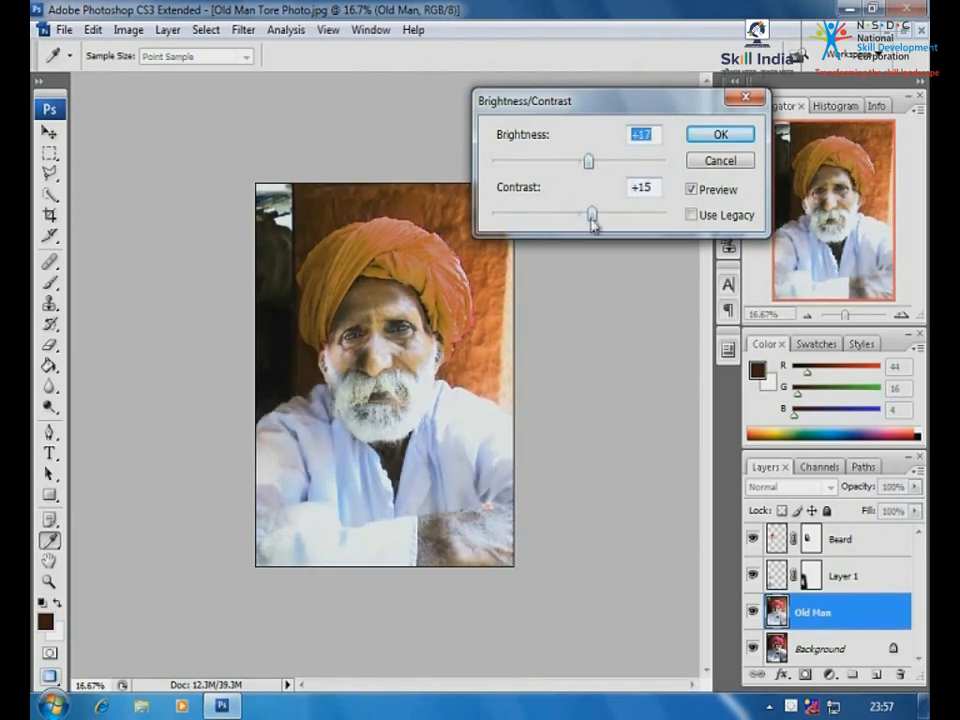
drag(594, 220, 576, 218)
click(702, 138)
key(v)
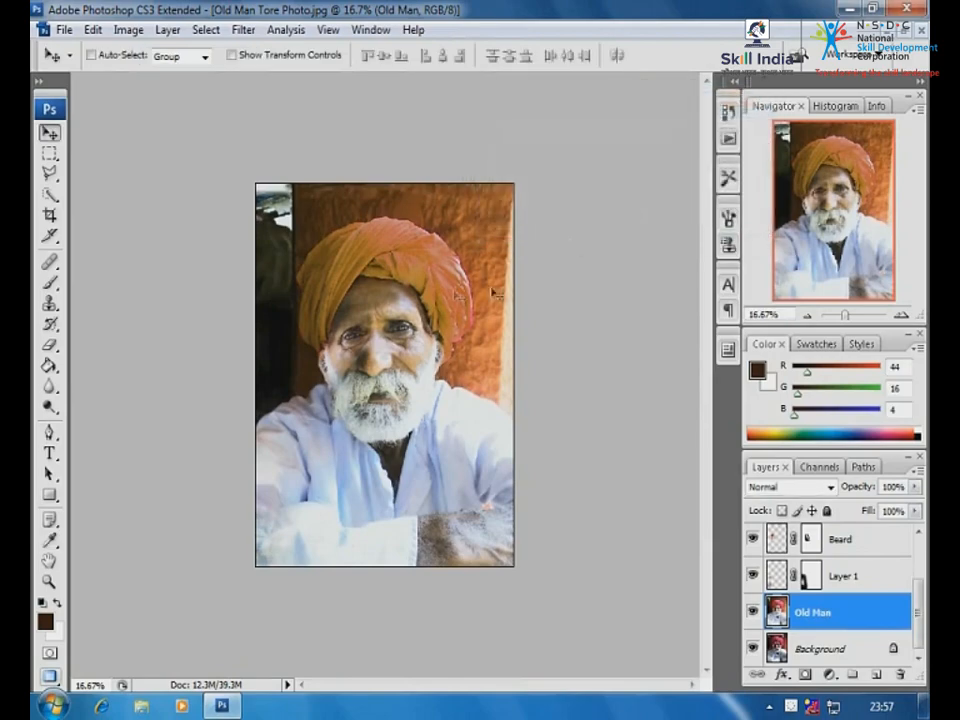
- Select all layers from Turban down to Old Man and create a new layer group above them
drag(284, 203, 596, 523)
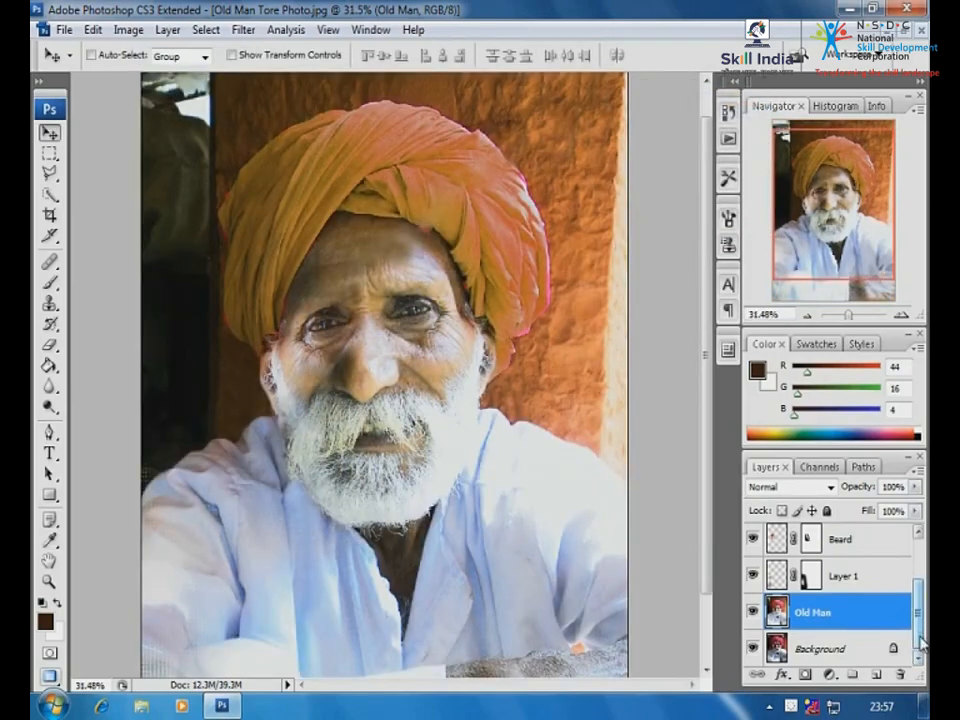
scroll(918, 640, up, 2)
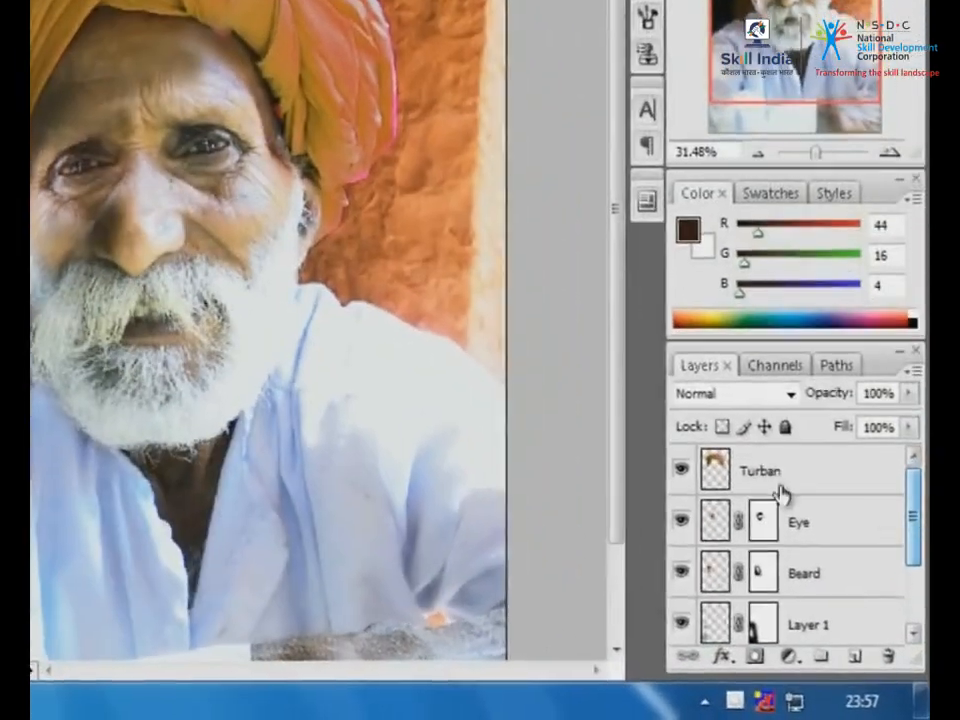
click(810, 541)
drag(917, 497, 917, 574)
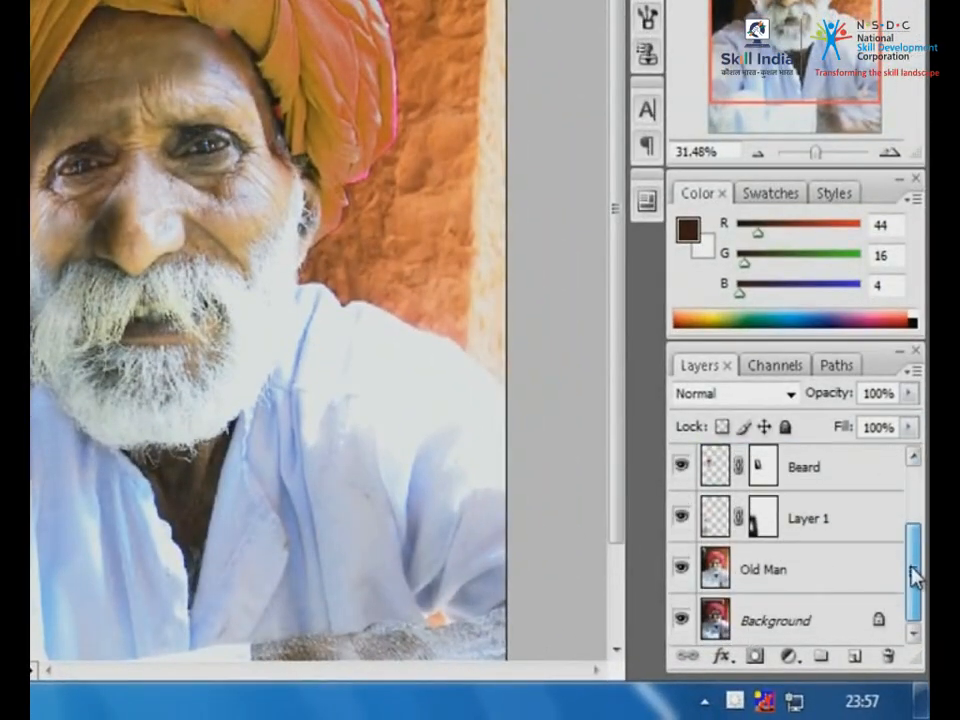
shift+click(793, 575)
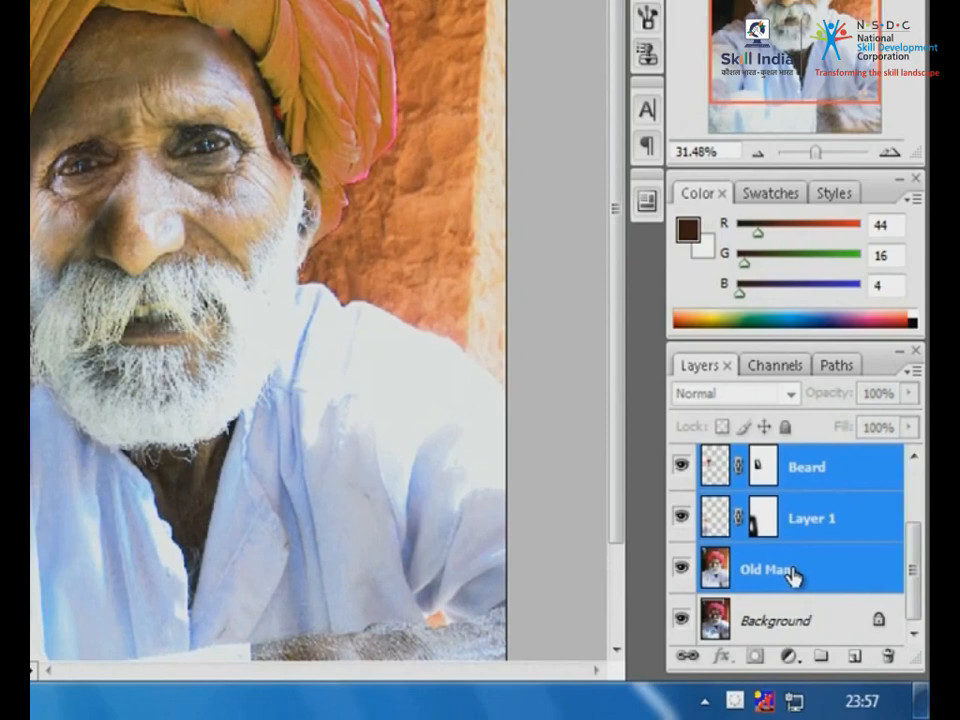
click(821, 656)
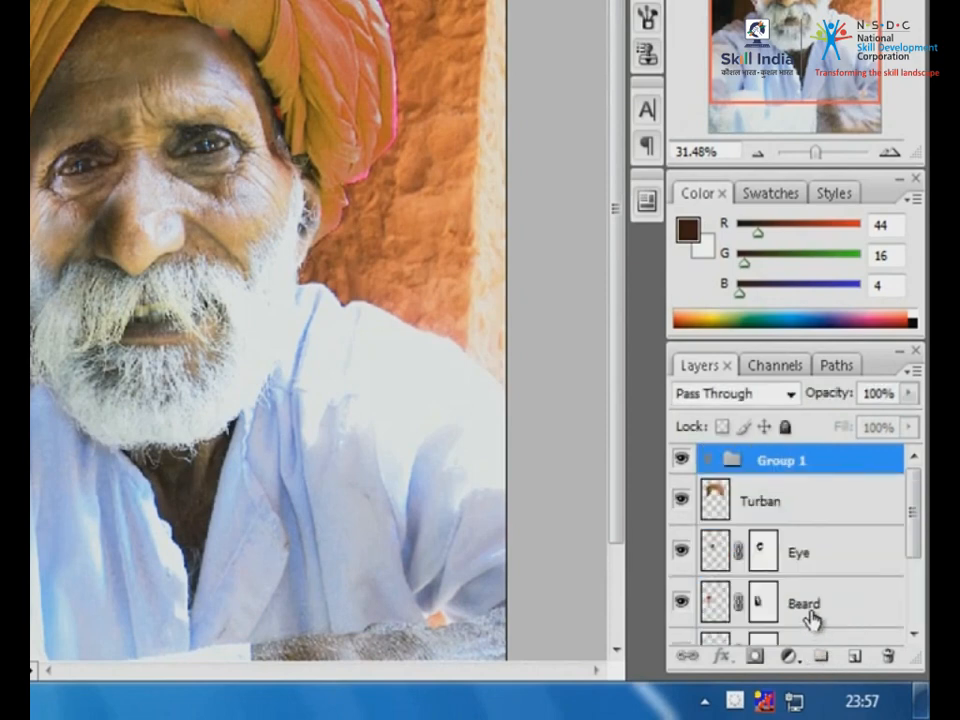
- Move the layers from Turban down to Old Man into Group 1 and collapse the group
click(709, 462)
click(750, 500)
scroll(790, 552, down, 3)
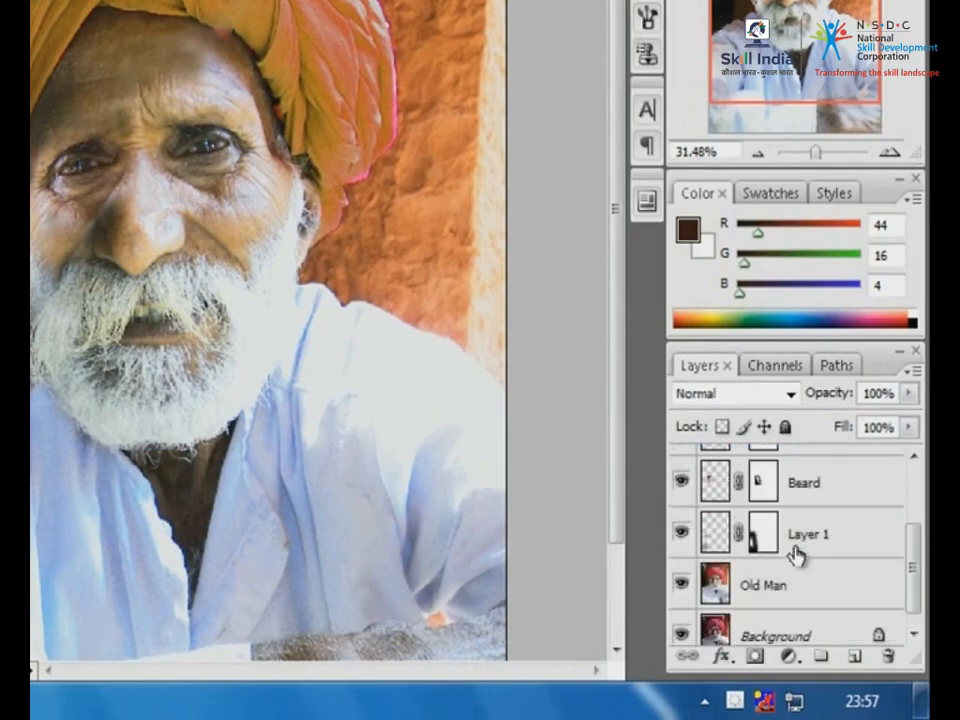
shift+click(790, 582)
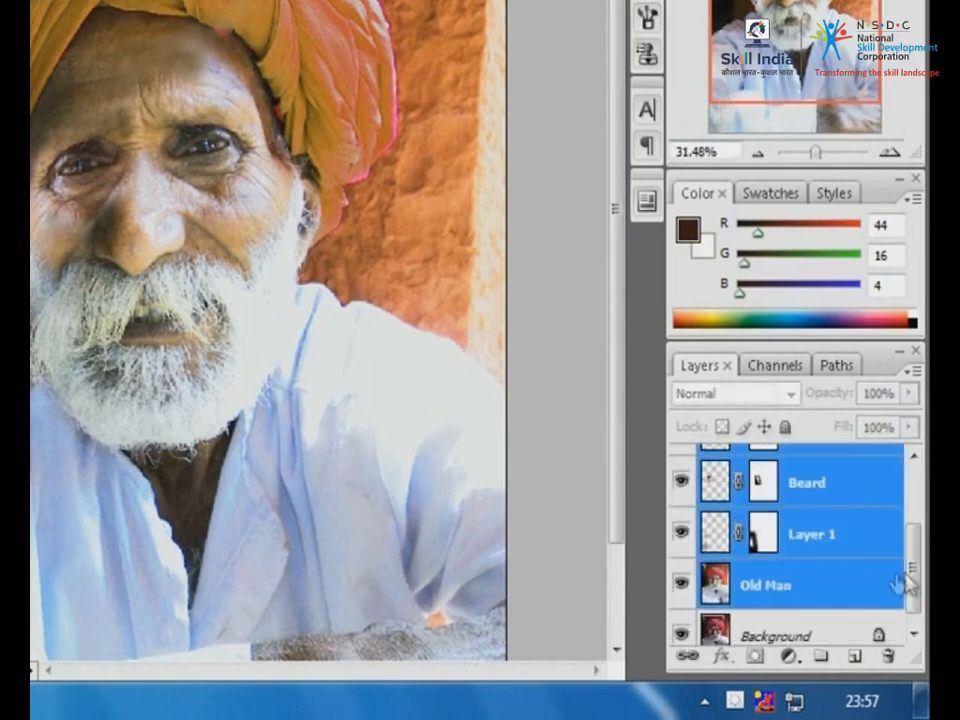
drag(916, 585, 915, 506)
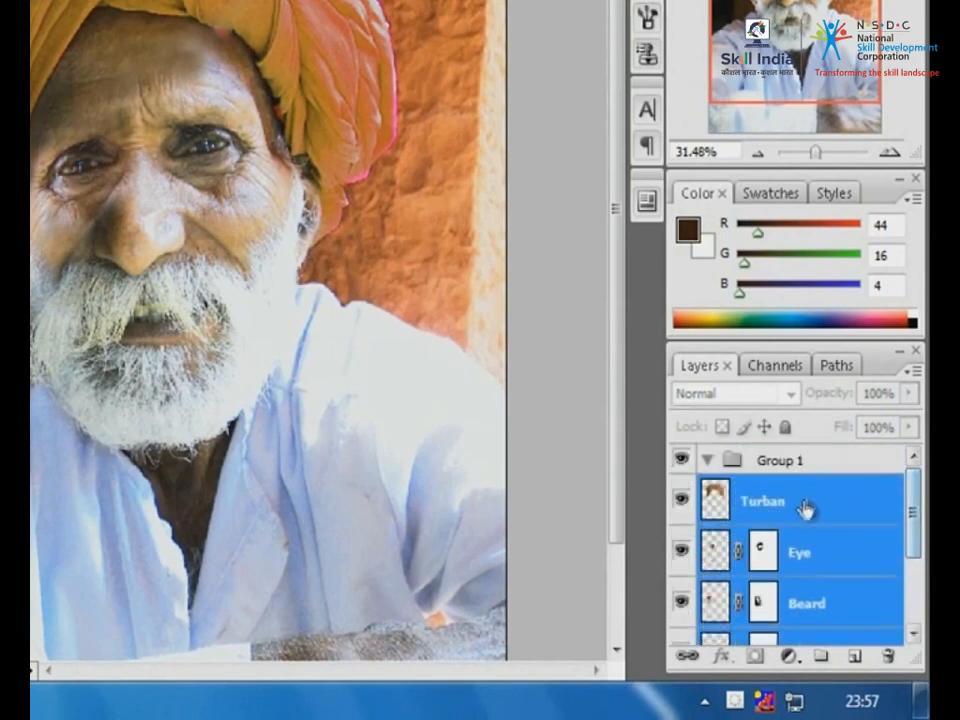
drag(806, 506, 795, 463)
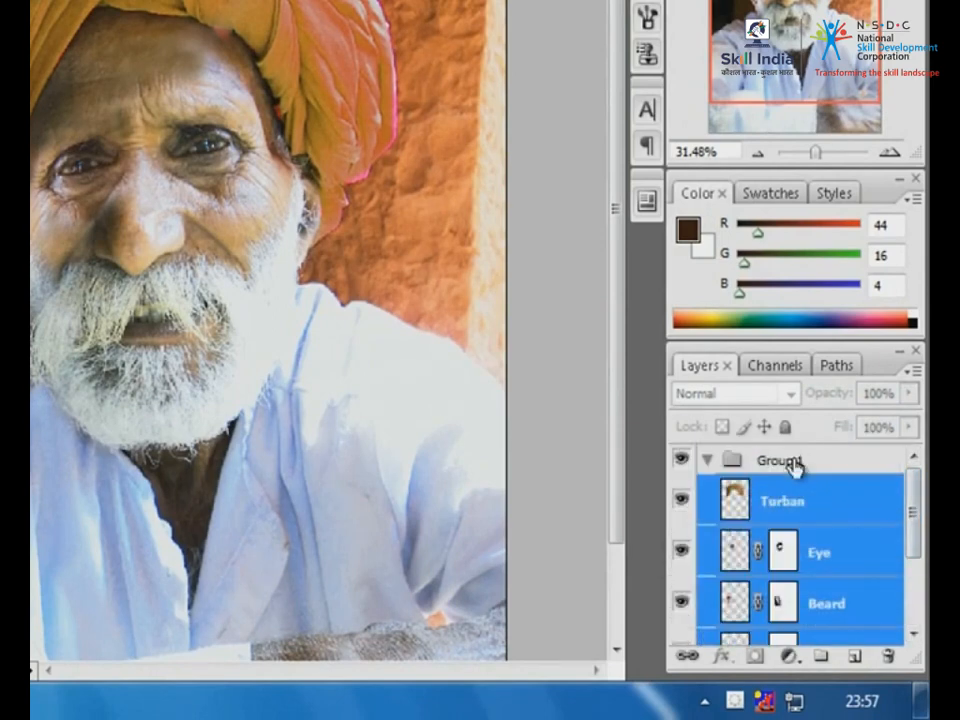
click(709, 461)
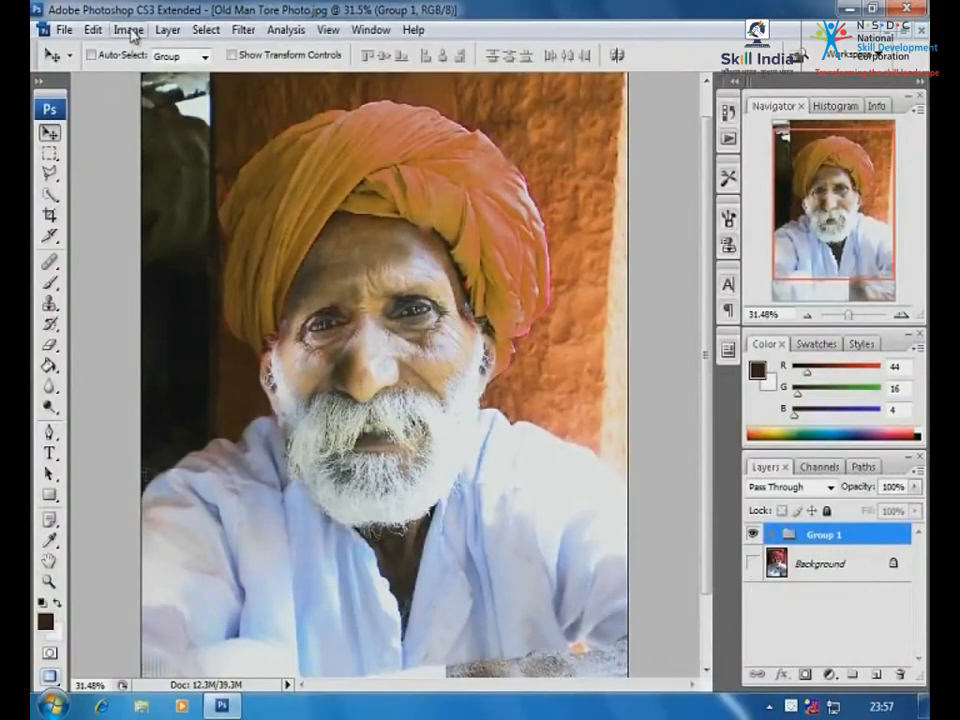
- Try merging Group 1 into a single layer and undo the merge
click(166, 30)
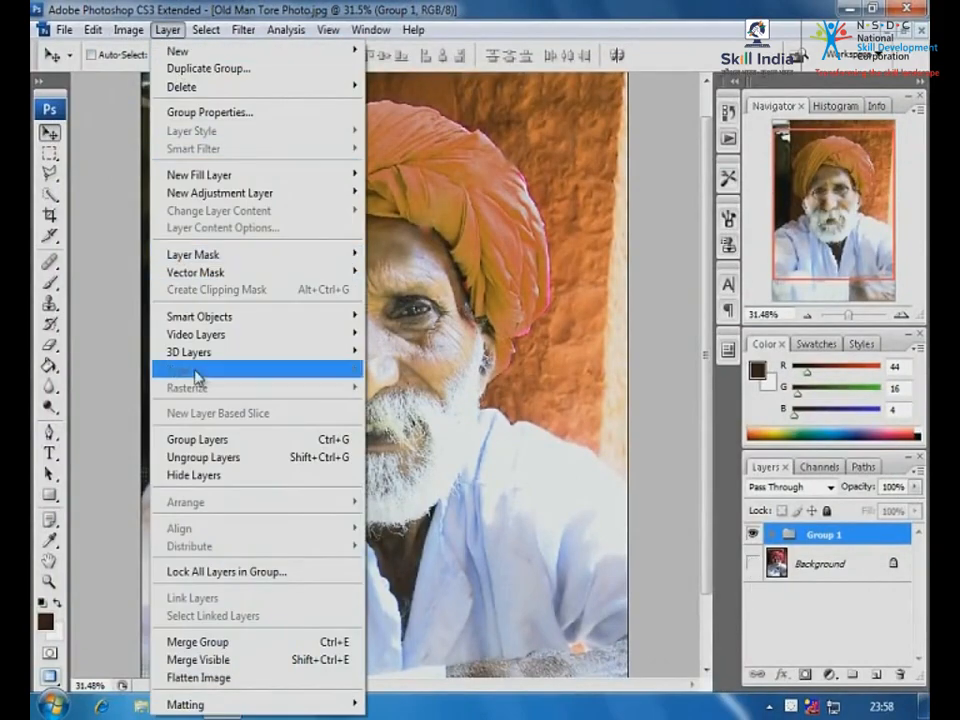
click(215, 648)
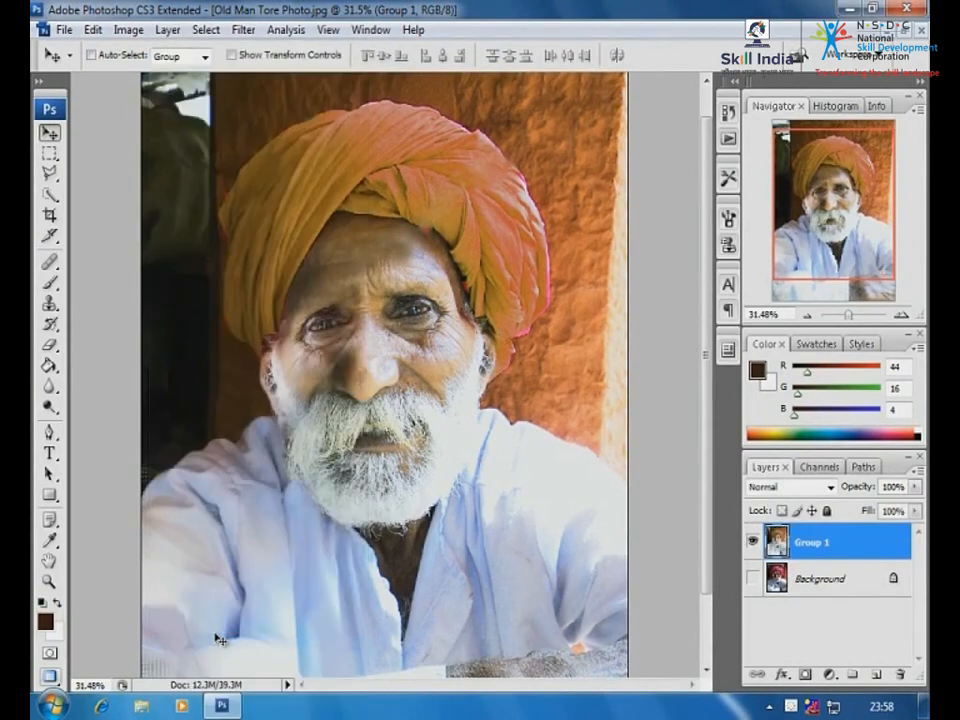
key(ctrl+z)
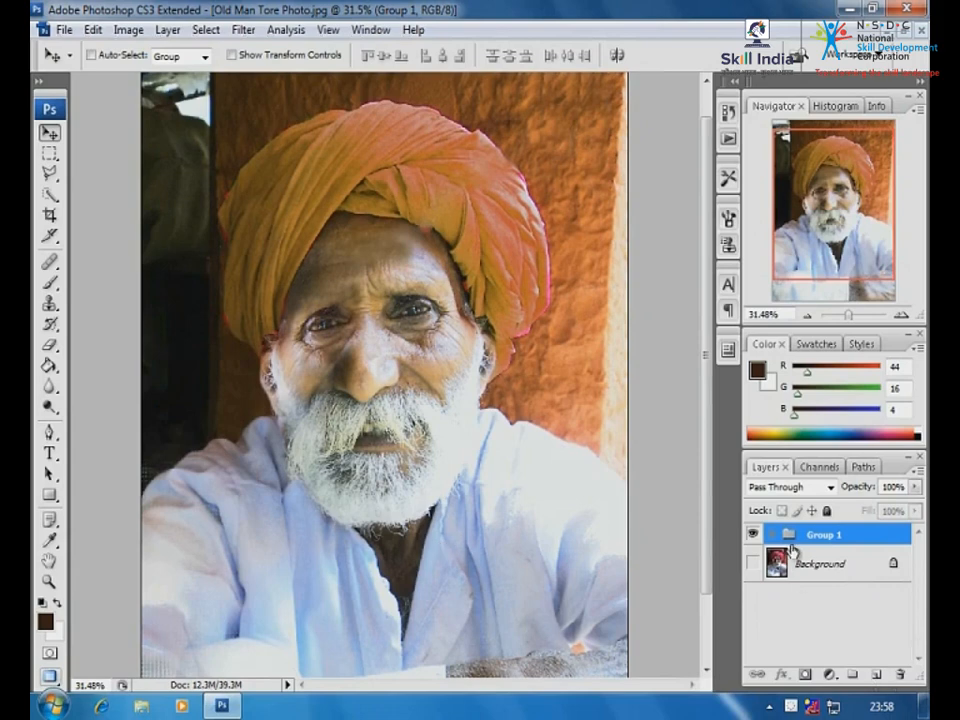
- Merge Group 1 into a single layer above the Background
scroll(321, 178, up, 3)
ctrl+click(380, 365)
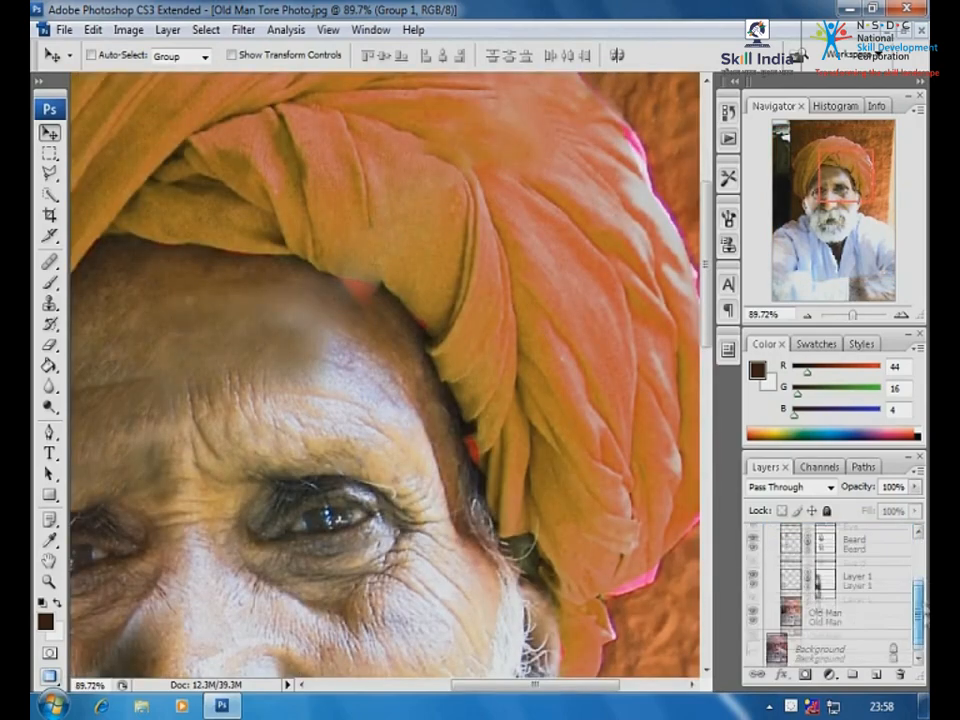
scroll(918, 610, up, 2)
scroll(918, 610, down, 2)
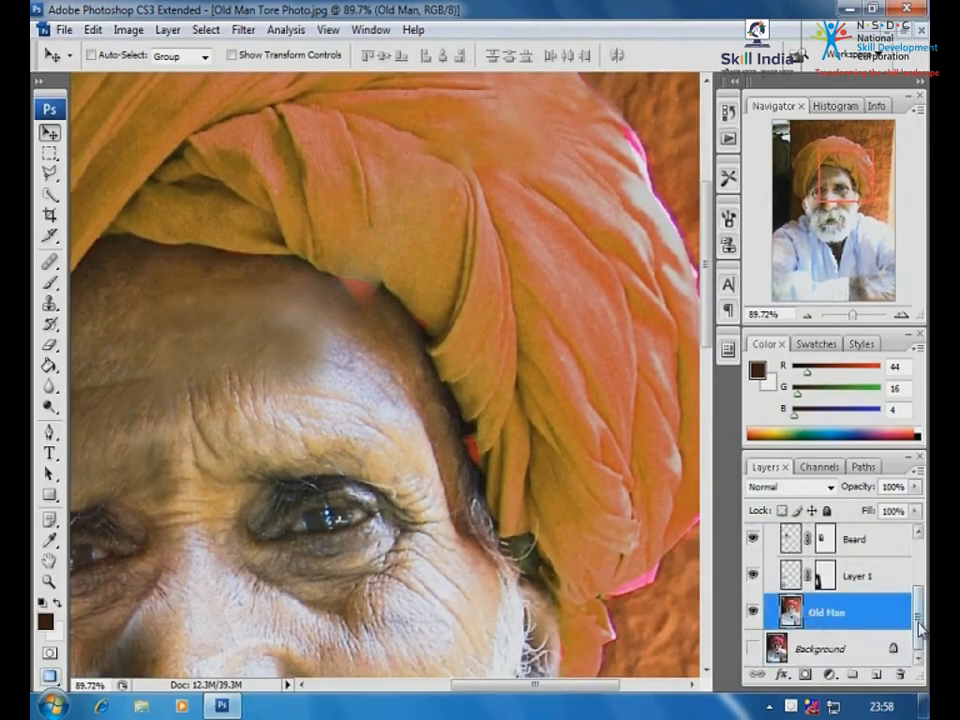
click(772, 537)
click(918, 468)
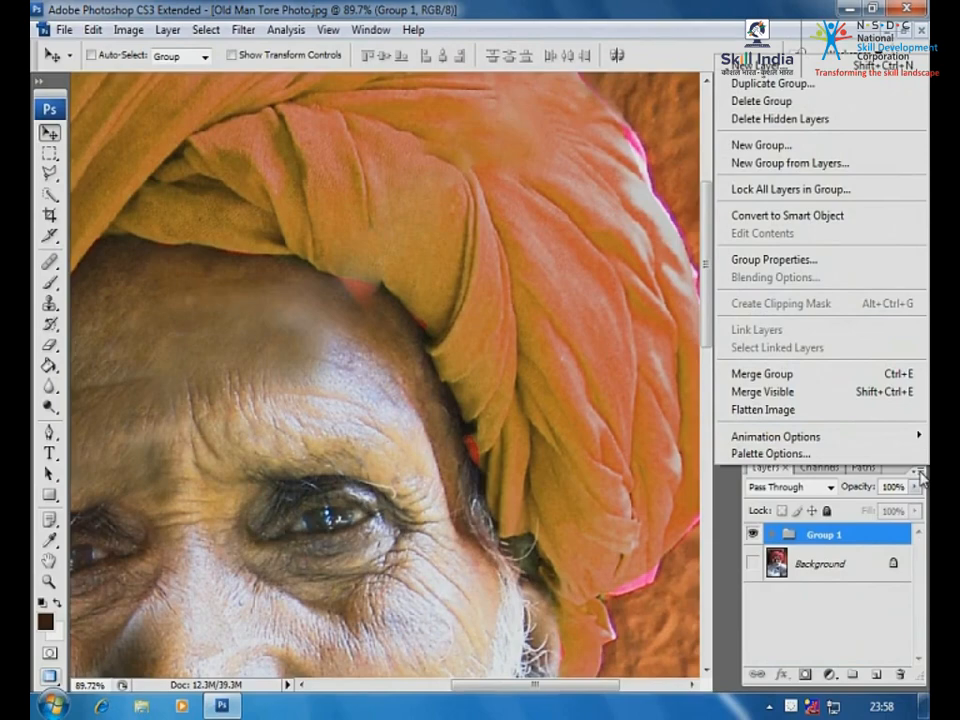
click(806, 375)
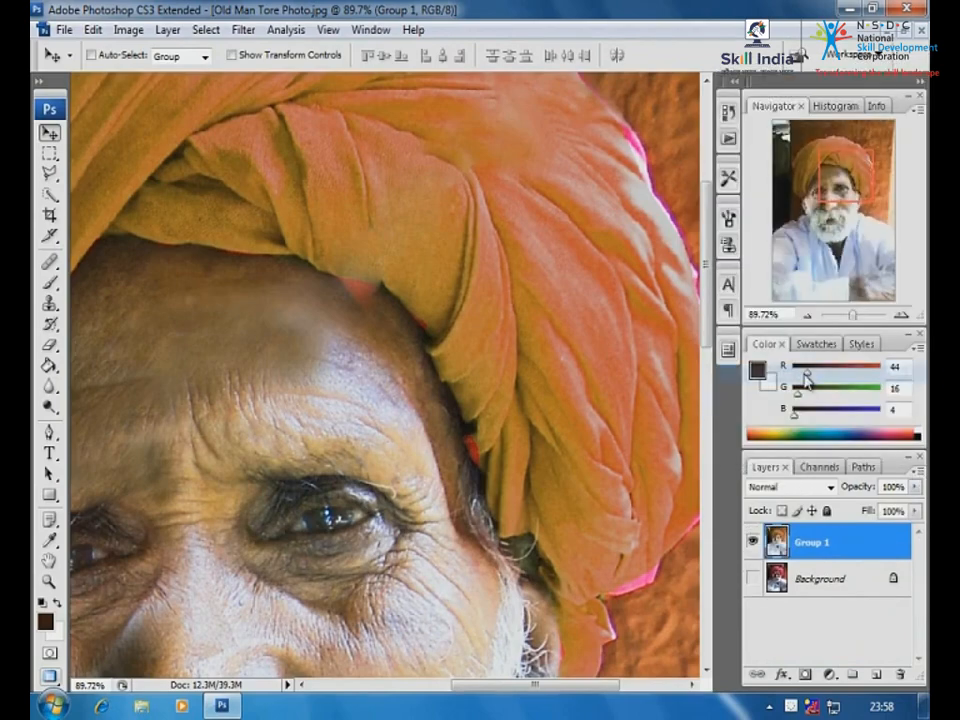
- Clone nearby skin and turban over the red patches along the turban's lower edge above the forehead, using a 30 px Clone Stamp brush
scroll(377, 386, down, 2)
scroll(391, 308, up, 3)
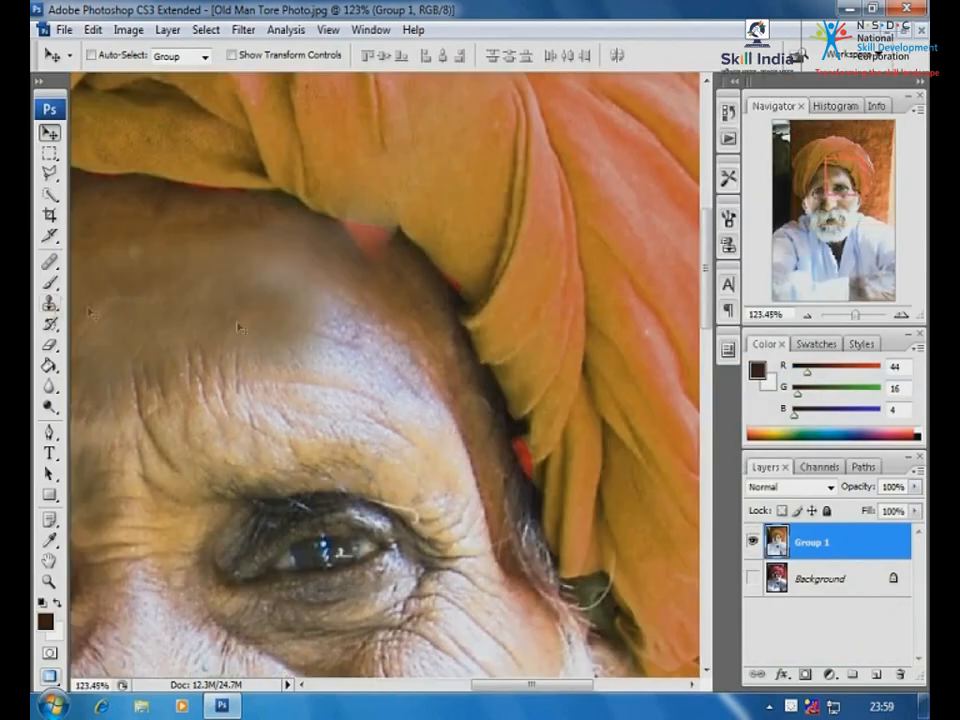
key(s)
scroll(435, 410, up, 3)
key(bracketleft)
key(bracketleft)
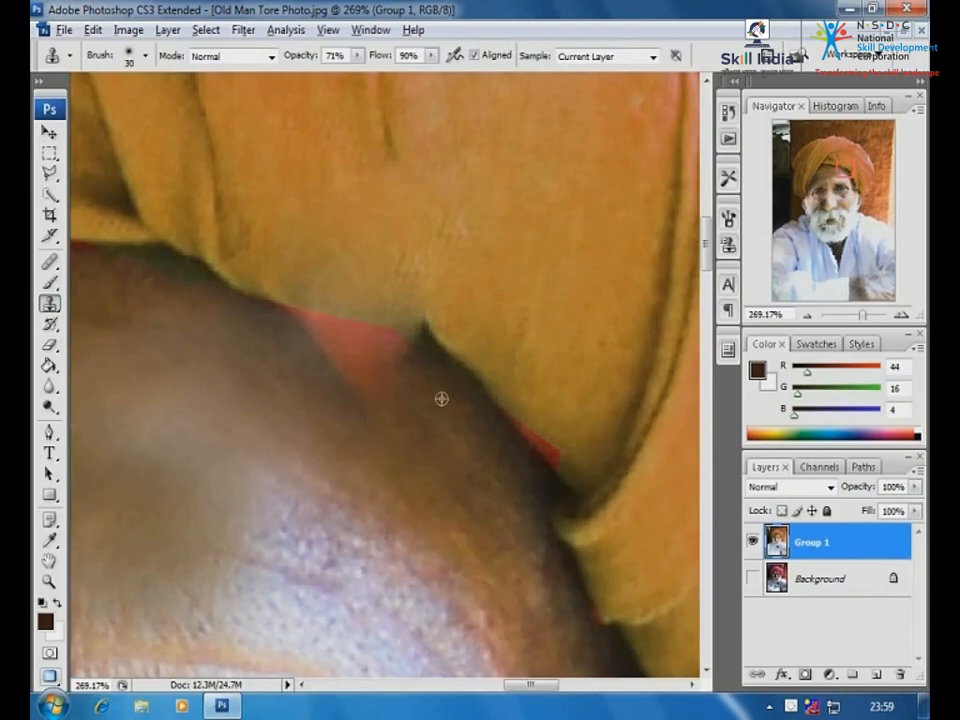
alt+click(441, 399)
mouse_move(392, 347)
mouse_down()
mouse_move(362, 373)
mouse_move(310, 326)
mouse_move(358, 371)
mouse_up()
alt+click(153, 305)
alt+click(635, 440)
drag(546, 438, 532, 420)
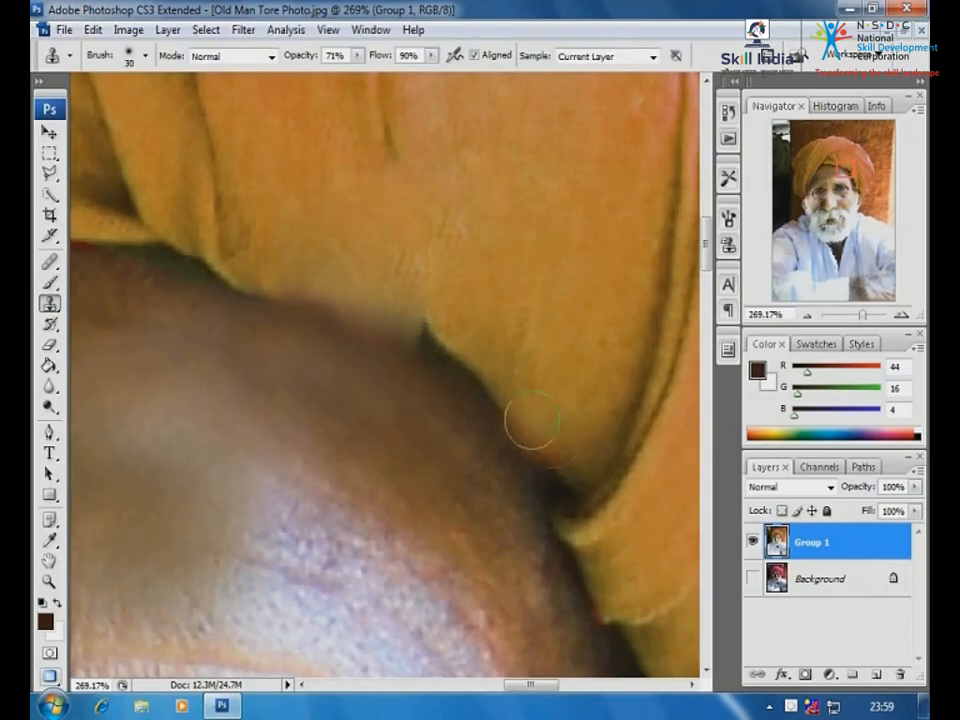
- Lower the Clone Stamp's flow to 40%
scroll(395, 425, down, 3)
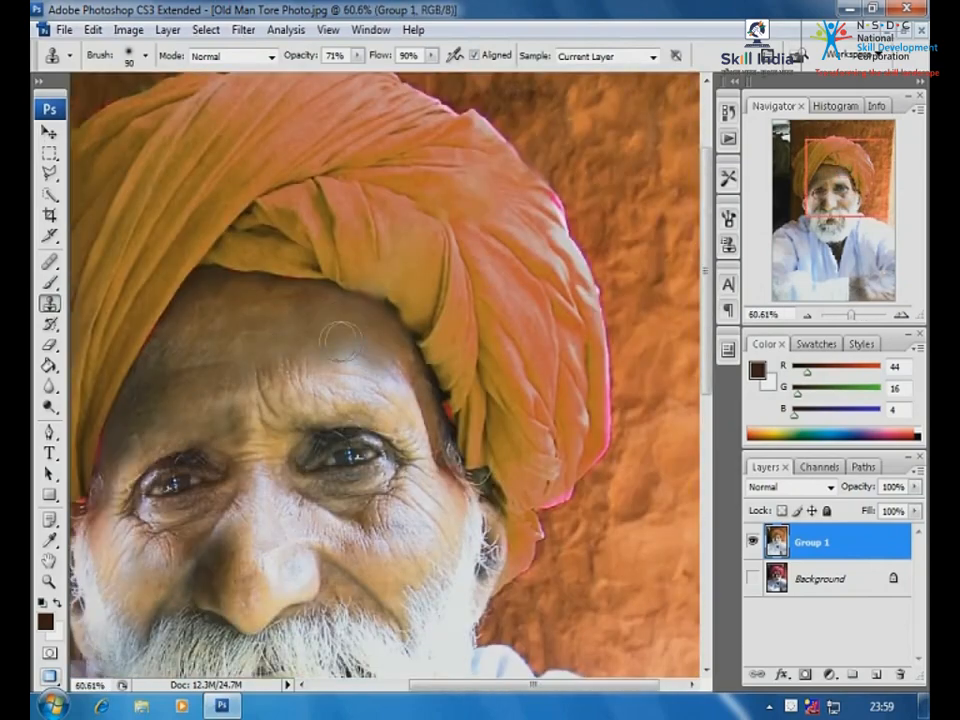
scroll(355, 350, down, 1)
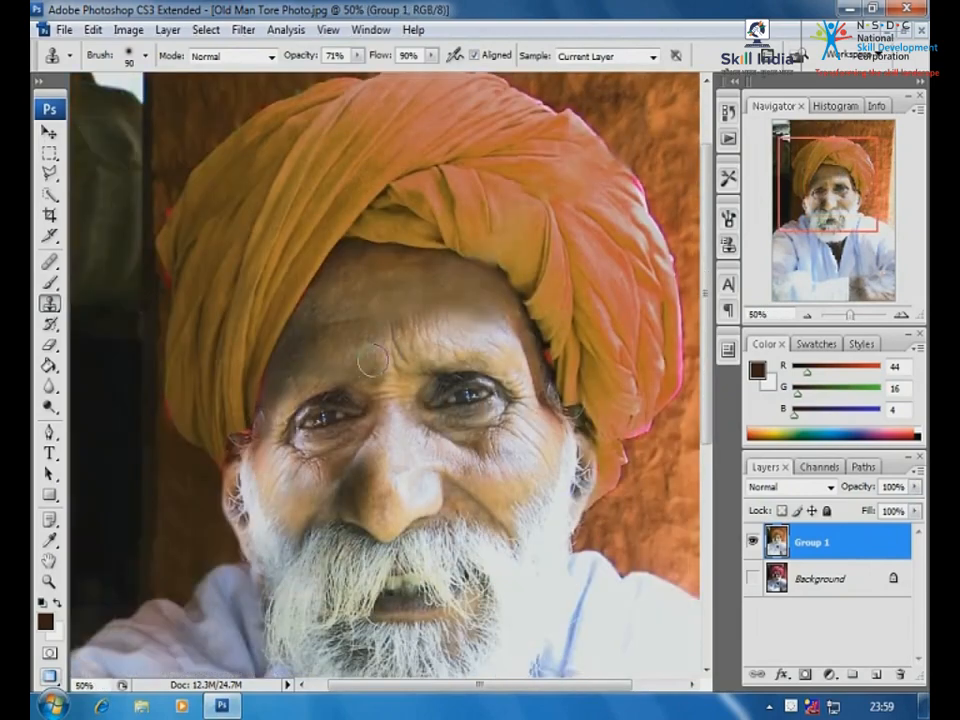
scroll(434, 335, down, 1)
scroll(360, 434, up, 3)
click(431, 56)
drag(431, 74, 387, 74)
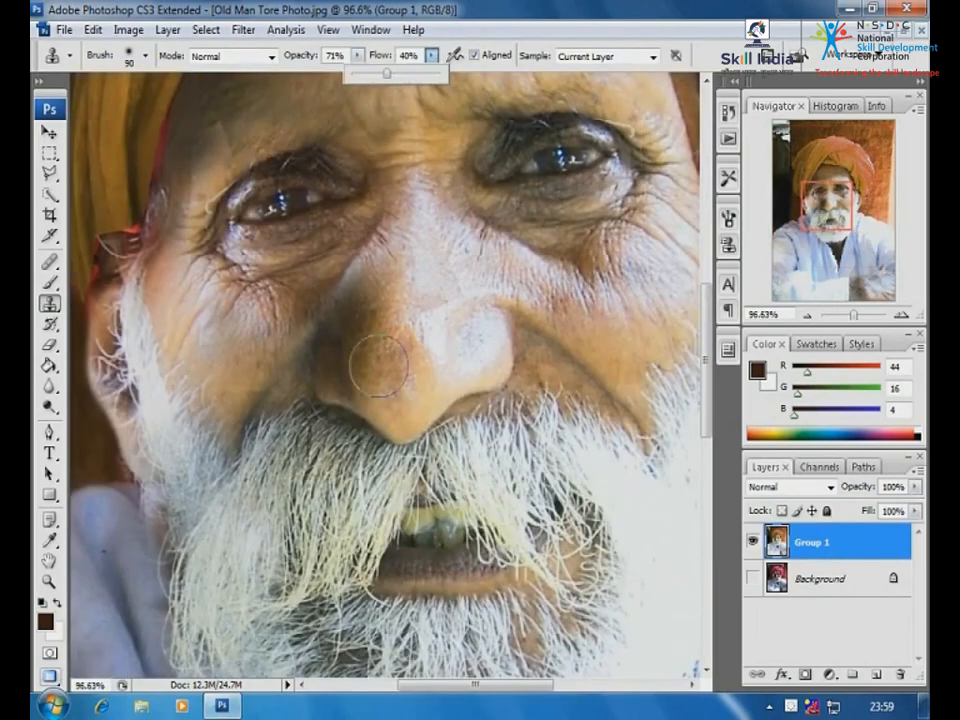
scroll(400, 340, down, 2)
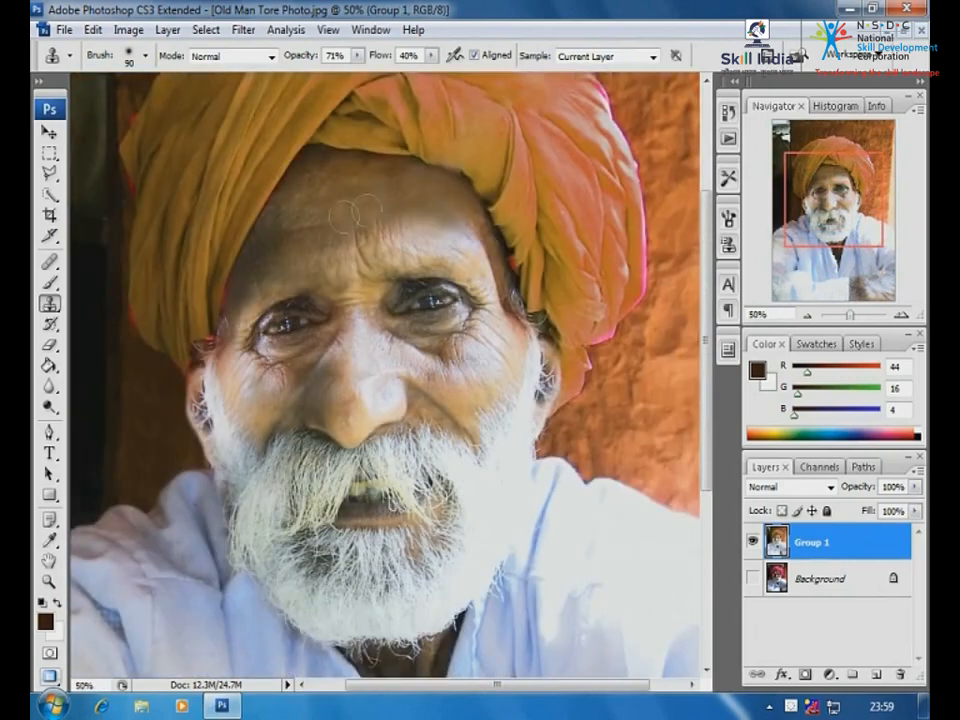
- Start the Reduce Noise filter on the merged layer in Advanced mode and set the Blue channel's strength to 10
scroll(360, 250, down, 2)
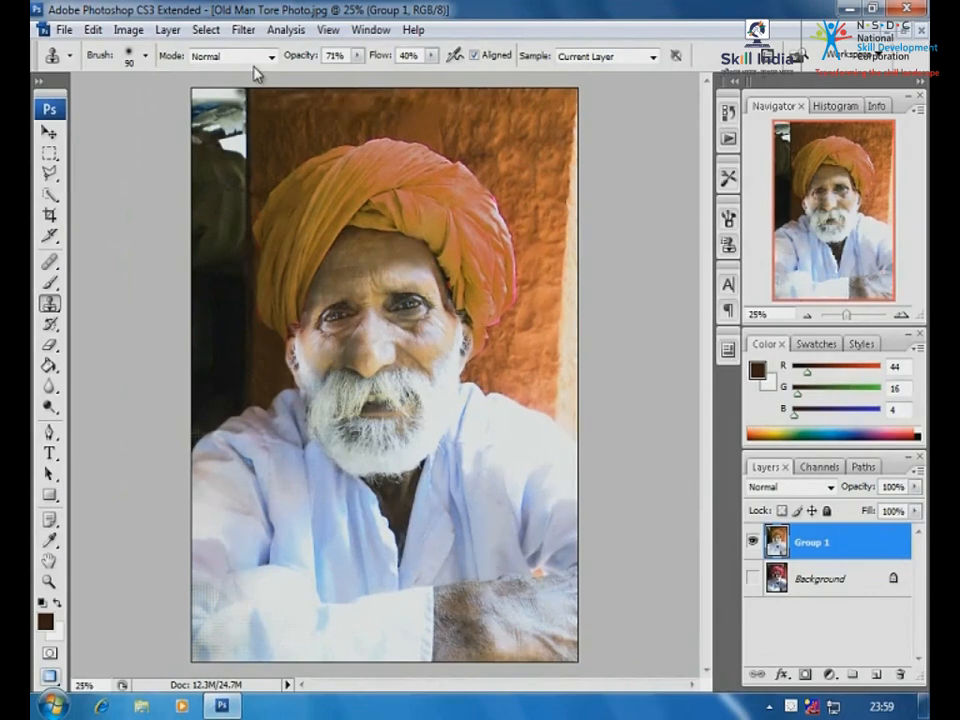
click(249, 38)
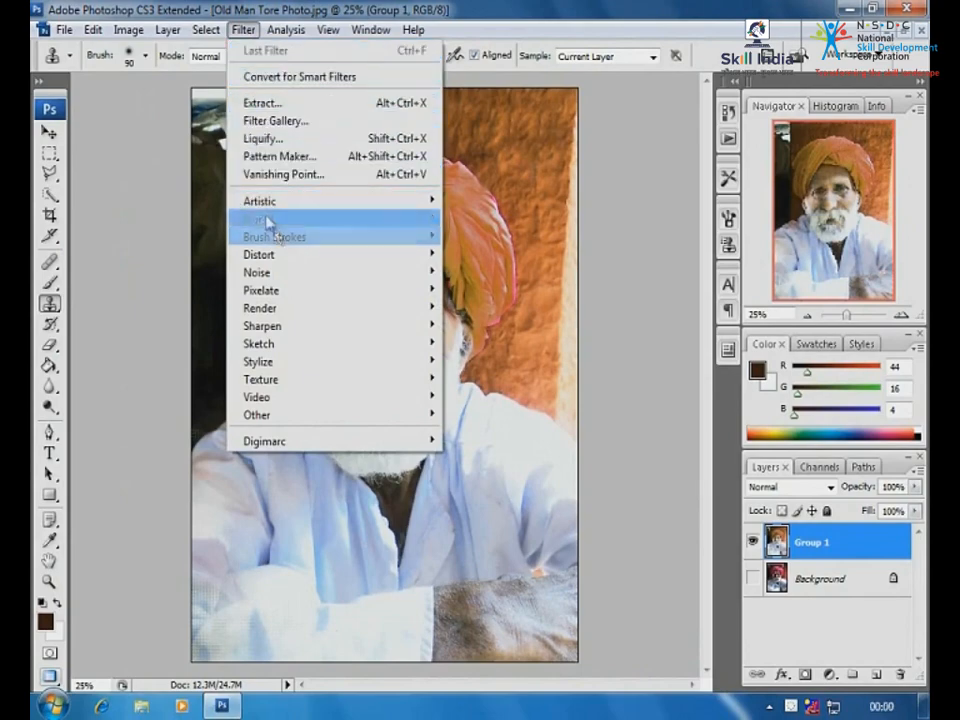
mouse_move(276, 276)
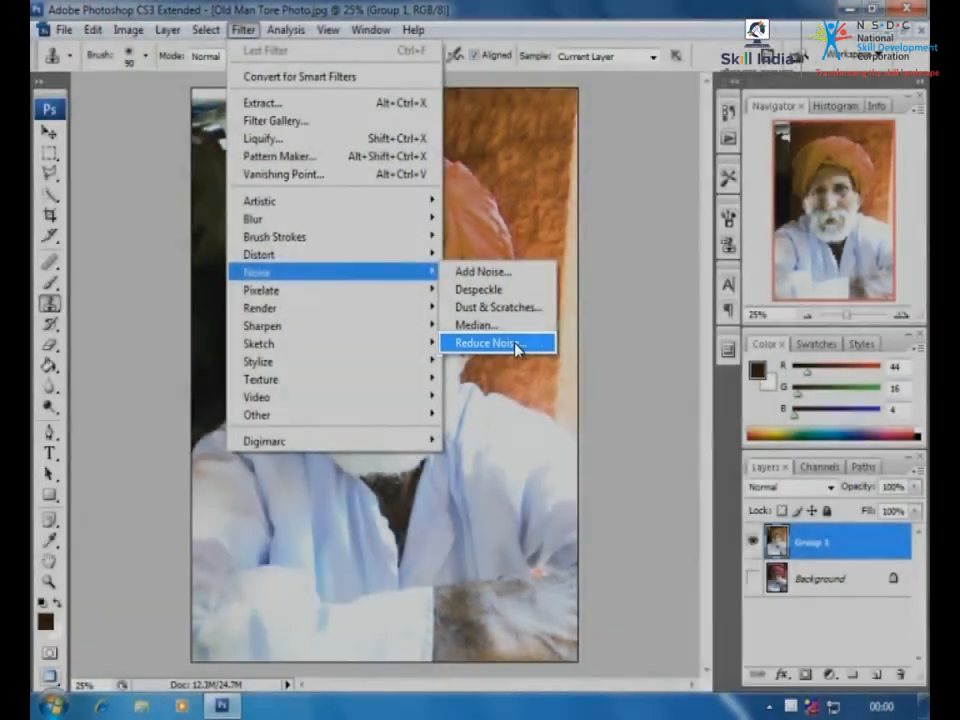
click(514, 343)
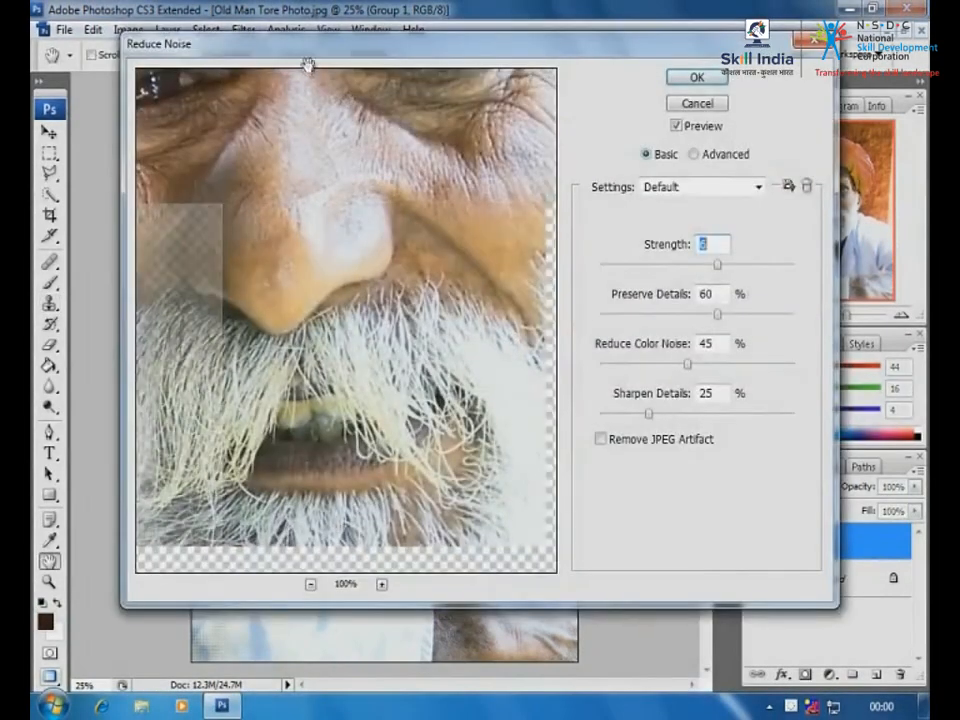
drag(312, 52, 375, 51)
click(753, 153)
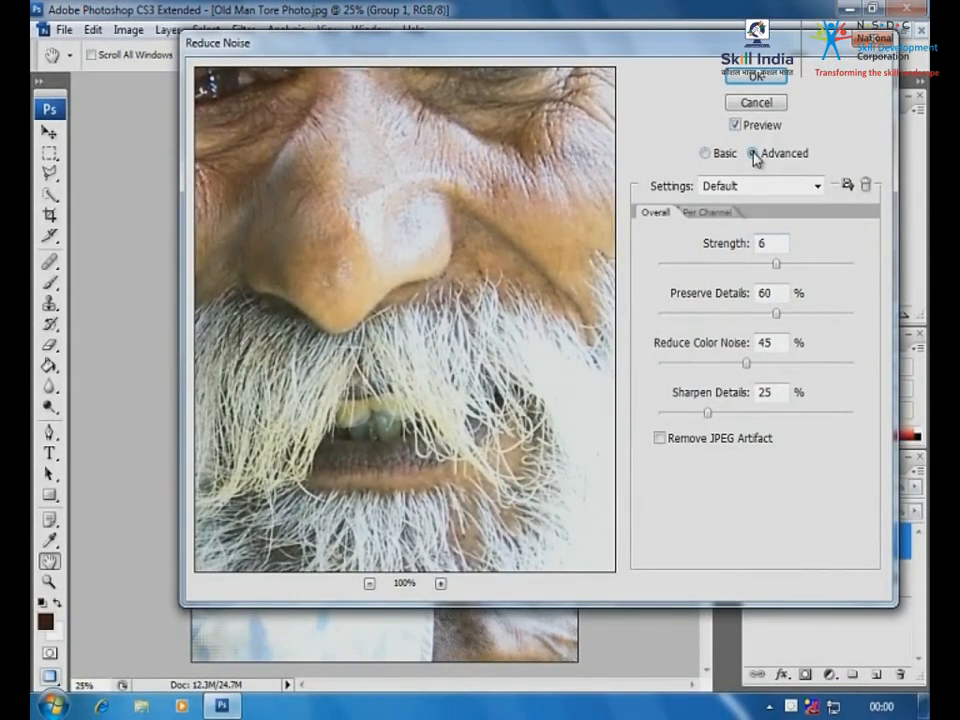
click(715, 213)
click(829, 447)
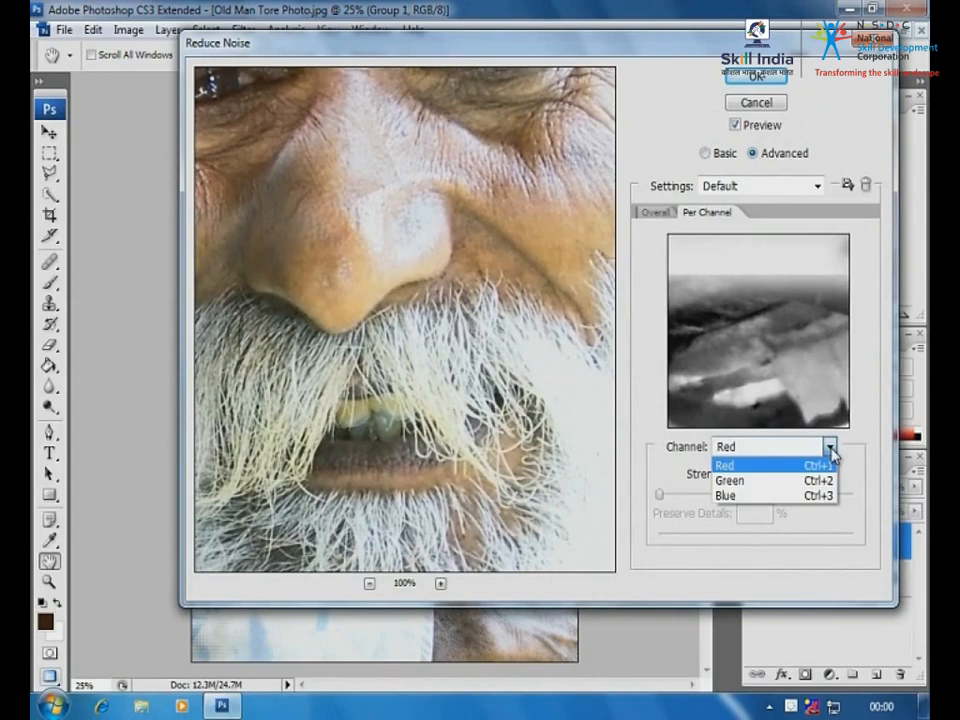
click(776, 500)
drag(716, 498, 851, 494)
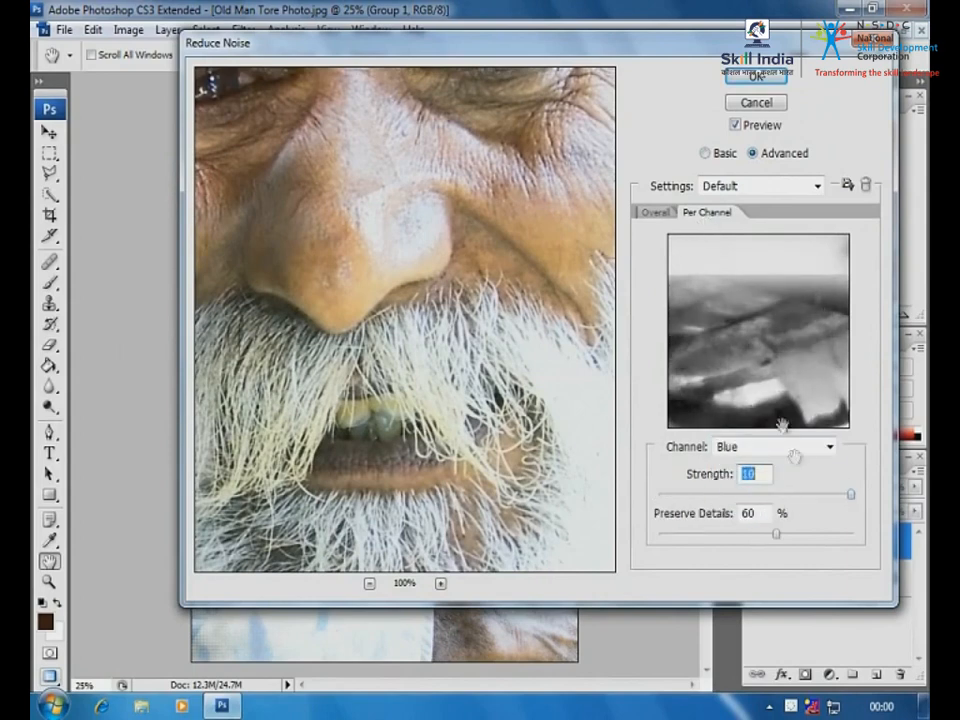
- Set the Red channel's noise reduction strength to 9 and Preserve Details to 12%
click(830, 447)
click(752, 467)
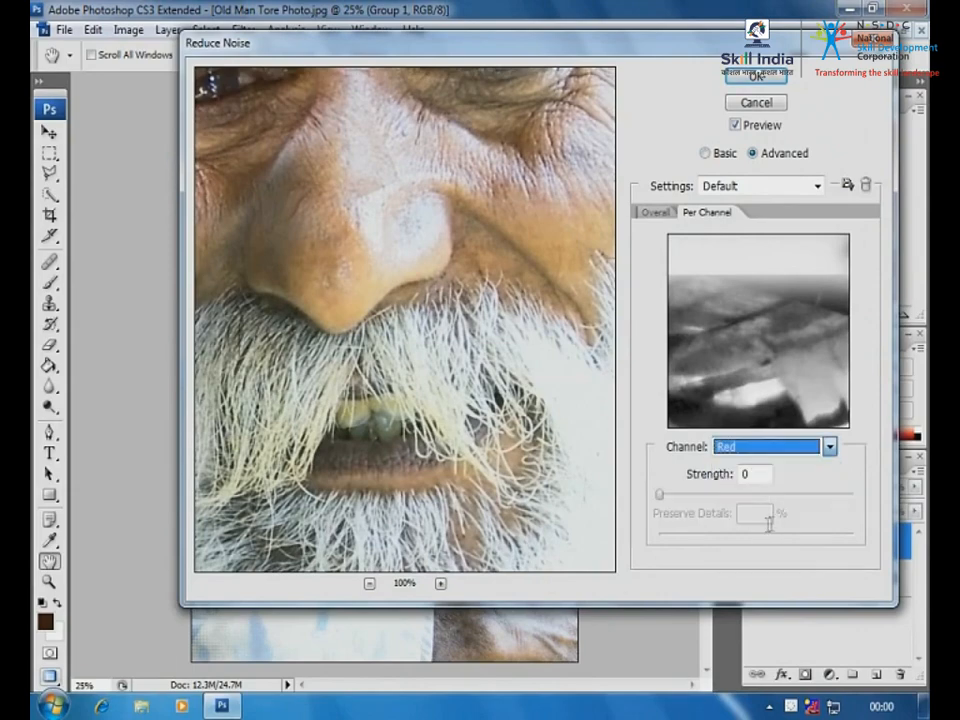
drag(659, 496, 757, 495)
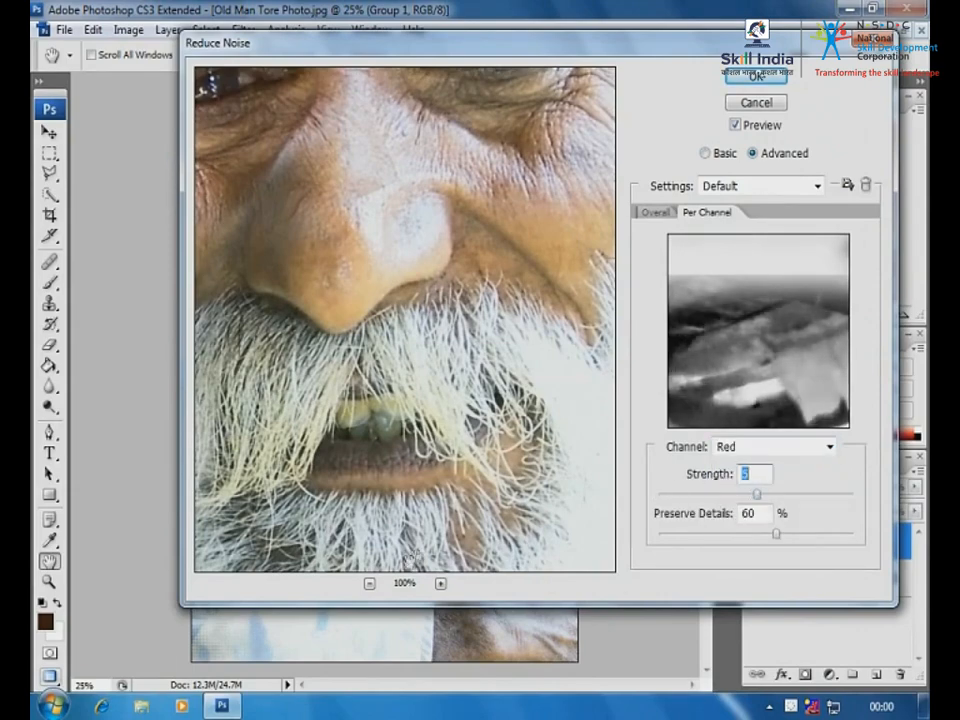
click(369, 584)
click(369, 584)
click(369, 584)
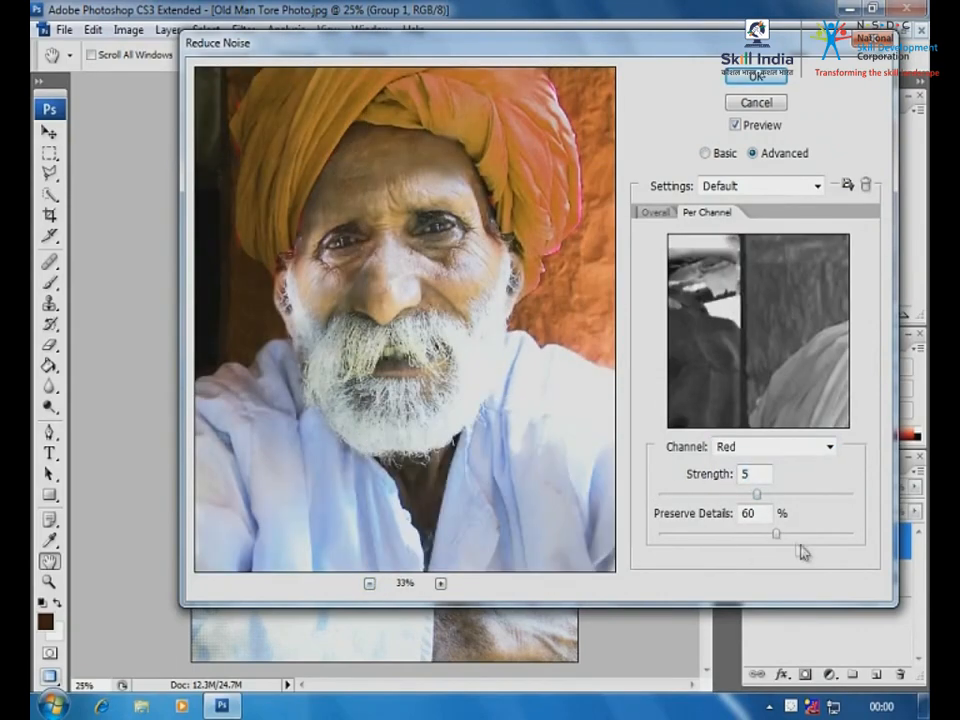
drag(776, 534, 686, 539)
drag(772, 497, 841, 496)
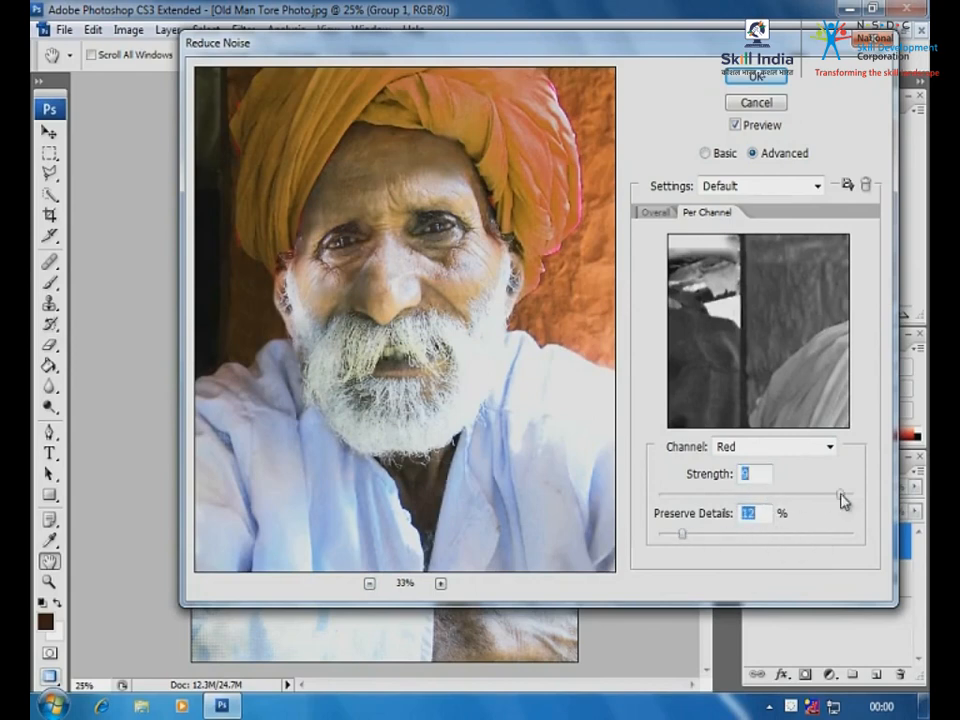
- Raise the Green channel's strength close to maximum, reduce its Preserve Details to a low value, and apply the noise reduction
click(830, 447)
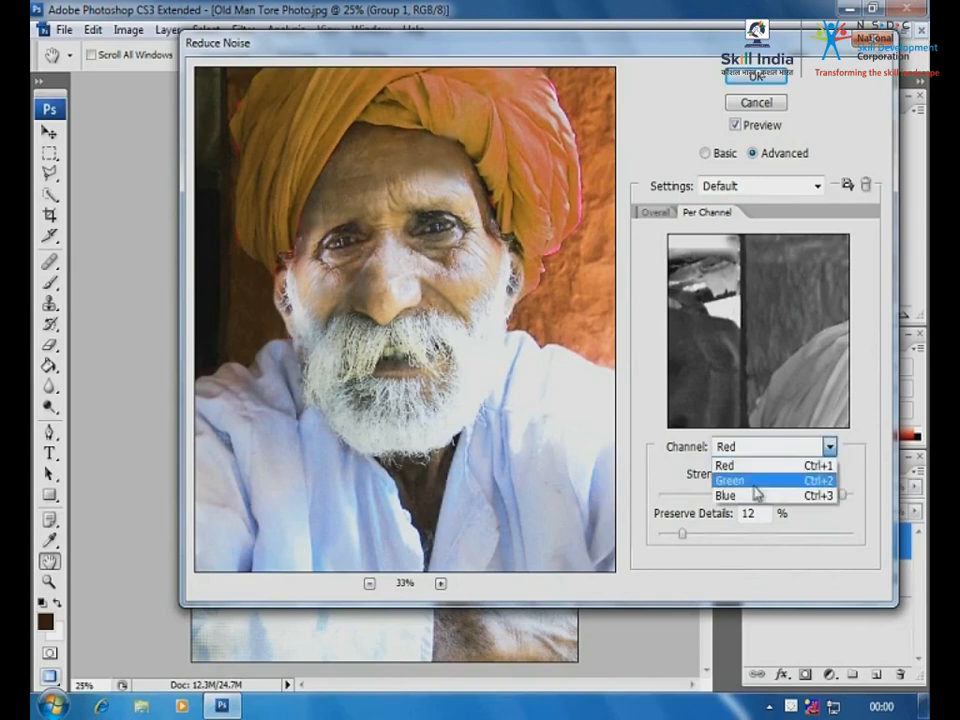
click(754, 480)
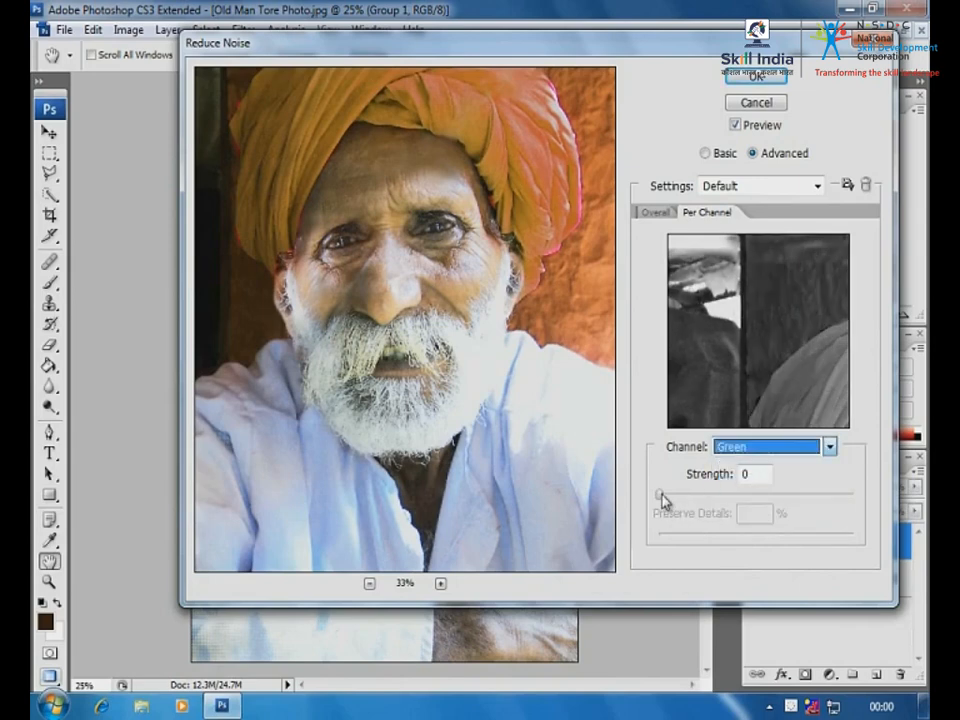
drag(660, 495, 849, 497)
drag(790, 537, 671, 540)
click(756, 77)
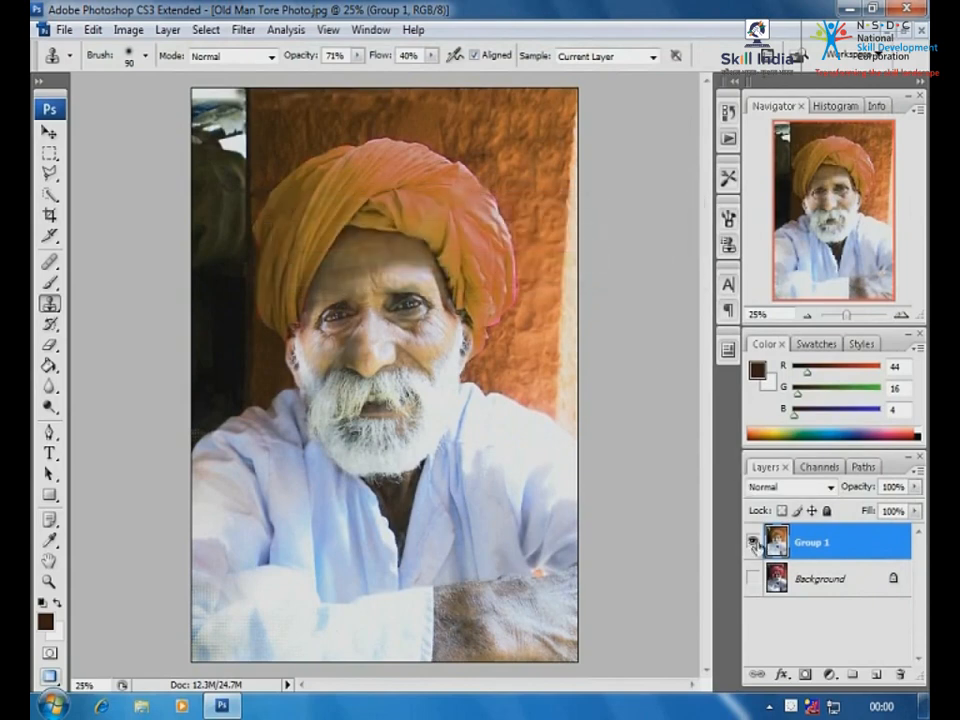
- Show the Background layer and toggle the Group 1 layer's visibility to compare the restoration with the original photo
click(754, 581)
click(753, 543)
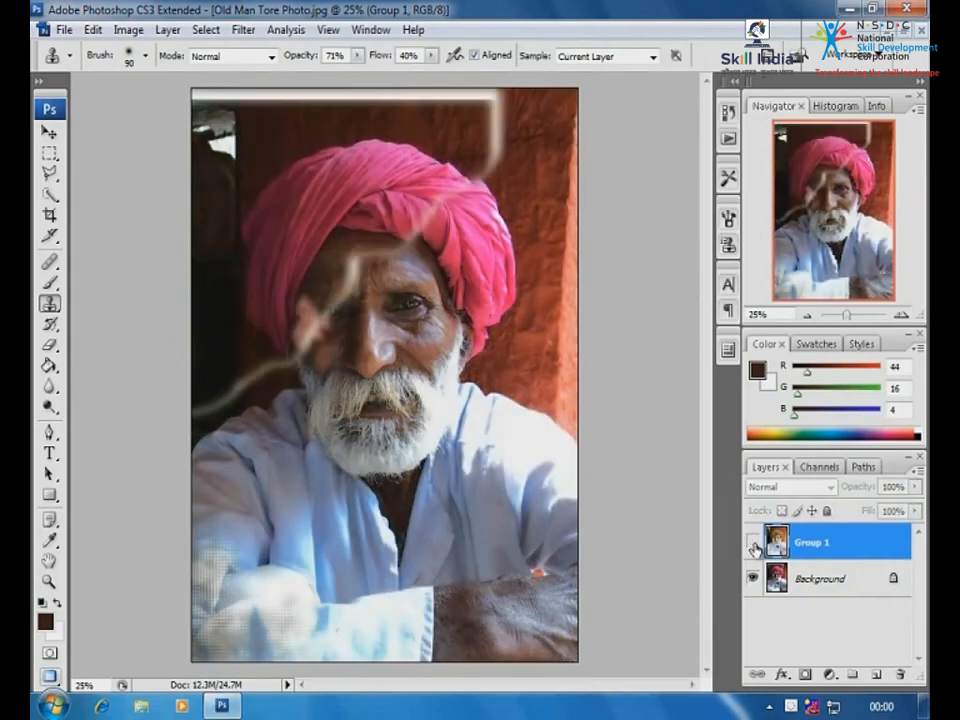
click(753, 543)
click(753, 543)
click(753, 543)
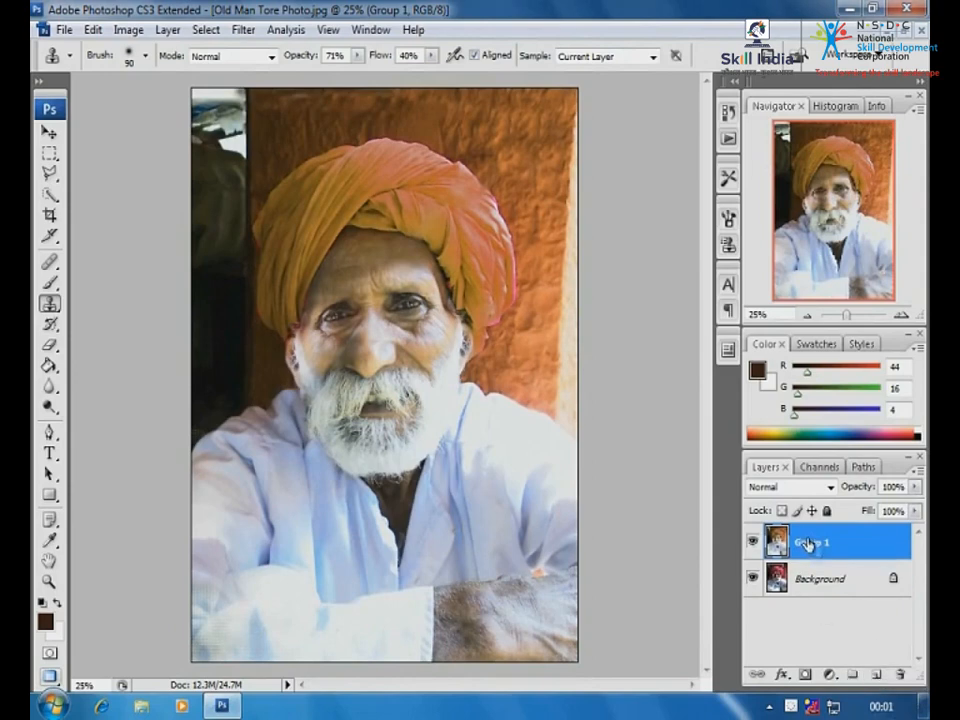
- Duplicate the Group 1 layer and apply a High Pass filter with a radius of 3.4 pixels to the copy
drag(797, 543, 876, 672)
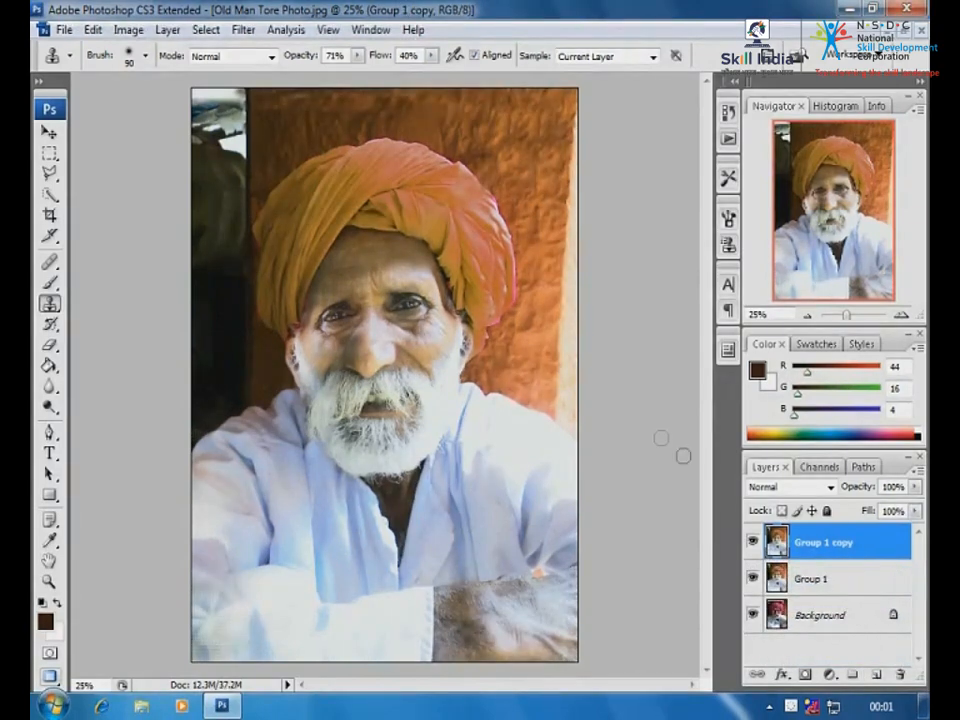
click(243, 30)
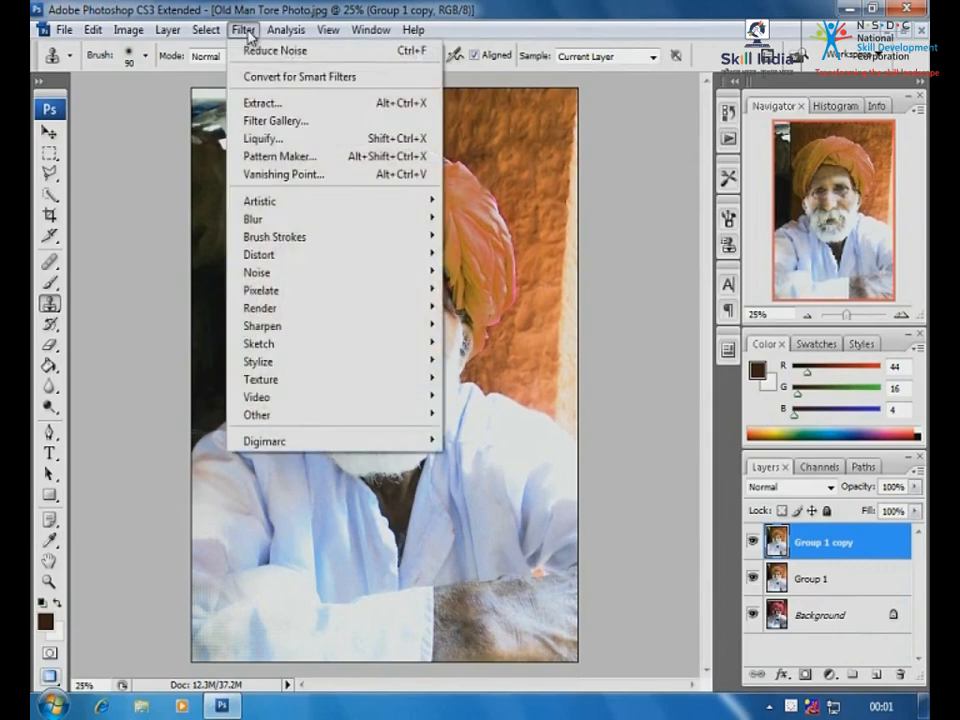
mouse_move(272, 418)
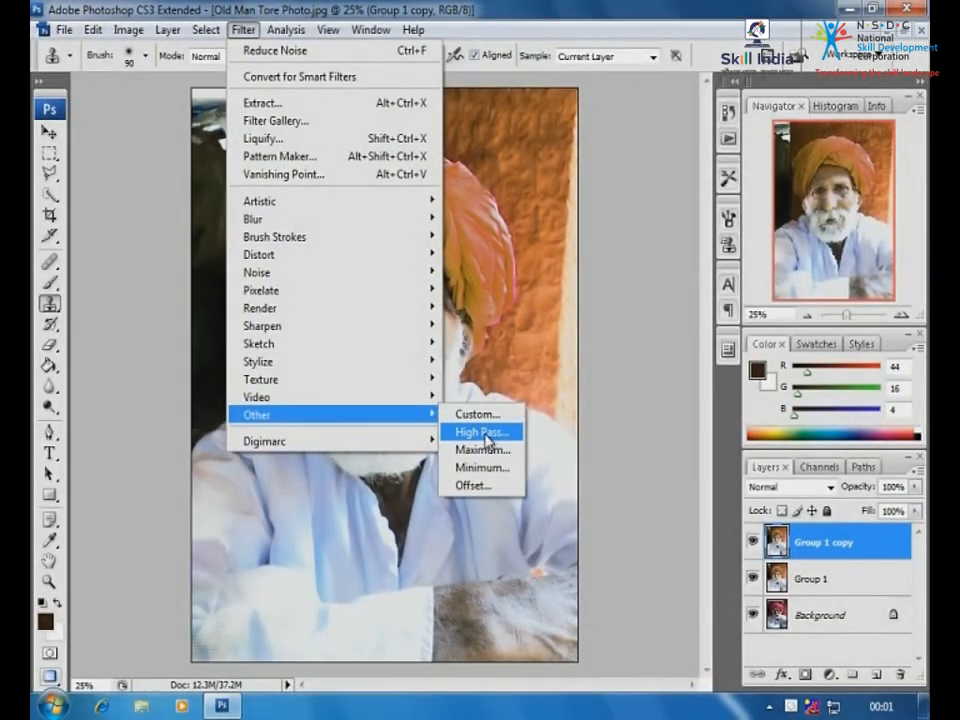
click(487, 435)
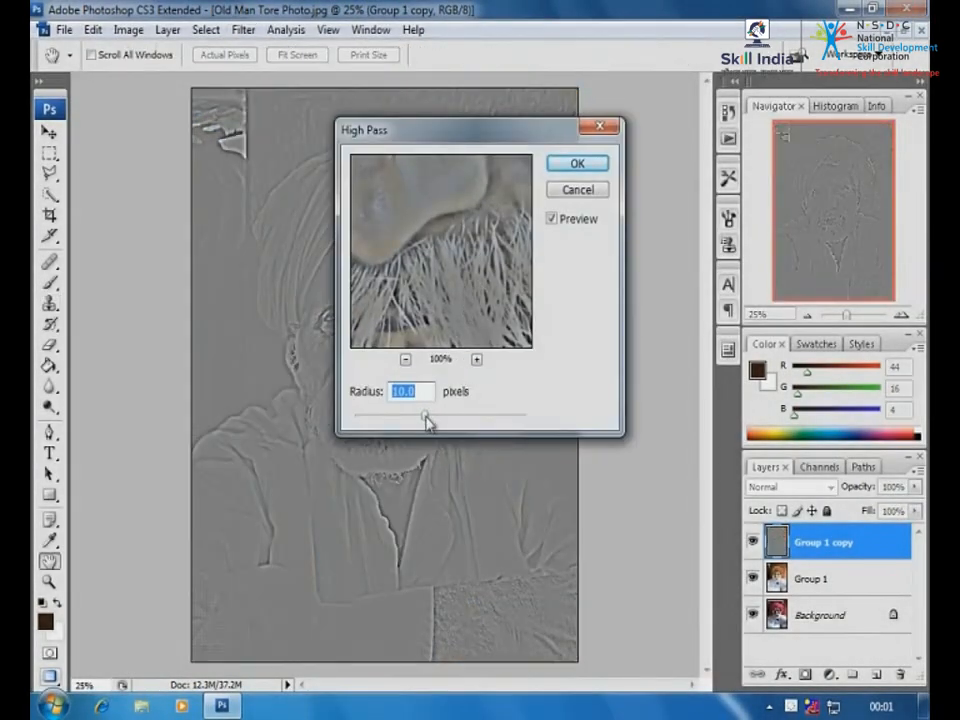
mouse_move(425, 418)
mouse_down()
mouse_move(379, 421)
mouse_move(407, 421)
mouse_up()
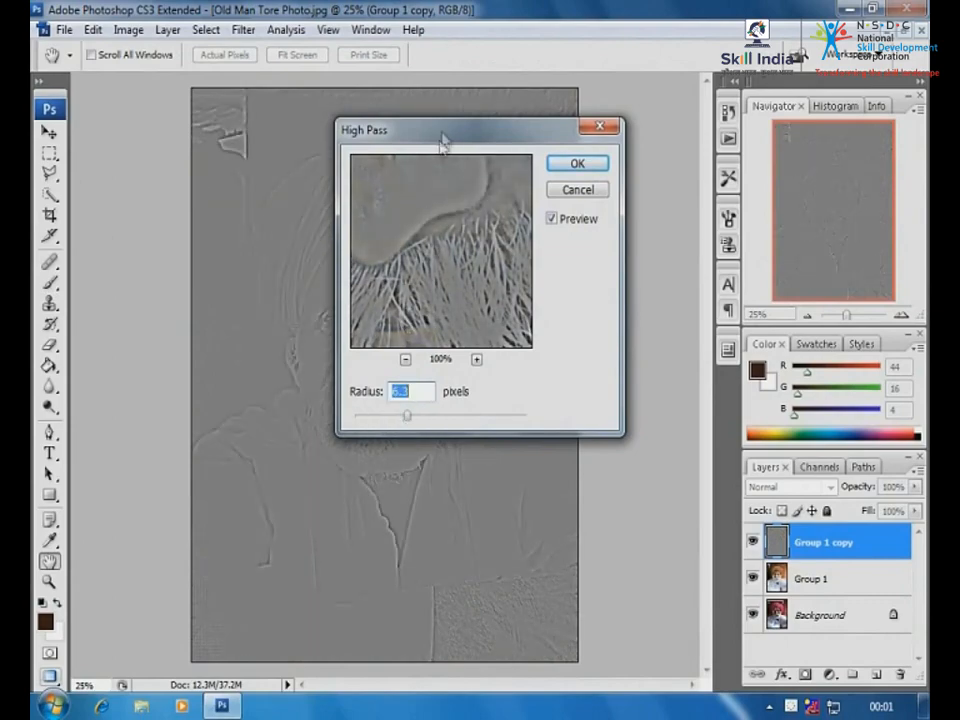
drag(443, 143, 623, 141)
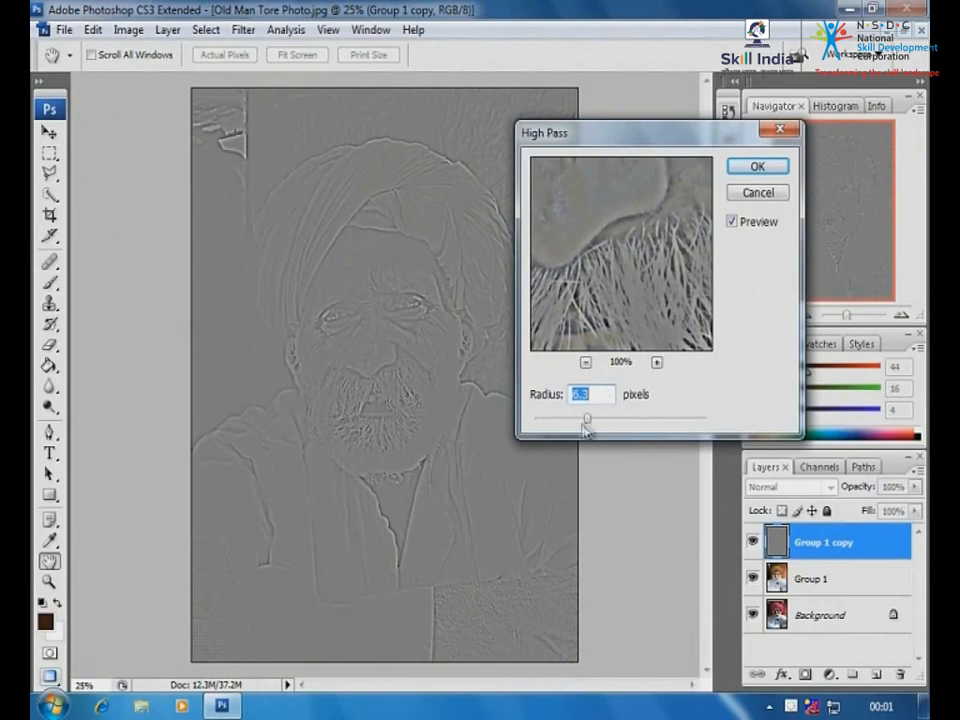
mouse_move(569, 425)
mouse_down()
mouse_move(594, 426)
mouse_move(544, 422)
mouse_move(596, 427)
mouse_move(566, 424)
mouse_up()
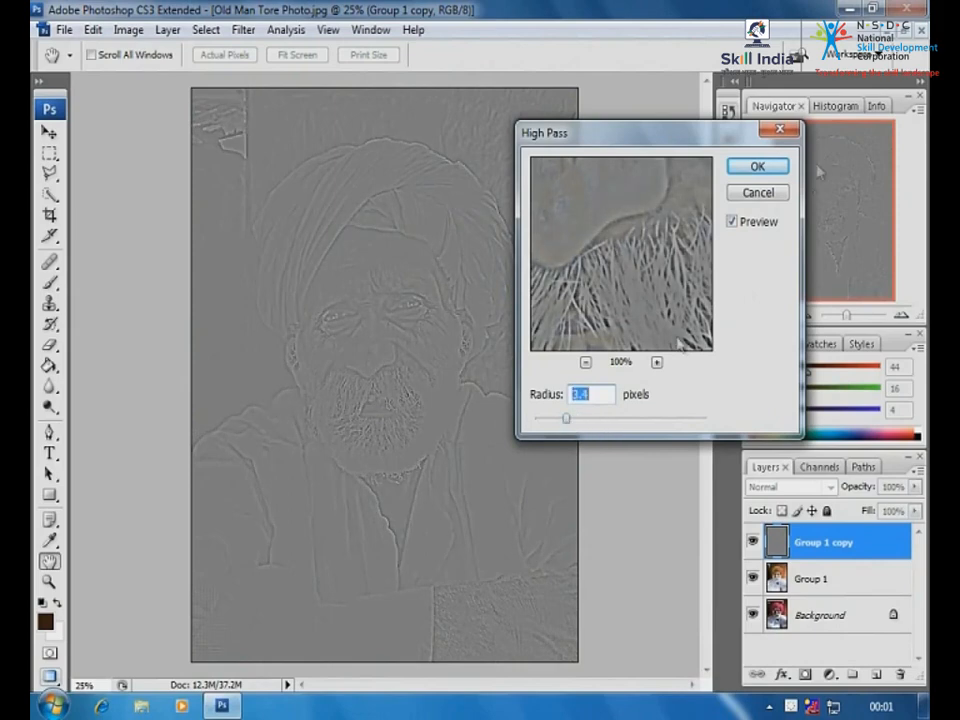
click(758, 167)
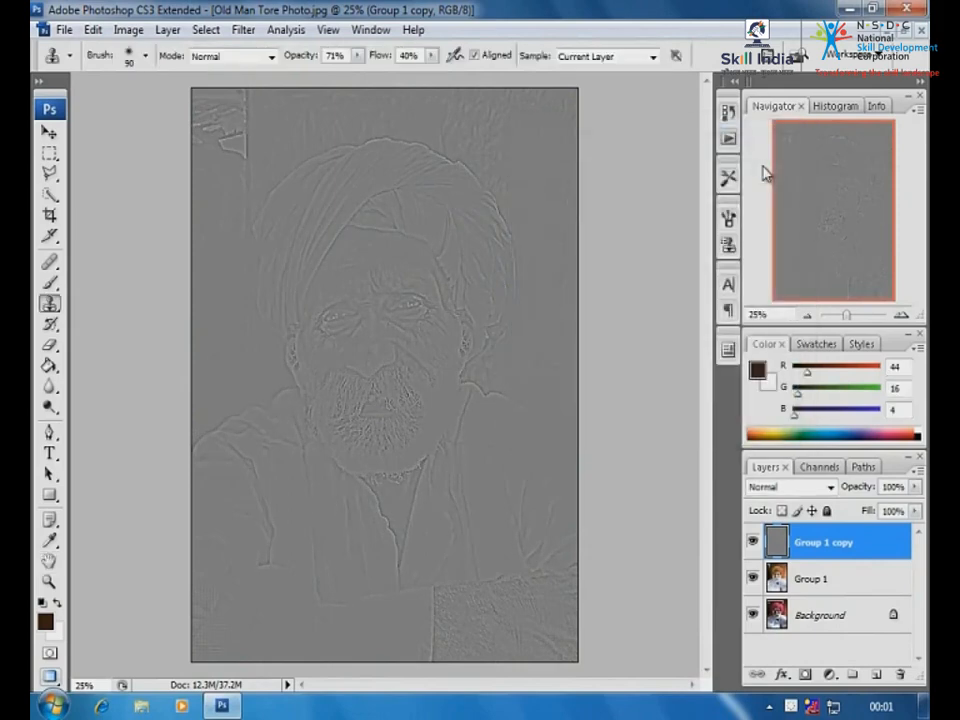
- Set the high-pass layer's blend mode to Overlay and apply an S-shaped RGB curve with its upper point at input 174, output 172
click(830, 488)
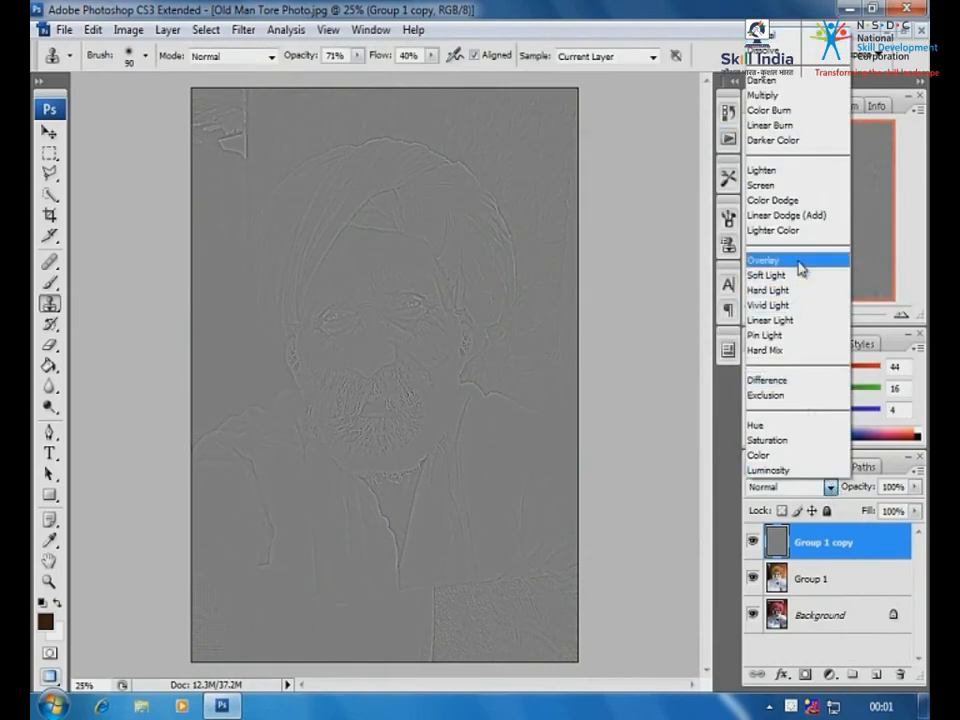
click(798, 263)
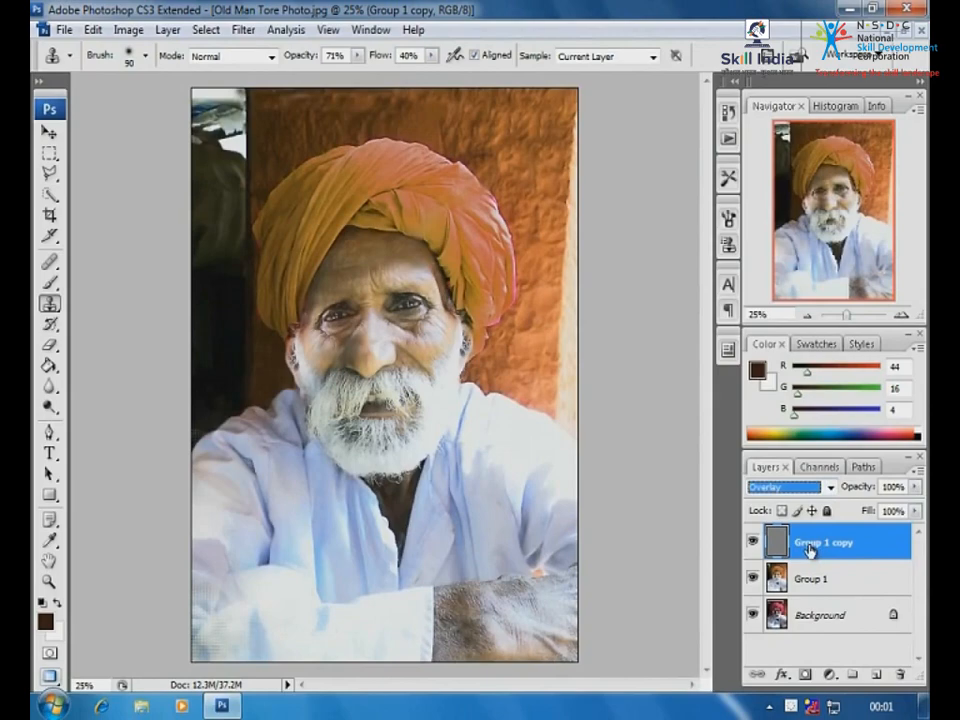
key(ctrl+m)
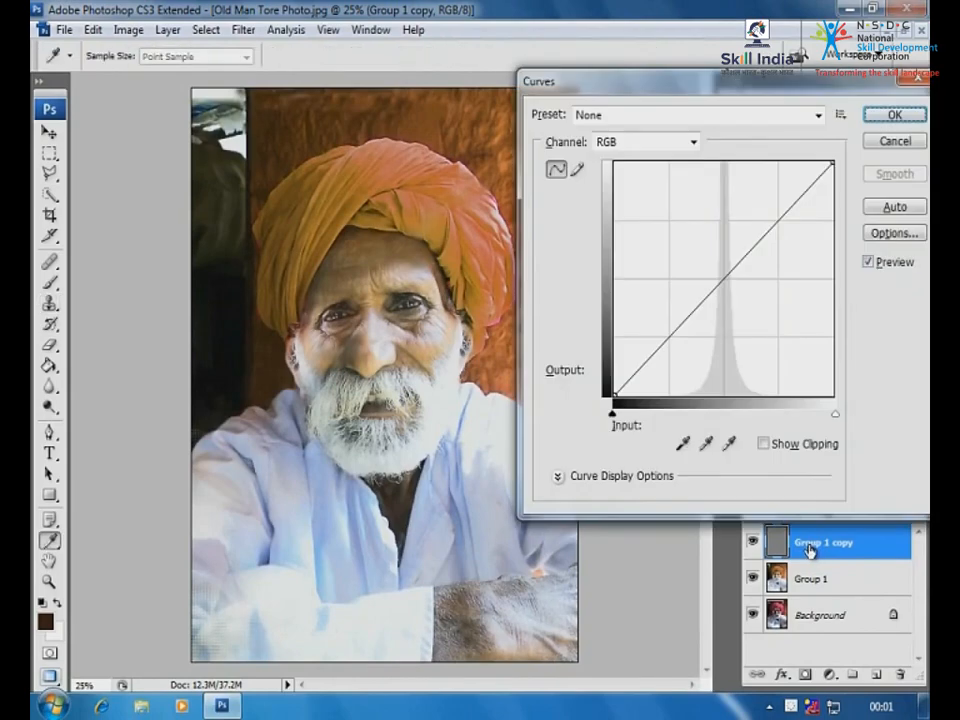
drag(716, 287, 720, 315)
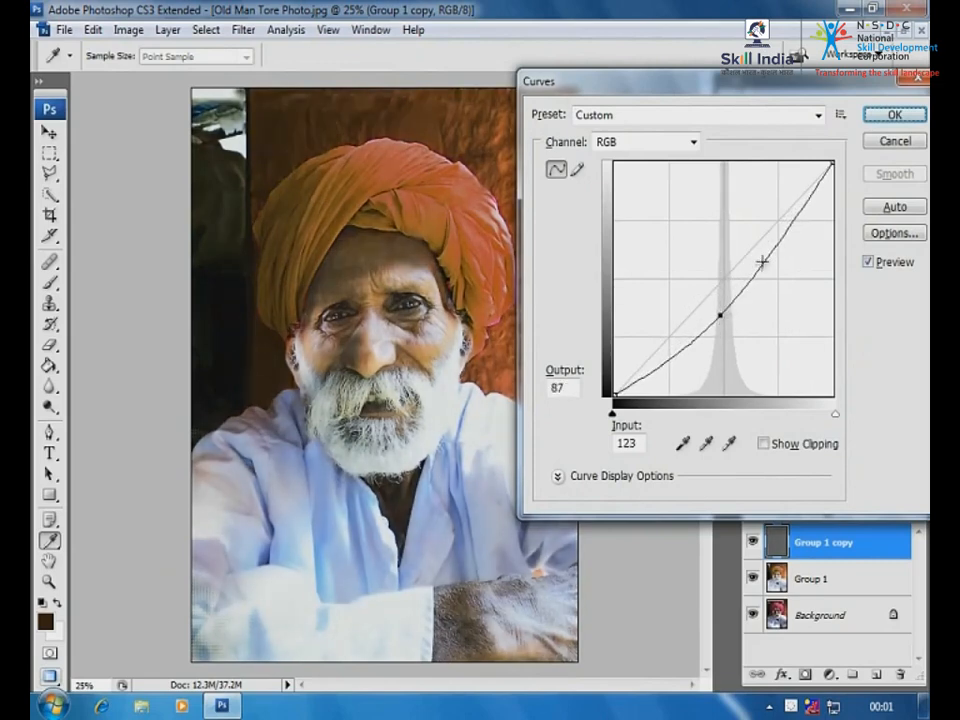
drag(760, 276, 761, 264)
drag(720, 315, 720, 308)
drag(757, 272, 756, 246)
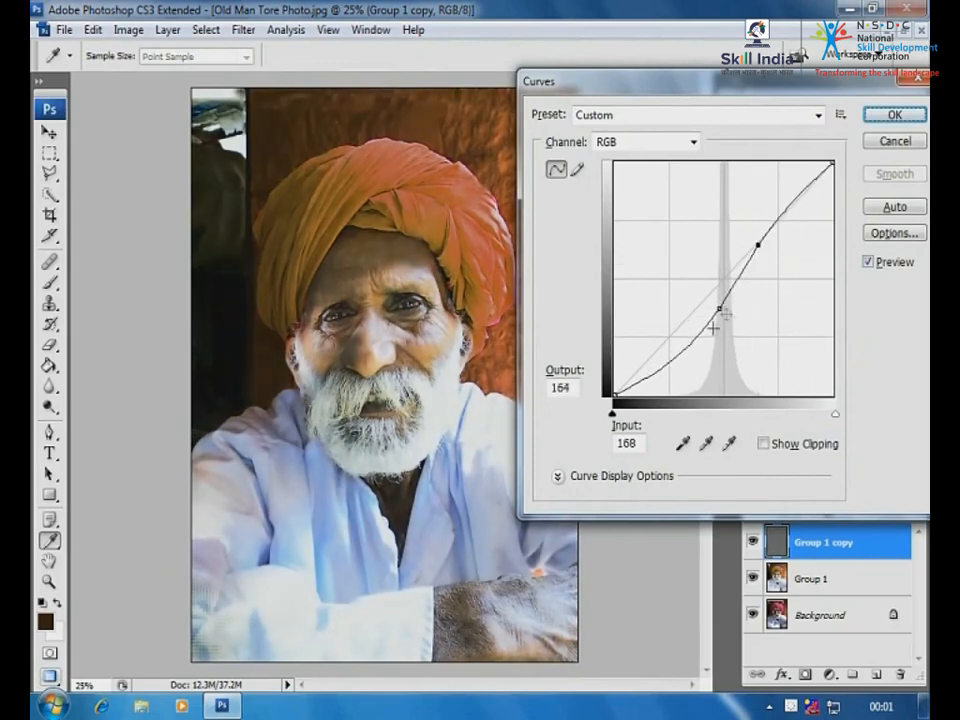
drag(716, 317, 719, 302)
mouse_move(759, 246)
mouse_down()
mouse_move(754, 236)
mouse_move(763, 238)
mouse_up()
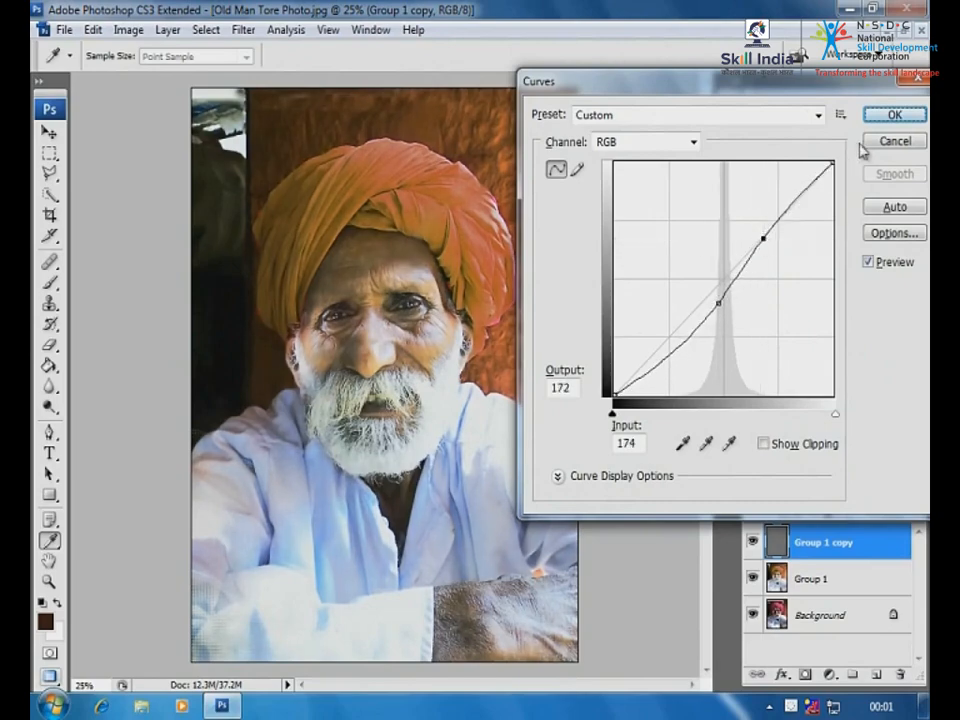
click(889, 117)
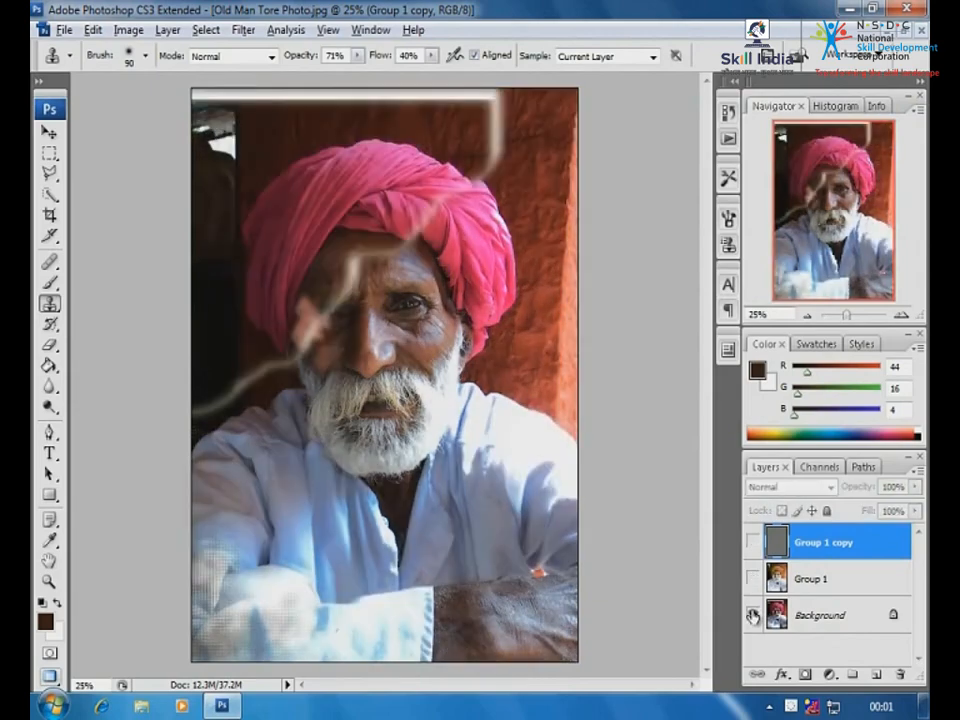
- Toggle between the Background layer alone and all layers to compare the original photo with the sharpened restoration
alt+click(752, 615)
alt+click(752, 615)
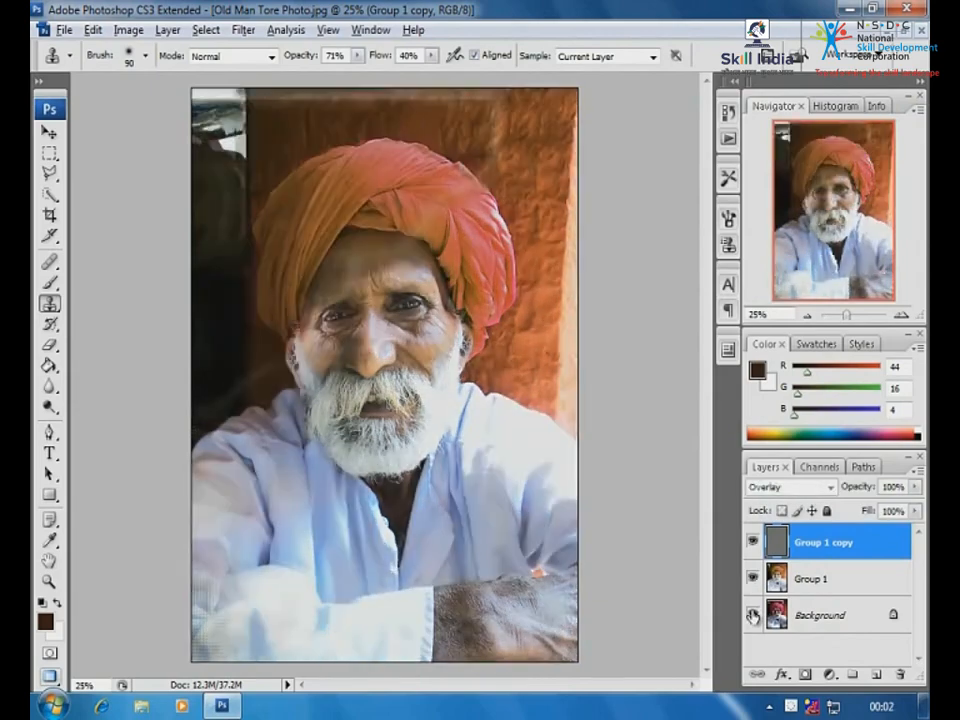
alt+click(752, 615)
alt+click(752, 615)
alt+click(752, 615)
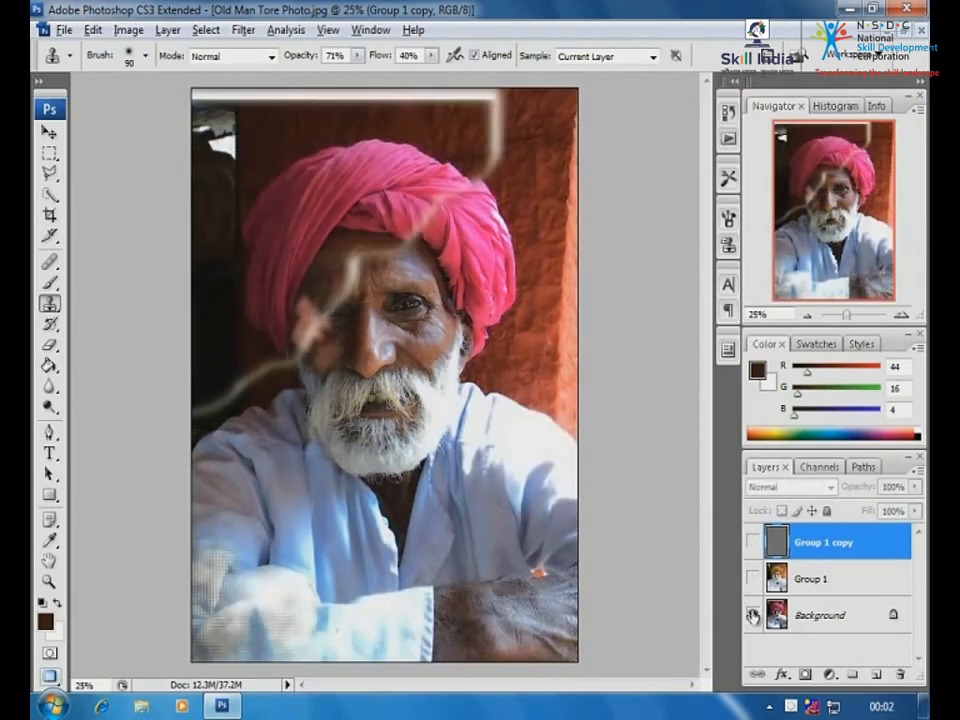
alt+click(752, 615)
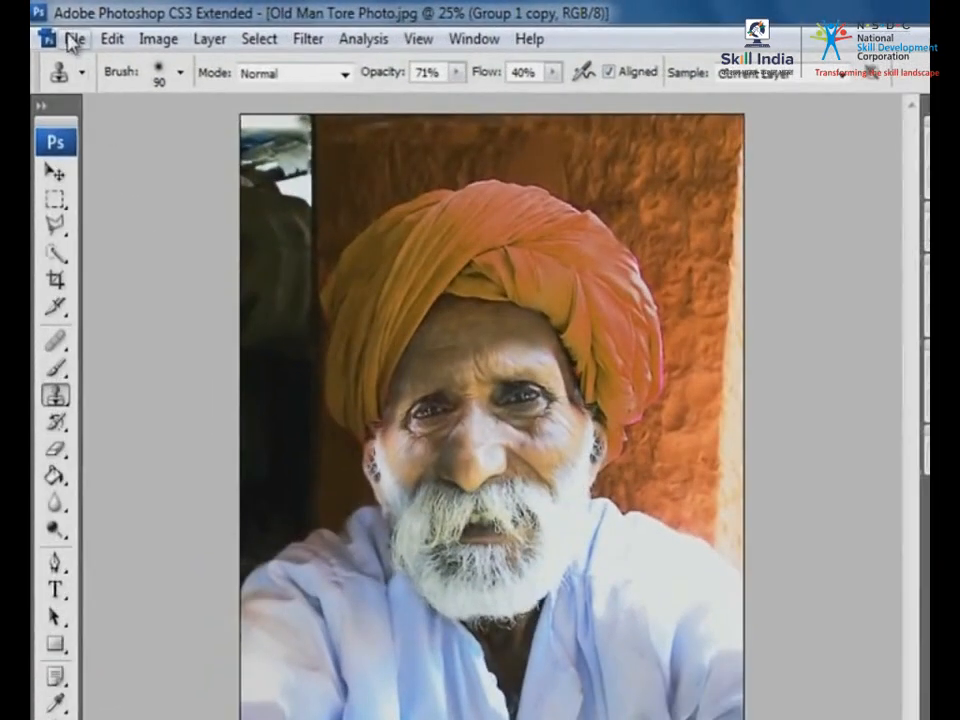
- Save the layered image as Old Man Tore Photo.psd in the Photo Retouching folder
click(64, 29)
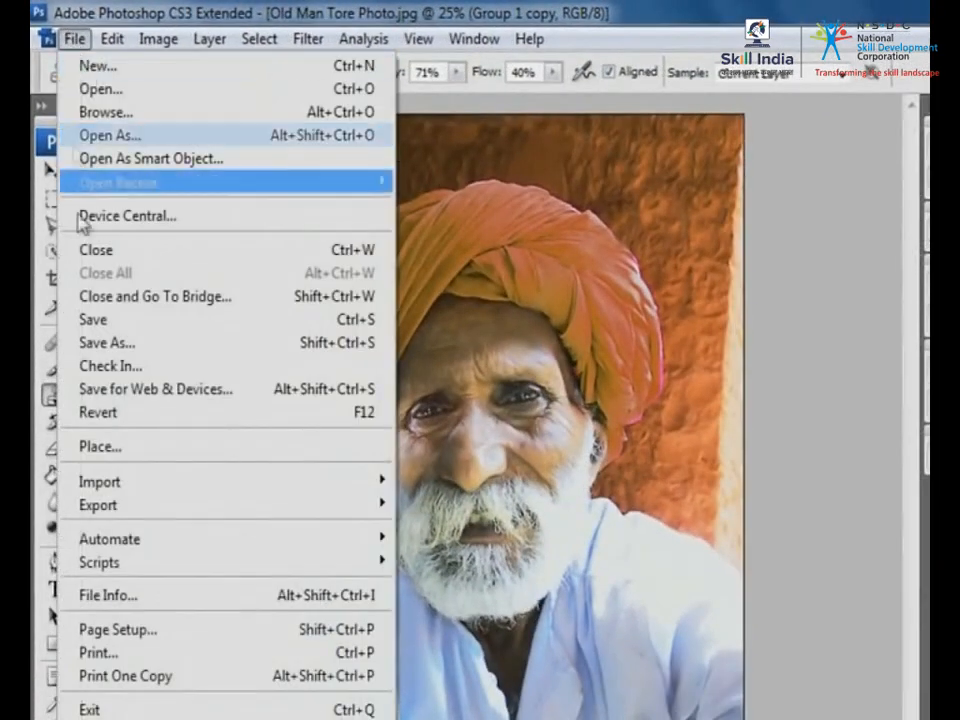
click(90, 320)
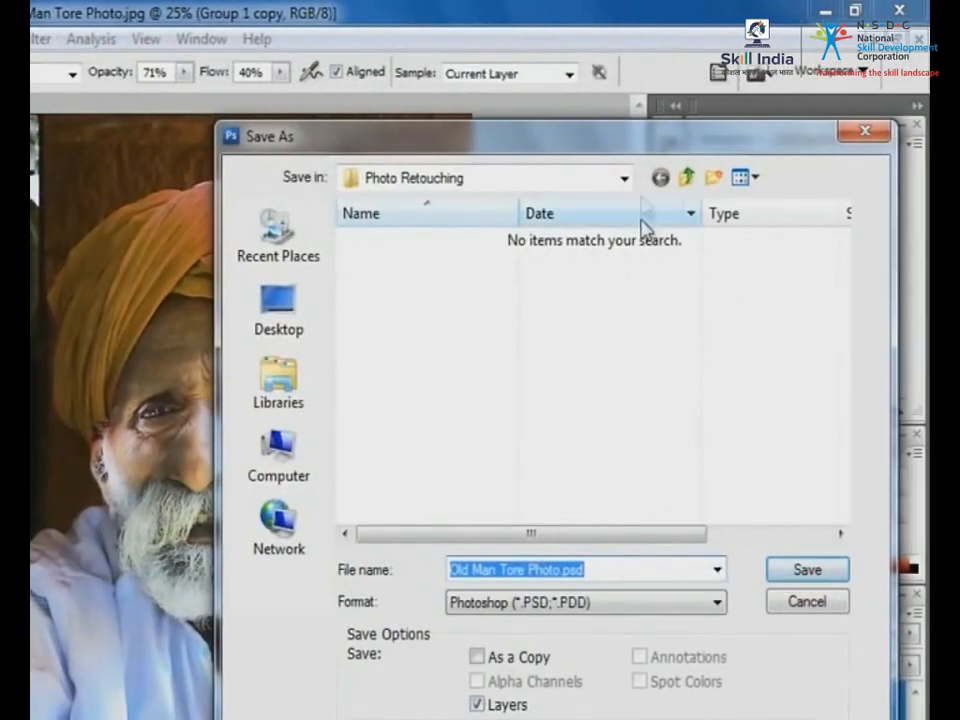
click(806, 572)
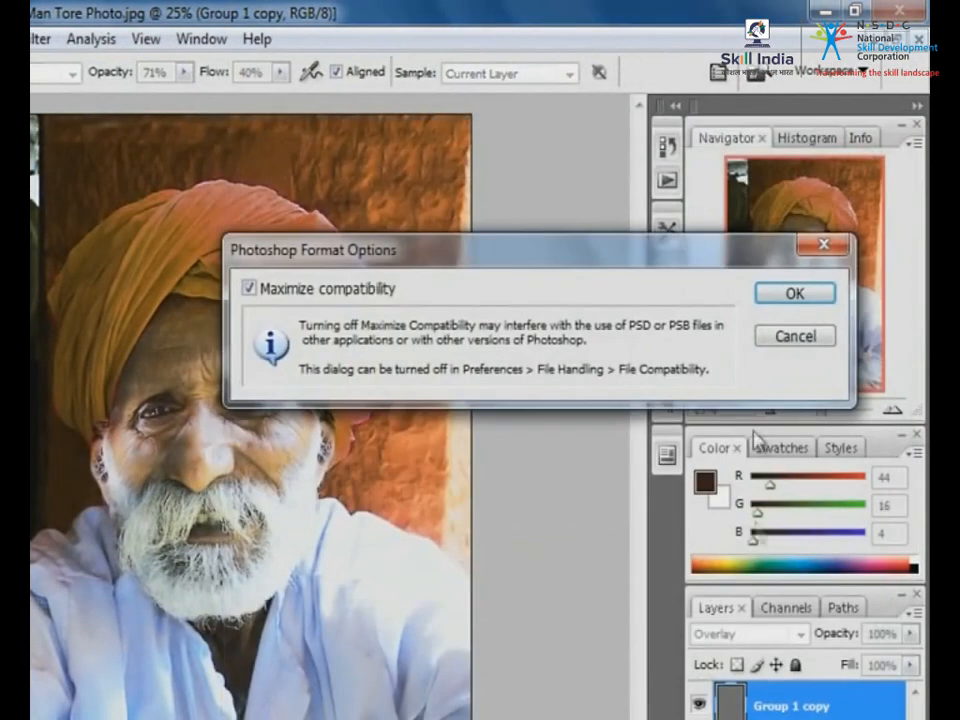